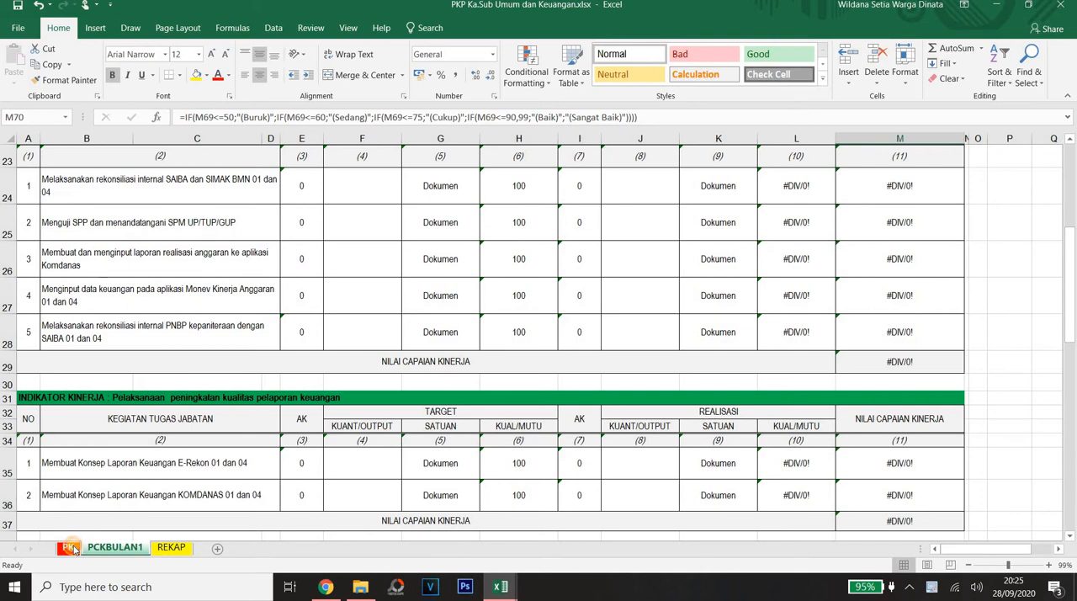
Step: Open the PK sheet and review the five performance indicators in the INDIKATOR KINERJA column
{"action": "left_click", "coordinate": [73, 548]}
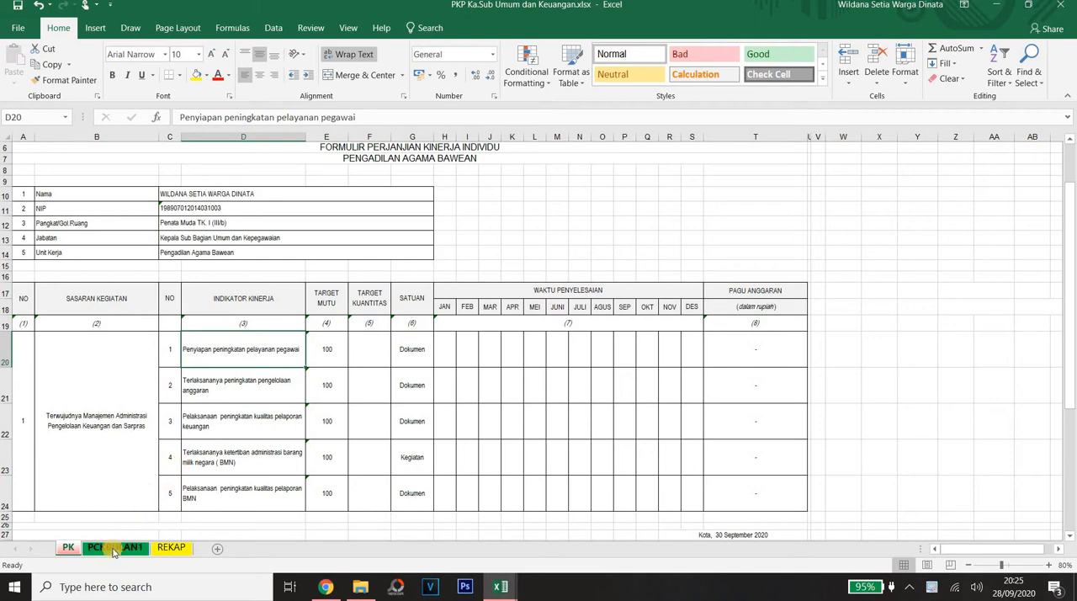
{"action": "left_click", "coordinate": [121, 380]}
{"action": "left_click", "coordinate": [236, 360]}
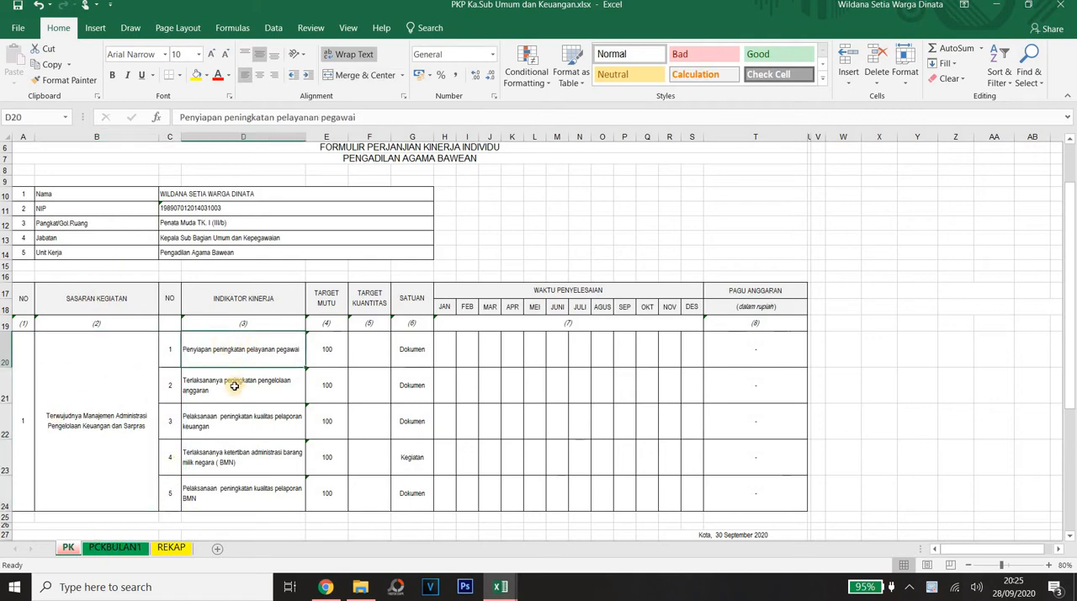
{"action": "left_click", "coordinate": [235, 391]}
{"action": "left_click", "coordinate": [238, 433]}
{"action": "left_click", "coordinate": [227, 461]}
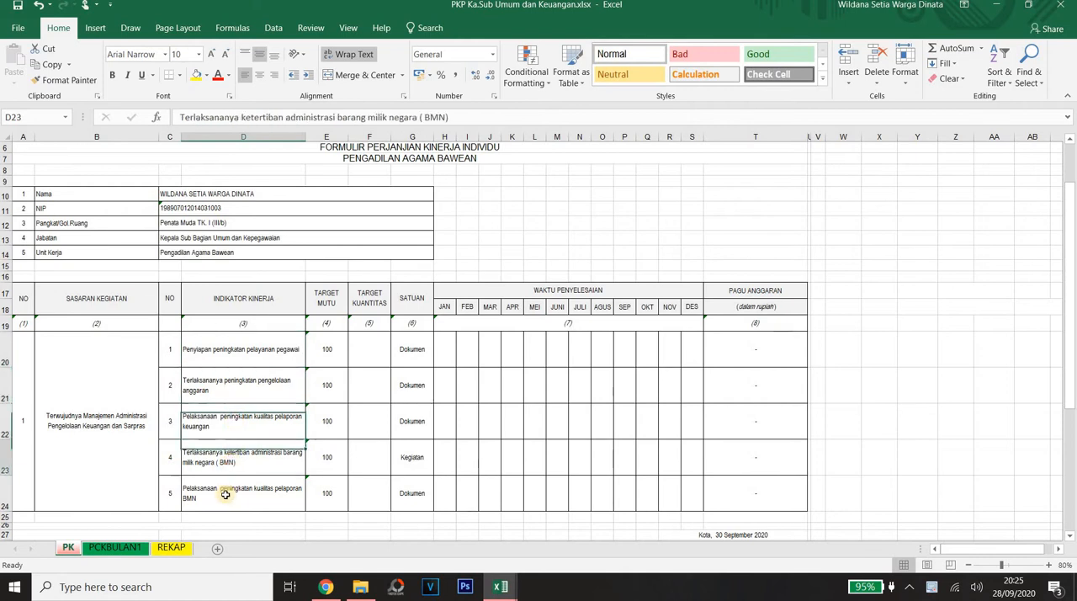
{"action": "left_click", "coordinate": [209, 478]}
Step: Examine the SASARAN KEGIATAN heading and the merged activity target beneath it
{"action": "left_click", "coordinate": [108, 430]}
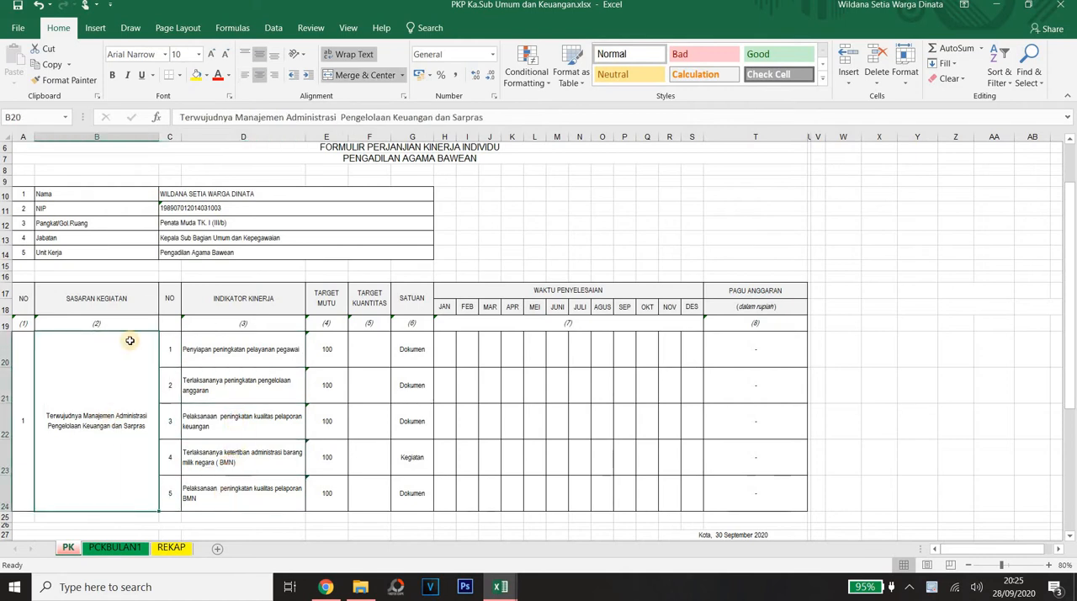
{"action": "left_click", "coordinate": [120, 300]}
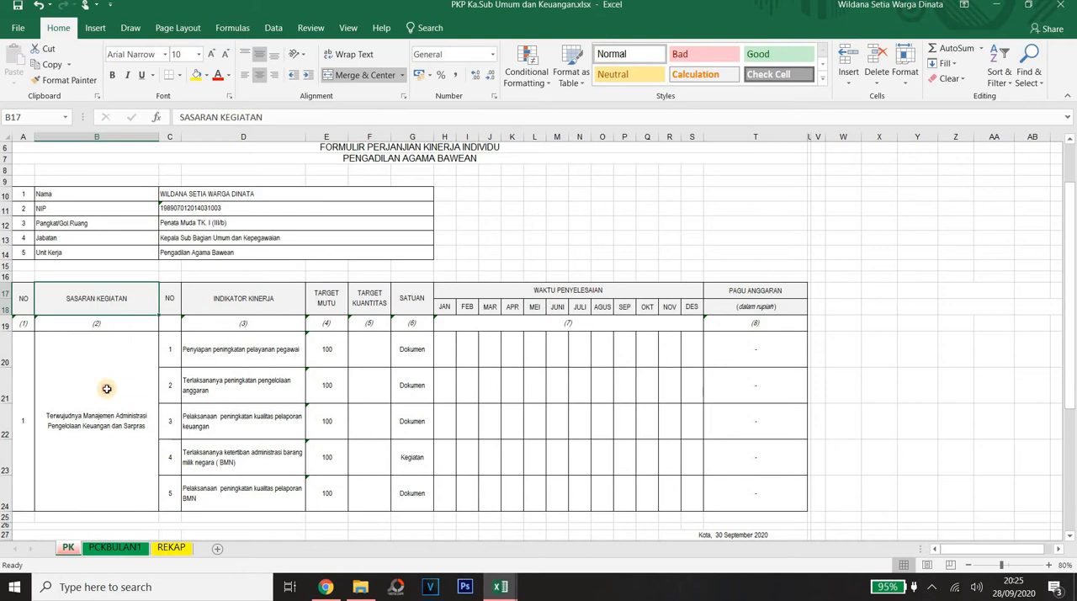
{"action": "left_click", "coordinate": [109, 374]}
{"action": "left_click", "coordinate": [130, 296]}
{"action": "left_click", "coordinate": [112, 382]}
{"action": "left_click", "coordinate": [116, 299]}
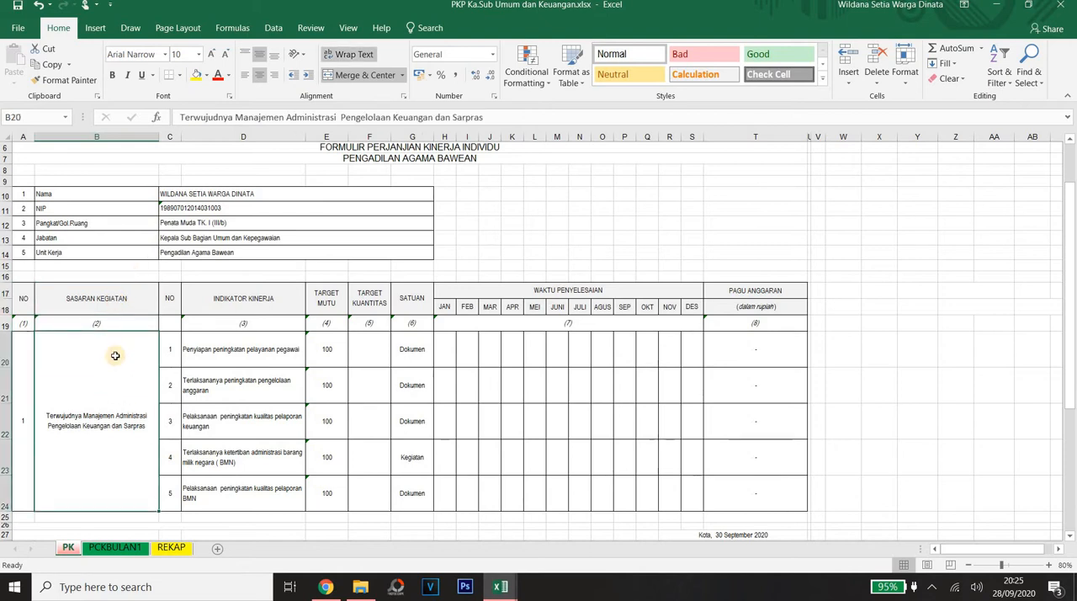
{"action": "left_click", "coordinate": [111, 387]}
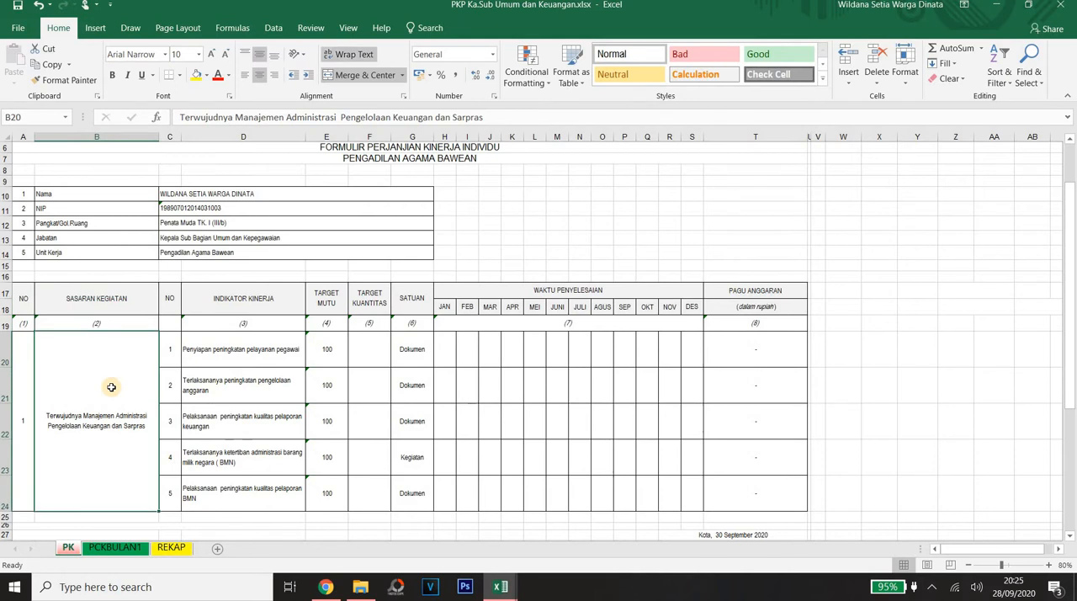
Step: Compare the activity target in B20 with the individual performance indicators in D20:D24
{"action": "left_click", "coordinate": [207, 351]}
{"action": "left_click", "coordinate": [109, 381]}
{"action": "left_click", "coordinate": [268, 349]}
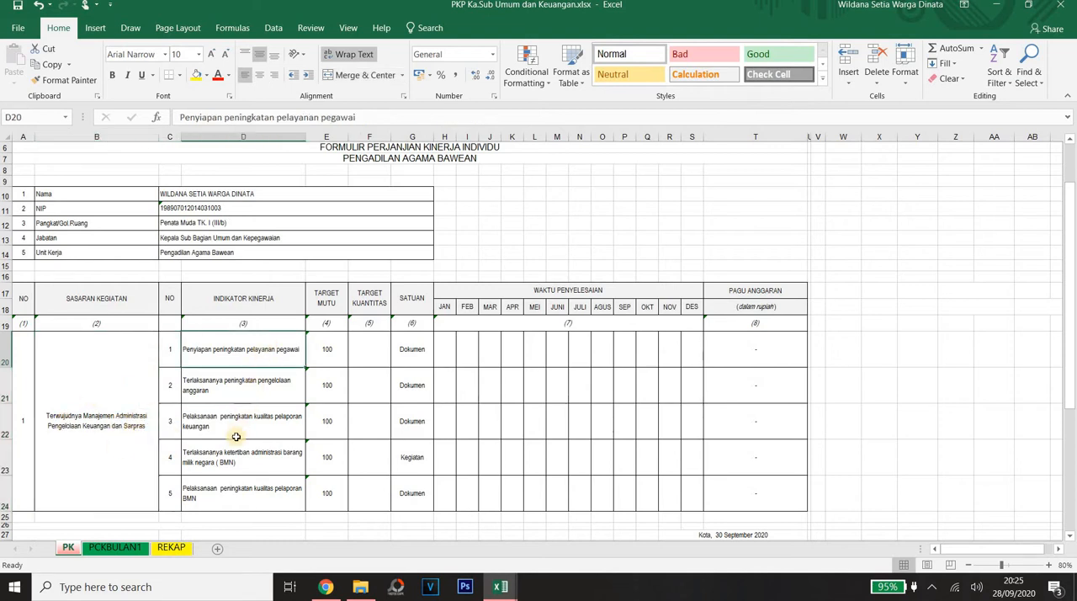
{"action": "left_click", "coordinate": [226, 498]}
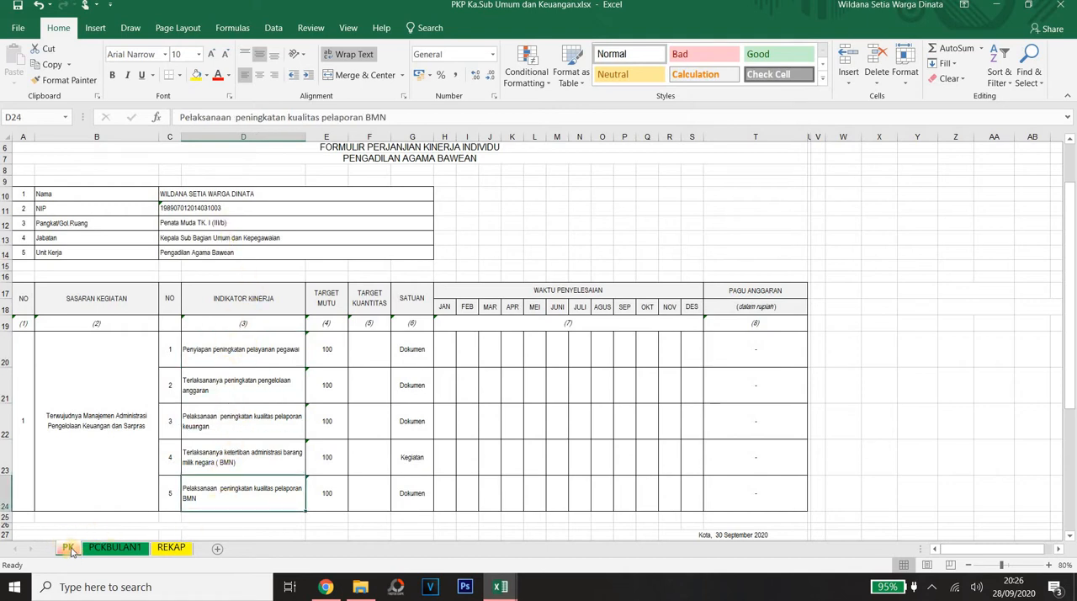
{"action": "left_click", "coordinate": [258, 374]}
{"action": "left_click", "coordinate": [277, 345]}
{"action": "left_click", "coordinate": [261, 383]}
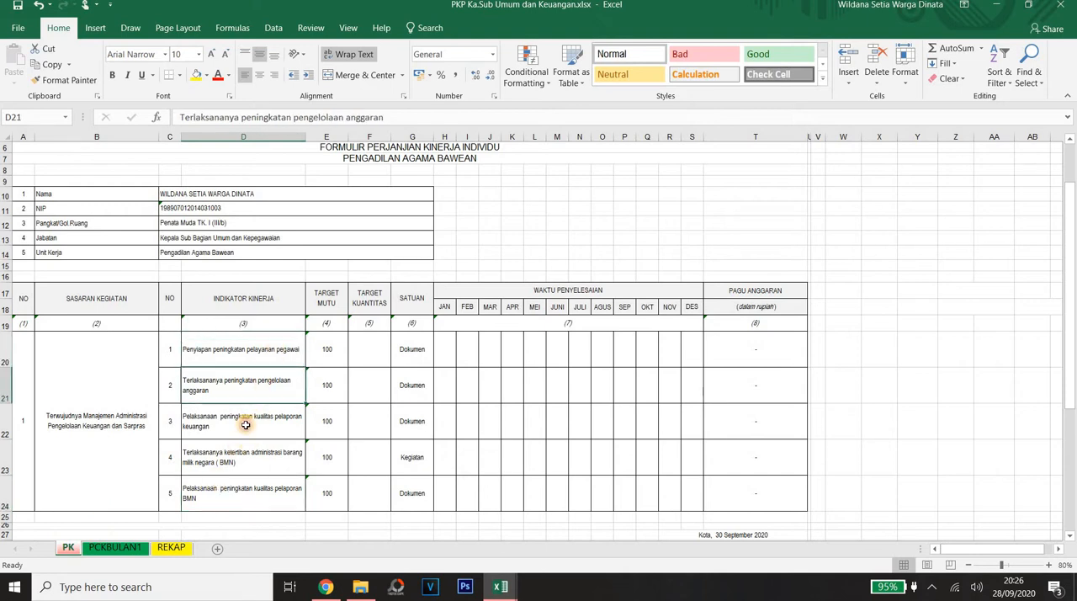
{"action": "left_click", "coordinate": [245, 424]}
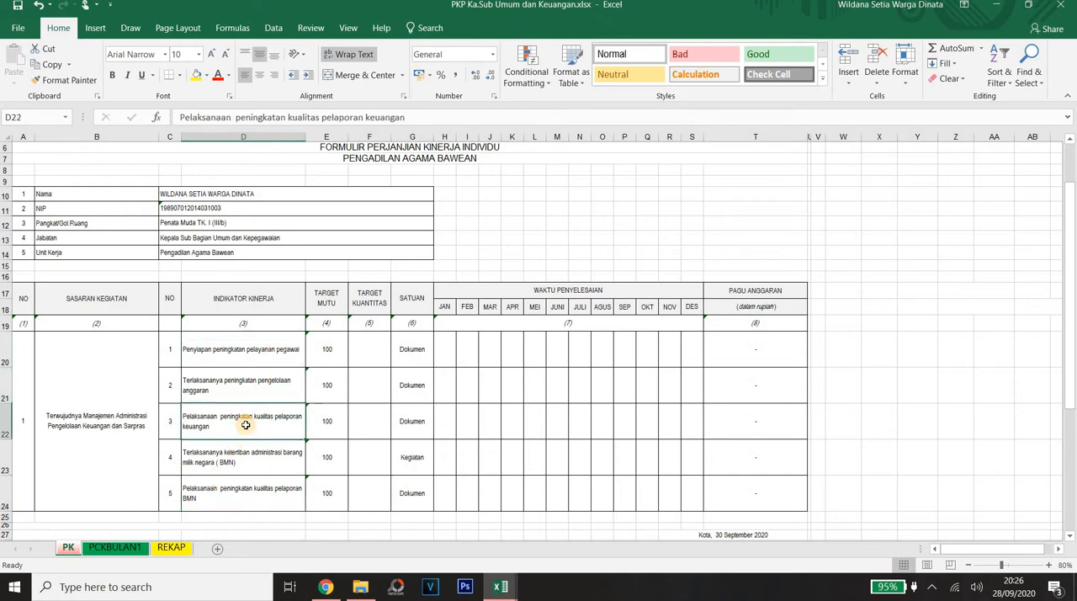
Step: Open the PCKBULAN1 sheet and review the job tasks under the indicator "Terlaksananya peningkatan pelayanan pegawai"
{"action": "left_click", "coordinate": [104, 547]}
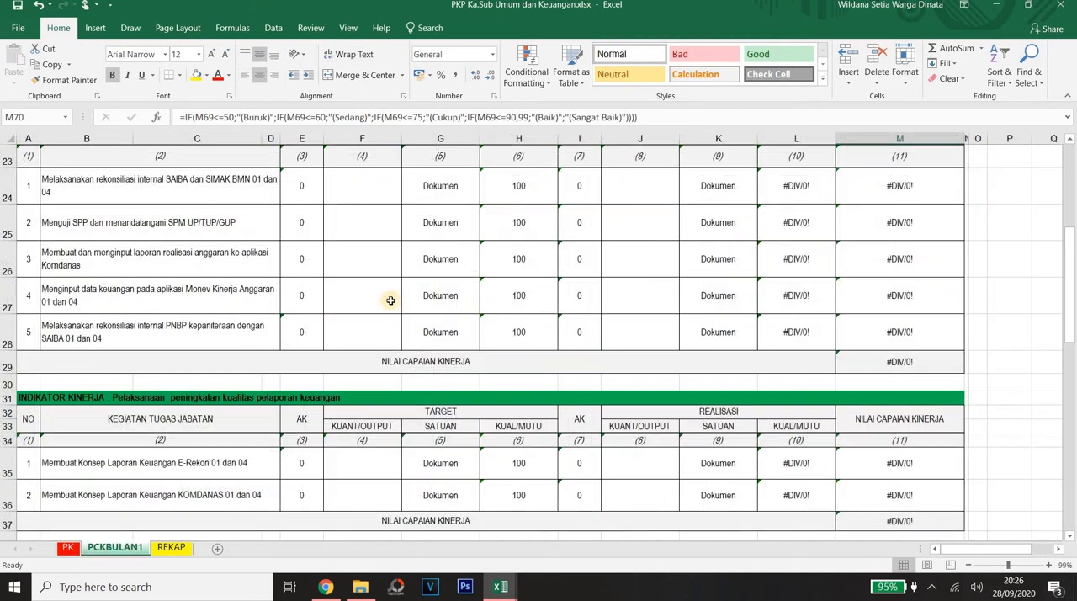
{"action": "left_click", "coordinate": [191, 276]}
{"action": "key", "text": "Up"}
{"action": "key", "text": "Up"}
{"action": "key", "text": "Up"}
{"action": "key", "text": "Up"}
{"action": "key", "text": "Up"}
{"action": "key", "text": "Up"}
{"action": "key", "text": "Up"}
{"action": "key", "text": "Up"}
{"action": "key", "text": "Up"}
{"action": "key", "text": "Up"}
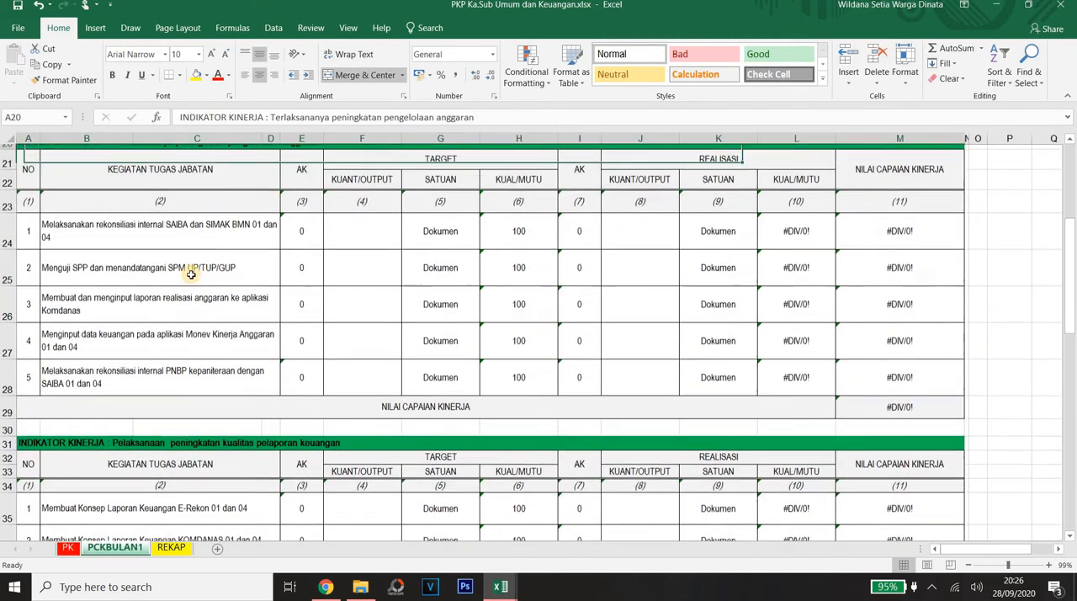
{"action": "key", "text": "Up"}
{"action": "key", "text": "Up"}
{"action": "key", "text": "Up"}
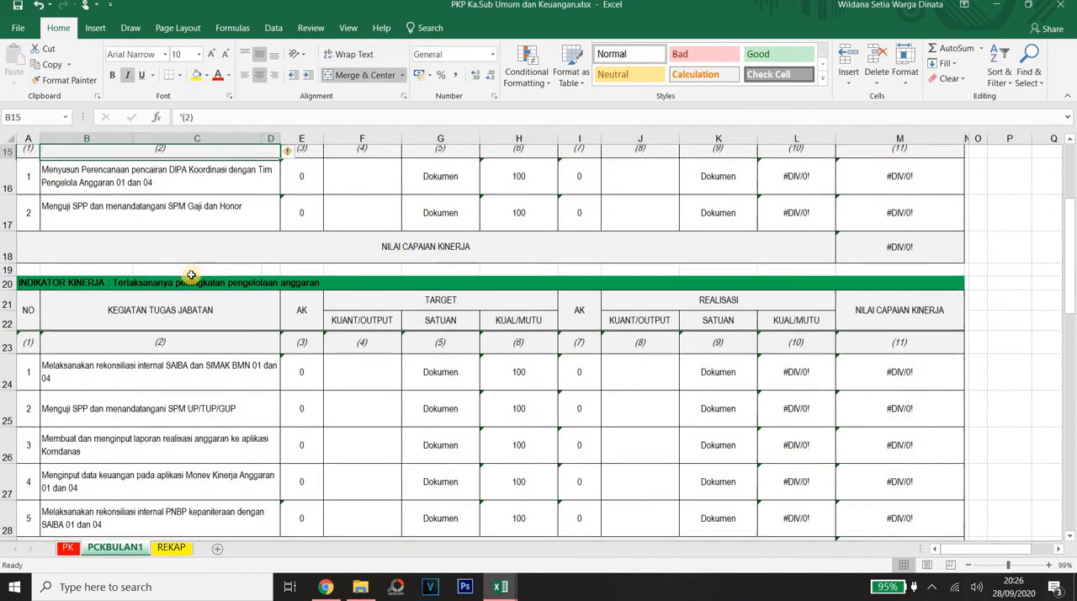
{"action": "key", "text": "Down"}
{"action": "key", "text": "Down"}
{"action": "key", "text": "Down"}
{"action": "key", "text": "Down"}
{"action": "key", "text": "Down"}
{"action": "key", "text": "Down"}
{"action": "key", "text": "Down"}
{"action": "key", "text": "Down"}
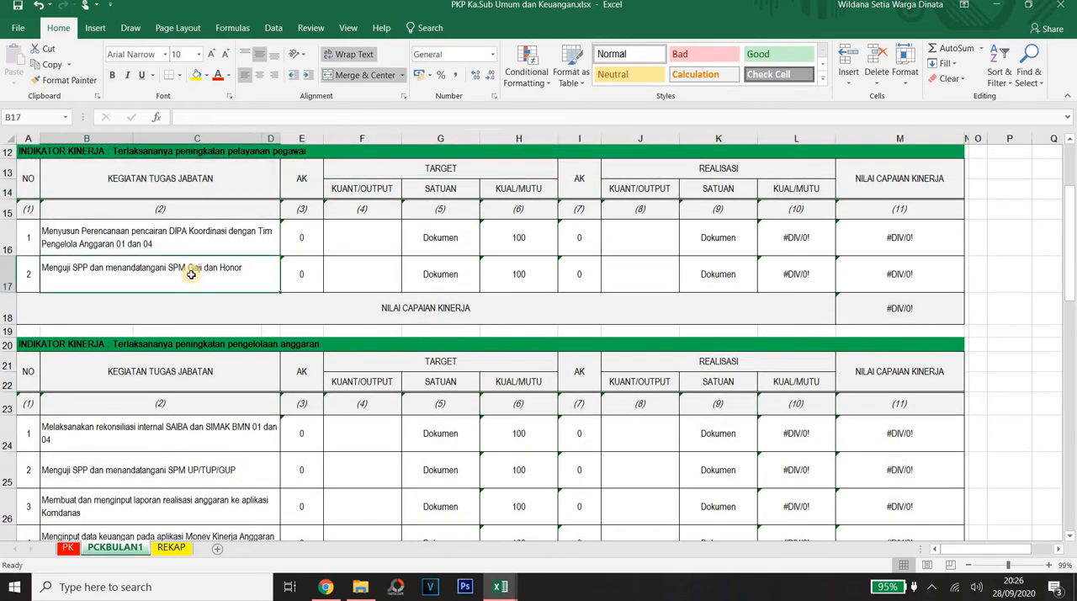
{"action": "key", "text": "Down"}
{"action": "key", "text": "Down"}
{"action": "key", "text": "Down"}
{"action": "key", "text": "Down"}
{"action": "key", "text": "Down"}
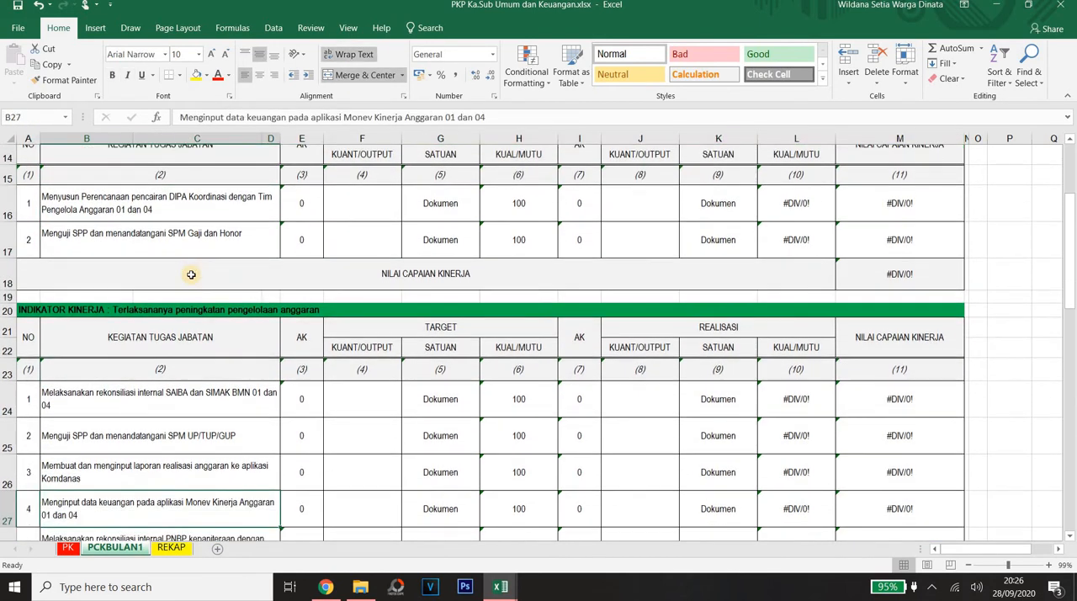
{"action": "key", "text": "Up"}
{"action": "key", "text": "Up"}
{"action": "key", "text": "Up"}
{"action": "key", "text": "Up"}
{"action": "key", "text": "Up"}
{"action": "key", "text": "Up"}
{"action": "key", "text": "Up"}
{"action": "key", "text": "Up"}
{"action": "key", "text": "Up"}
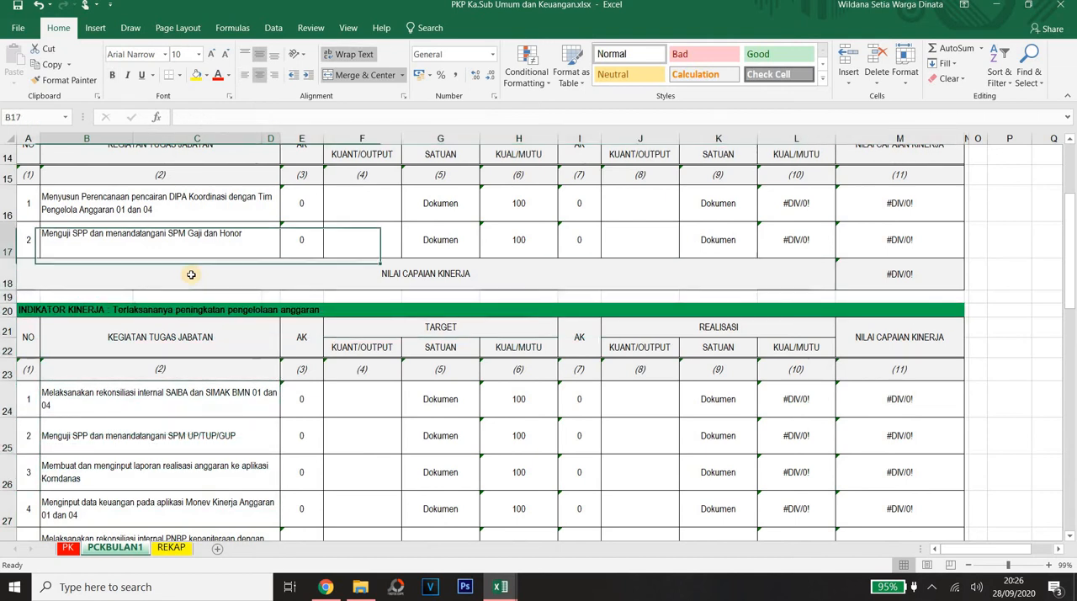
{"action": "key", "text": "Up"}
Step: Examine the five job tasks under the indicator "Terlaksananya peningkatan pengelolaan anggaran"
{"action": "key", "text": "Down"}
{"action": "key", "text": "Down"}
{"action": "key", "text": "Down"}
{"action": "key", "text": "Down"}
{"action": "key", "text": "Down"}
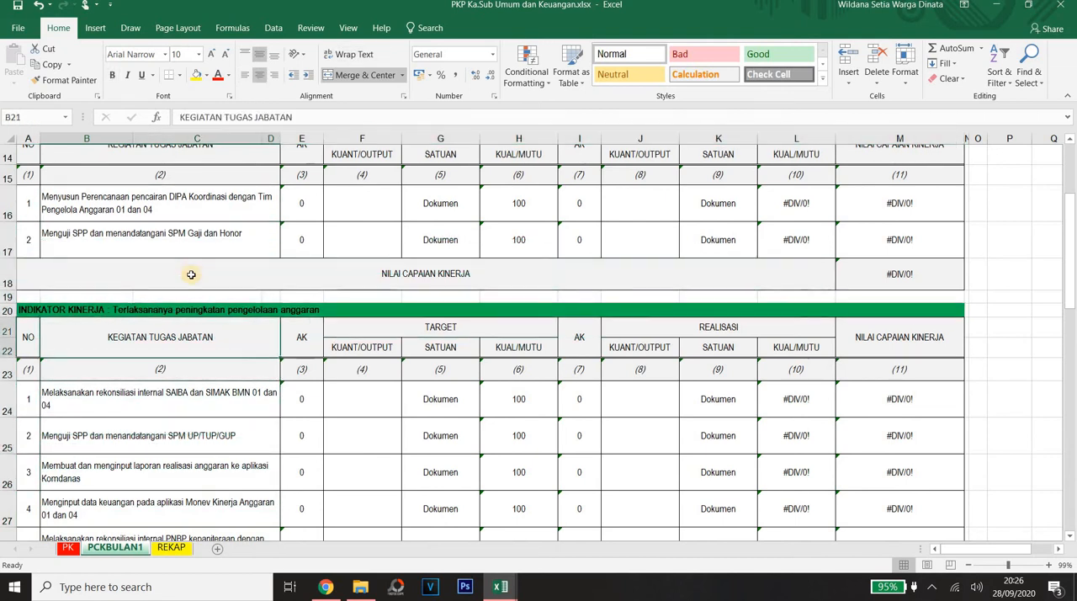
{"action": "key", "text": "Down"}
{"action": "key", "text": "Down"}
{"action": "key", "text": "Down"}
{"action": "key", "text": "Down"}
{"action": "key", "text": "Down"}
{"action": "key", "text": "Down"}
{"action": "key", "text": "Down"}
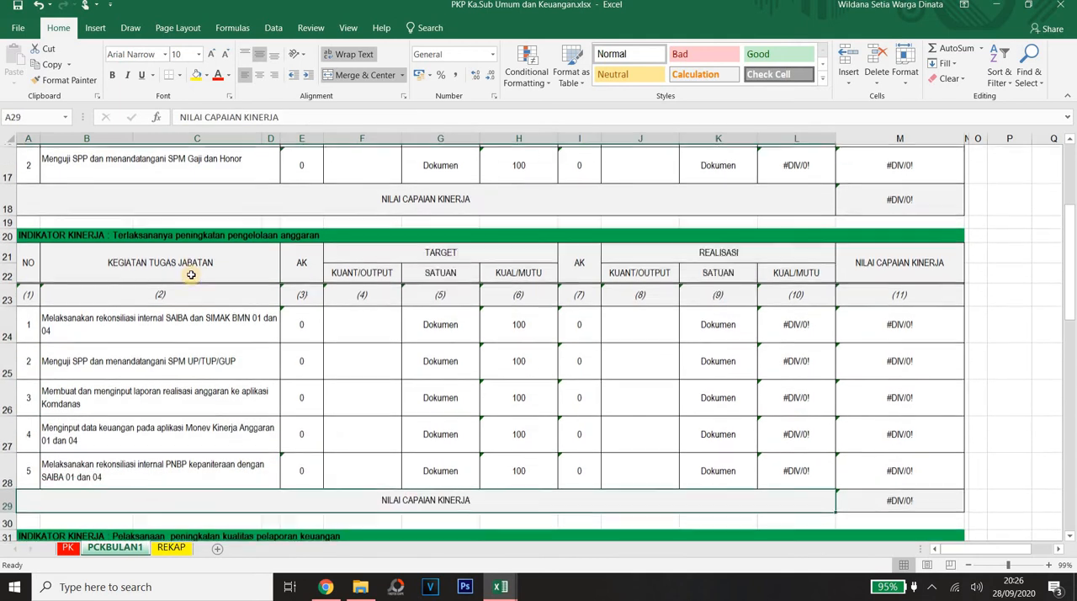
{"action": "key", "text": "Up"}
{"action": "key", "text": "Up"}
{"action": "key", "text": "Up"}
{"action": "key", "text": "Up"}
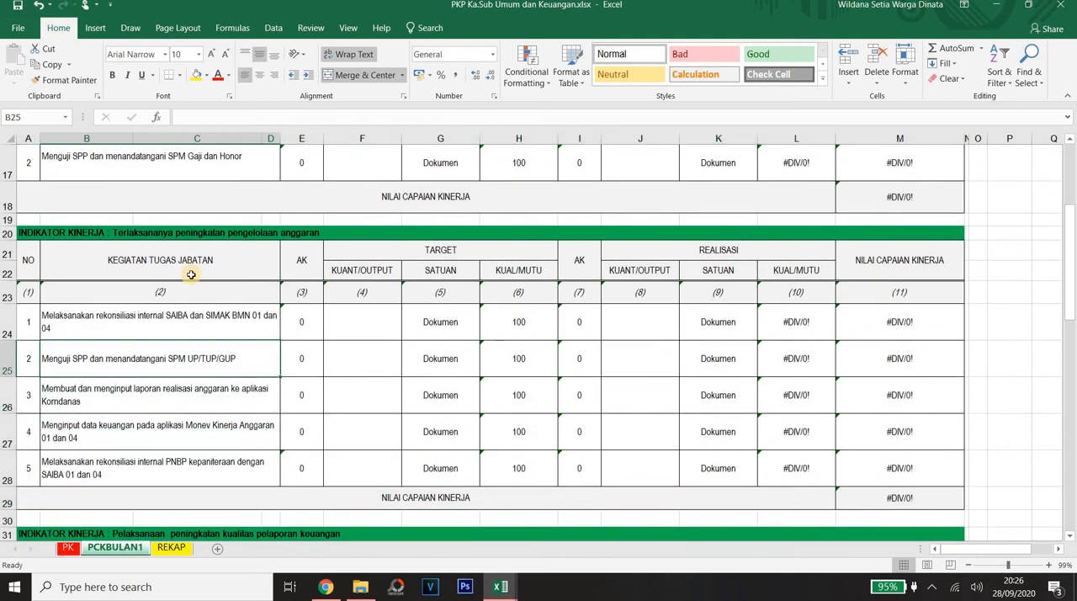
{"action": "key", "text": "Up"}
{"action": "key", "text": "Up"}
{"action": "key", "text": "Up"}
{"action": "key", "text": "Up"}
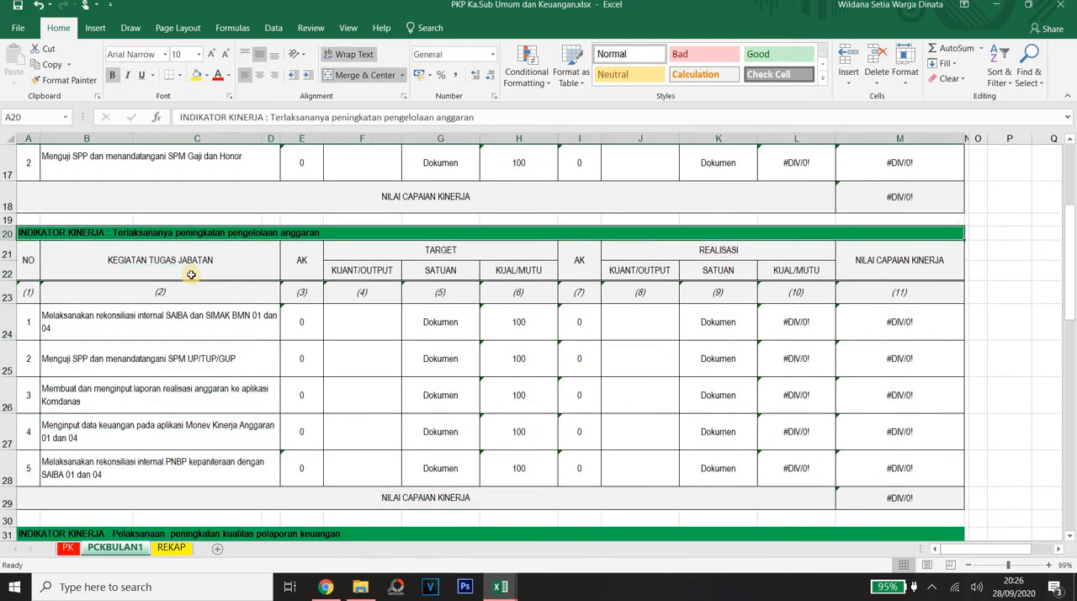
{"action": "key", "text": "Down"}
{"action": "key", "text": "Down"}
{"action": "key", "text": "Down"}
{"action": "key", "text": "Down"}
{"action": "key", "text": "Down"}
{"action": "key", "text": "Down"}
{"action": "key", "text": "Down"}
{"action": "key", "text": "Down"}
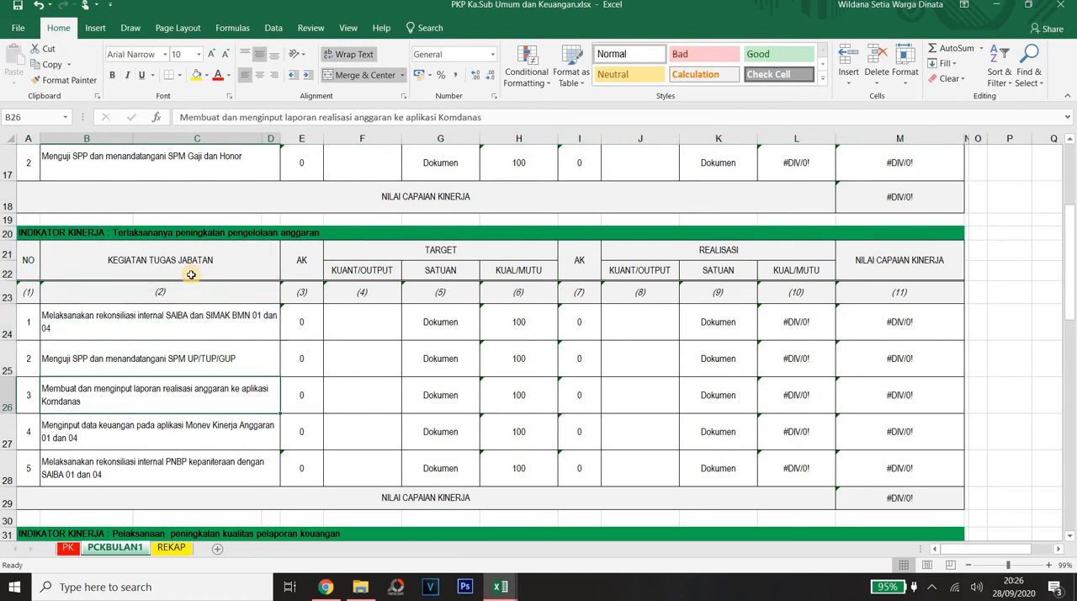
{"action": "key", "text": "Up"}
{"action": "key", "text": "Up"}
{"action": "key", "text": "Up"}
{"action": "key", "text": "Up"}
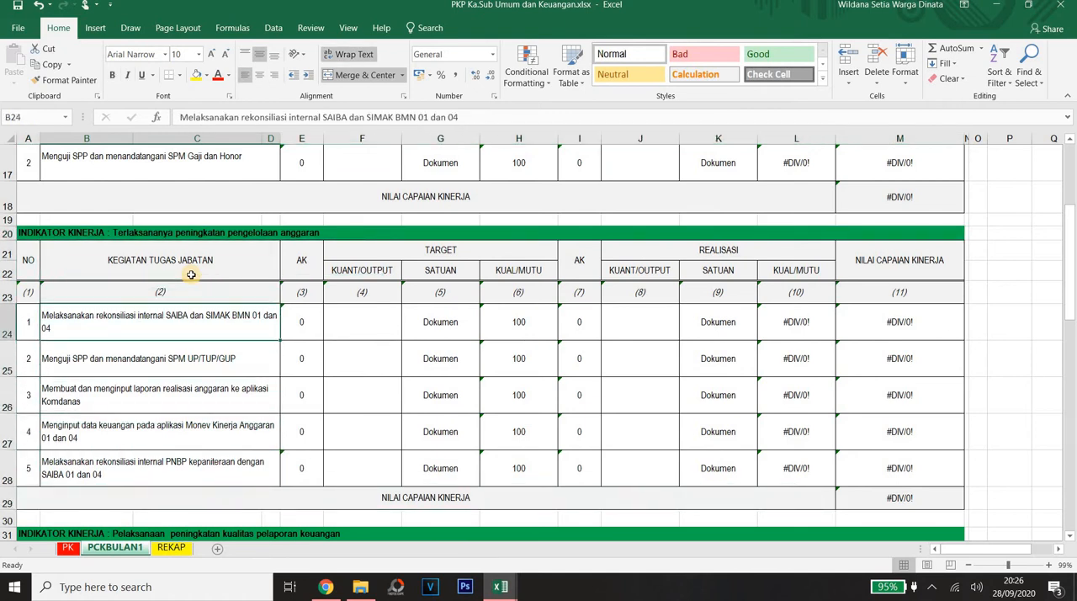
{"action": "key", "text": "Down"}
{"action": "key", "text": "Down"}
{"action": "key", "text": "Up"}
{"action": "key", "text": "Up"}
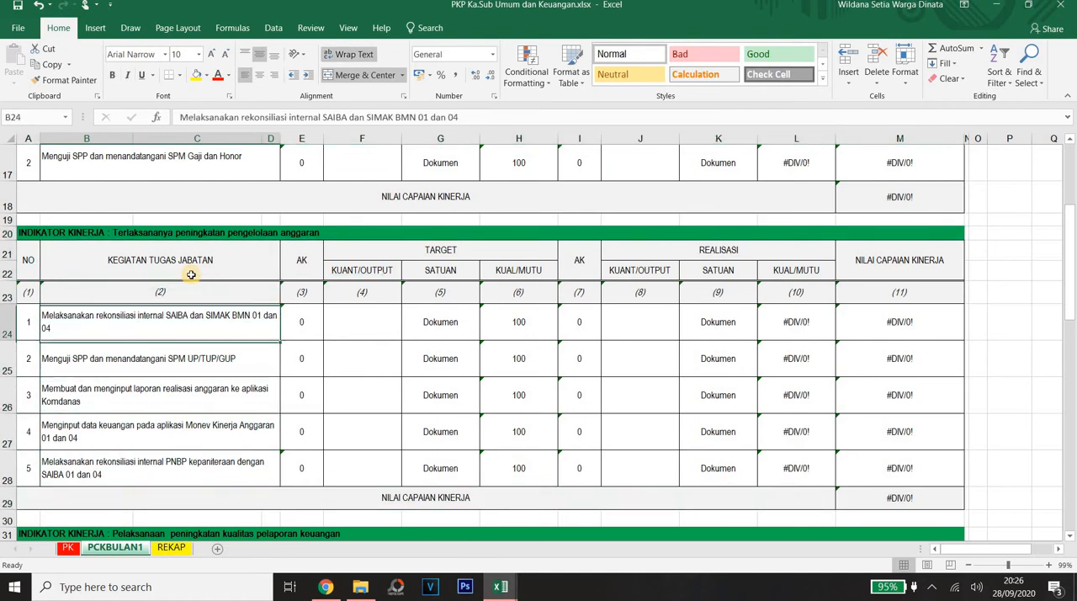
{"action": "key", "text": "Down"}
{"action": "key", "text": "Down"}
{"action": "key", "text": "Down"}
{"action": "key", "text": "Down"}
{"action": "key", "text": "Down"}
{"action": "key", "text": "Down"}
{"action": "key", "text": "Down"}
{"action": "key", "text": "Down"}
{"action": "key", "text": "Down"}
{"action": "key", "text": "Down"}
{"action": "key", "text": "Down"}
{"action": "key", "text": "Down"}
{"action": "key", "text": "Down"}
{"action": "key", "text": "Down"}
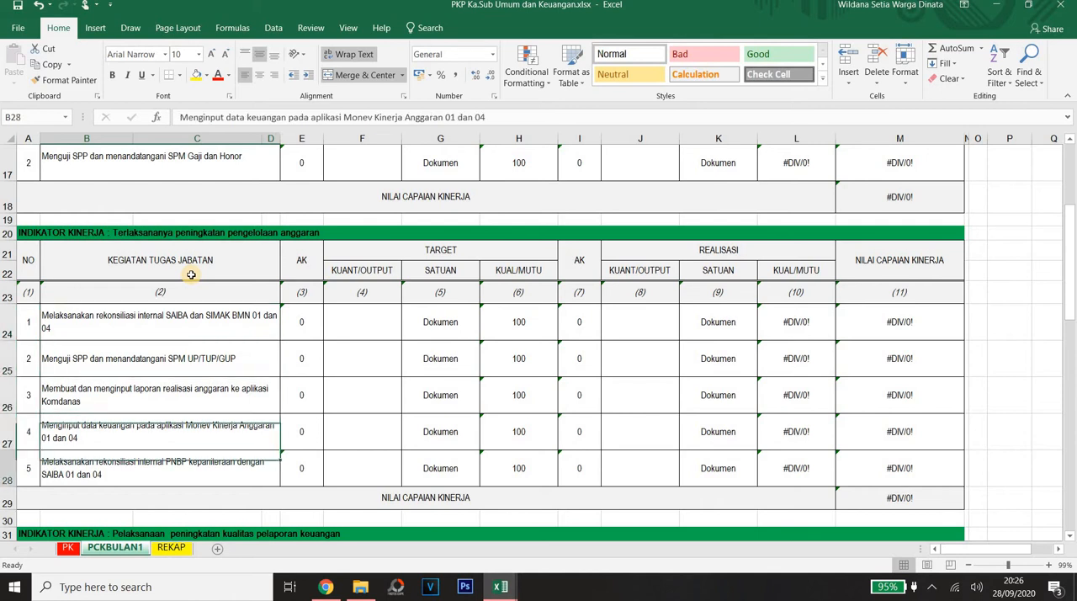
{"action": "key", "text": "Up"}
{"action": "key", "text": "Up"}
{"action": "key", "text": "Up"}
Step: Review the job tasks under the financial reporting quality indicator and the following state property (BMN) indicator
{"action": "key", "text": "Down"}
{"action": "key", "text": "Down"}
{"action": "key", "text": "Down"}
{"action": "key", "text": "Down"}
{"action": "key", "text": "Down"}
{"action": "key", "text": "Down"}
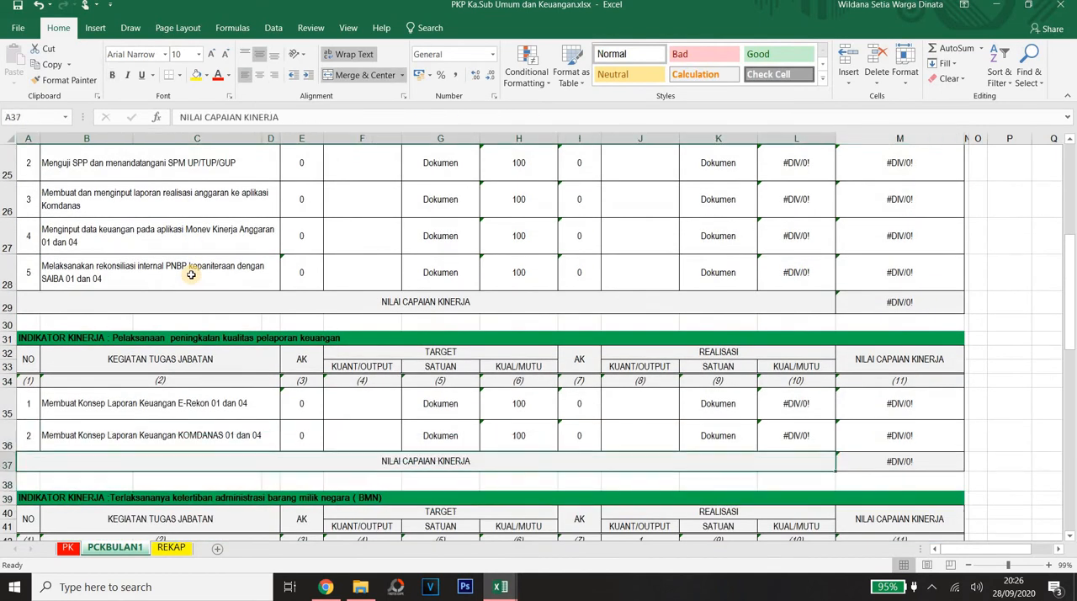
{"action": "key", "text": "Down"}
{"action": "key", "text": "Down"}
{"action": "key", "text": "Down"}
{"action": "key", "text": "Up"}
{"action": "key", "text": "Up"}
{"action": "key", "text": "Up"}
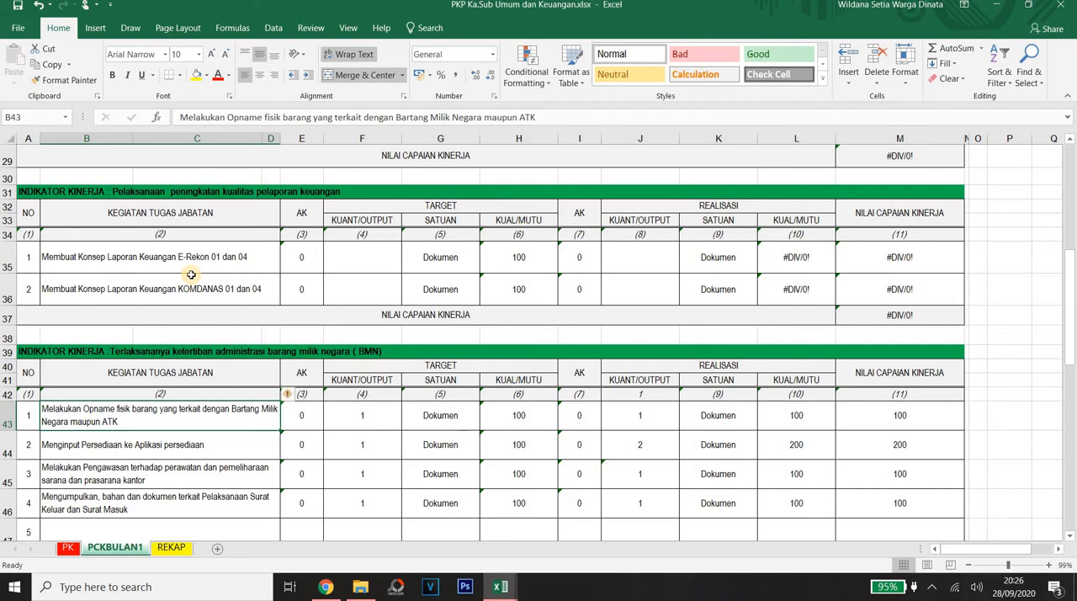
{"action": "key", "text": "Up"}
{"action": "key", "text": "Up"}
{"action": "key", "text": "Up"}
{"action": "key", "text": "Up"}
{"action": "key", "text": "Up"}
{"action": "key", "text": "Up"}
{"action": "key", "text": "Up"}
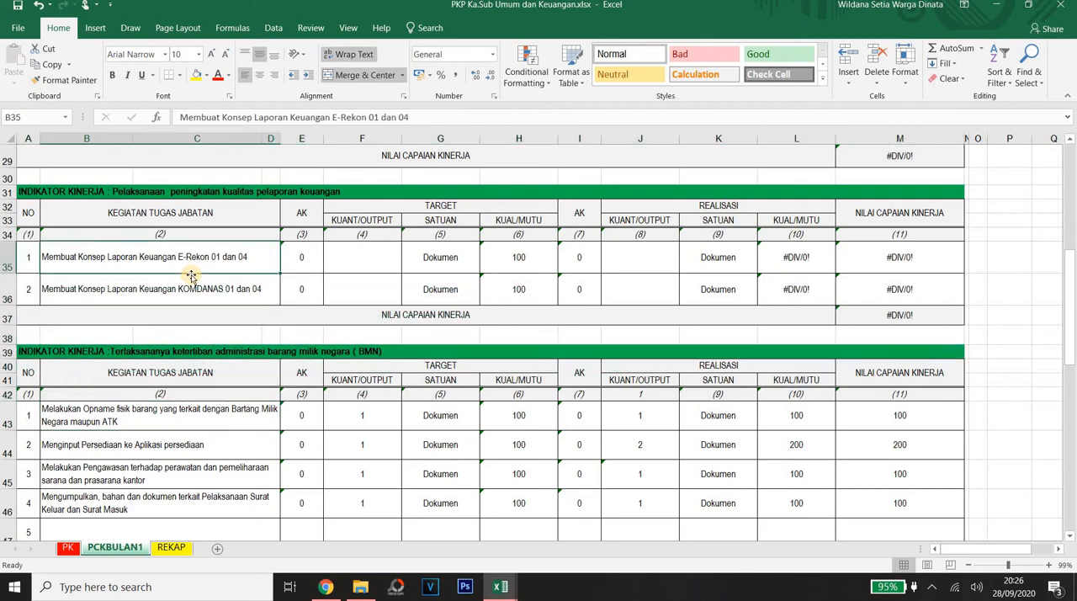
{"action": "key", "text": "Down"}
{"action": "key", "text": "Up"}
{"action": "key", "text": "Up"}
{"action": "key", "text": "Up"}
{"action": "key", "text": "Up"}
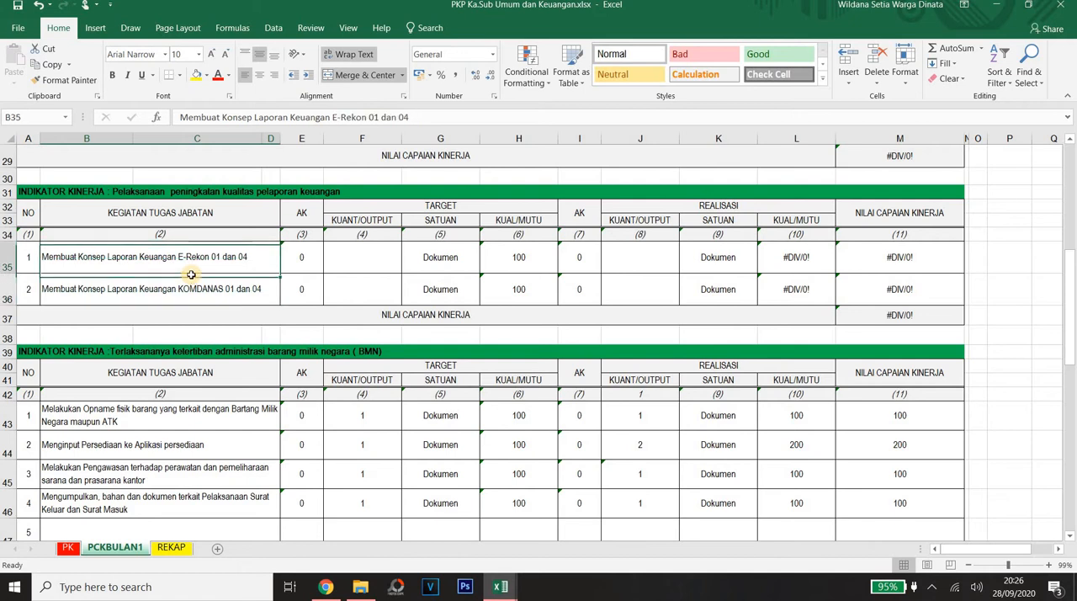
Step: Return to the budget management indicator and review its first three job tasks in rows 24 to 26
{"action": "key", "text": "Up"}
{"action": "key", "text": "Up"}
{"action": "key", "text": "Up"}
{"action": "key", "text": "Up"}
{"action": "key", "text": "Up"}
{"action": "key", "text": "Up"}
{"action": "key", "text": "Up"}
{"action": "key", "text": "Up"}
{"action": "key", "text": "Up"}
{"action": "key", "text": "Up"}
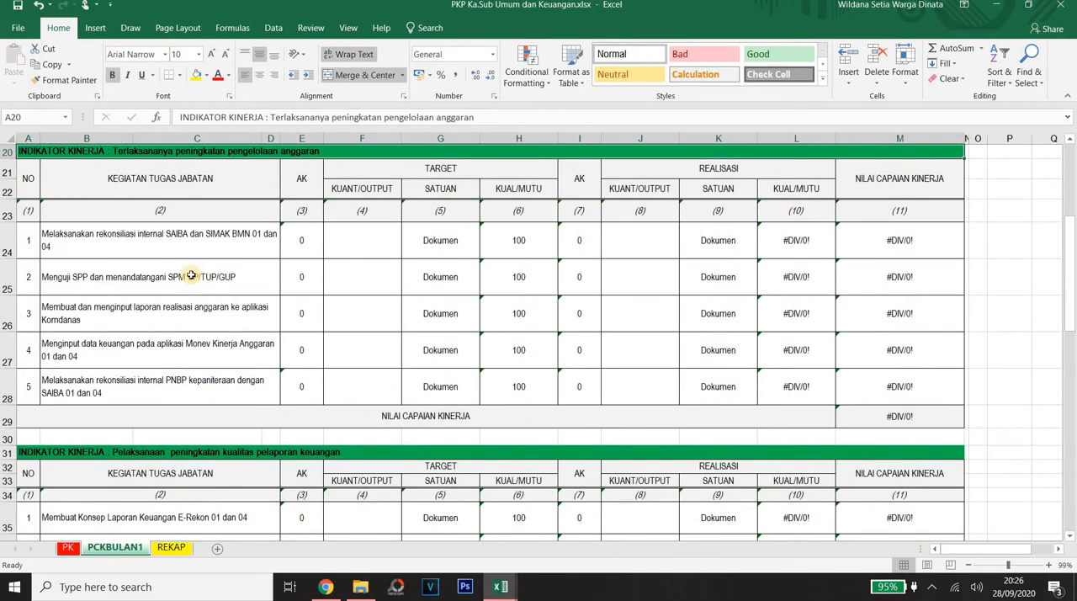
{"action": "key", "text": "Down"}
{"action": "key", "text": "Down"}
{"action": "key", "text": "Down"}
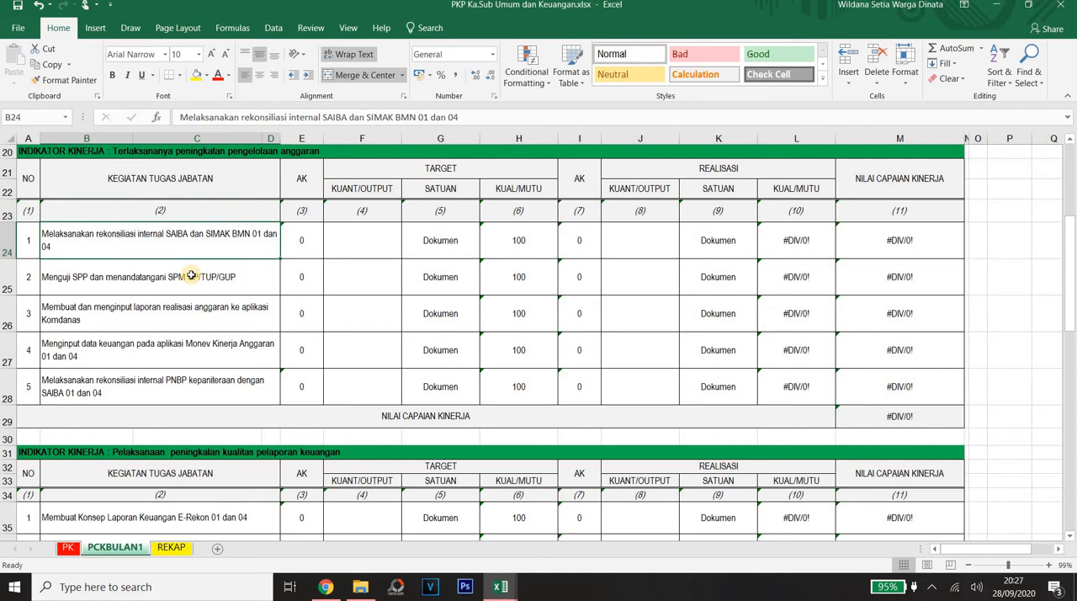
{"action": "key", "text": "Down"}
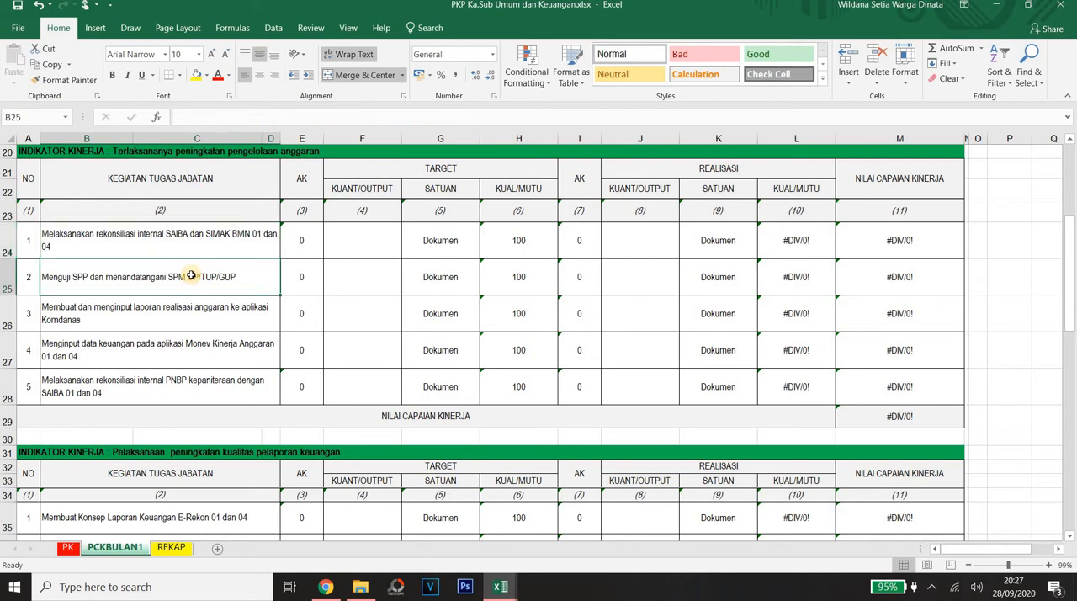
{"action": "key", "text": "Up"}
{"action": "key", "text": "Down"}
{"action": "key", "text": "Down"}
{"action": "key", "text": "Up"}
{"action": "key", "text": "Up"}
{"action": "key", "text": "Down"}
Step: Examine the target and realisation columns of the "Menguji SPP dan menandatangani SPM UP/TUP/GUP" task in row 25
{"action": "key", "text": "Right"}
{"action": "key", "text": "Right"}
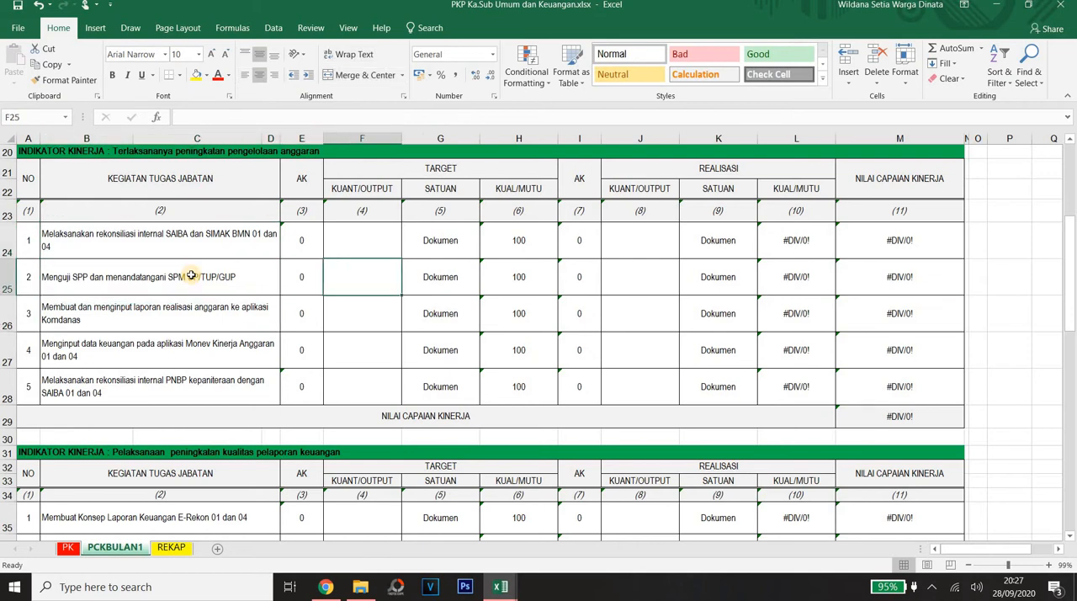
{"action": "key", "text": "Right"}
{"action": "key", "text": "Right"}
{"action": "key", "text": "Right"}
{"action": "key", "text": "Right"}
{"action": "key", "text": "Left"}
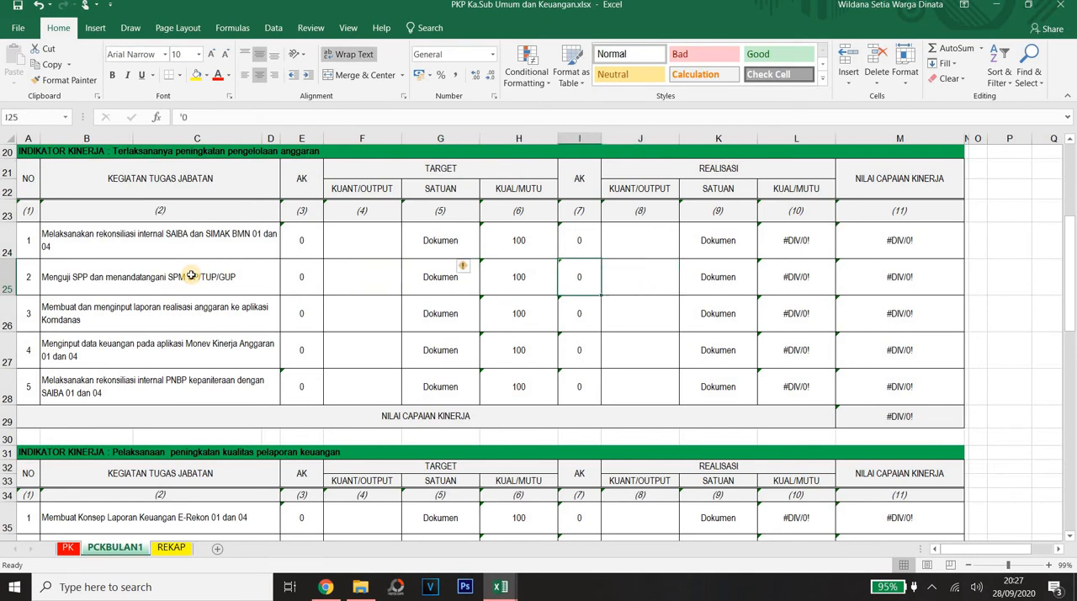
{"action": "key", "text": "Left"}
{"action": "key", "text": "Left"}
{"action": "key", "text": "Left"}
{"action": "key", "text": "Left"}
{"action": "key", "text": "Left"}
{"action": "key", "text": "Left"}
{"action": "key", "text": "Right"}
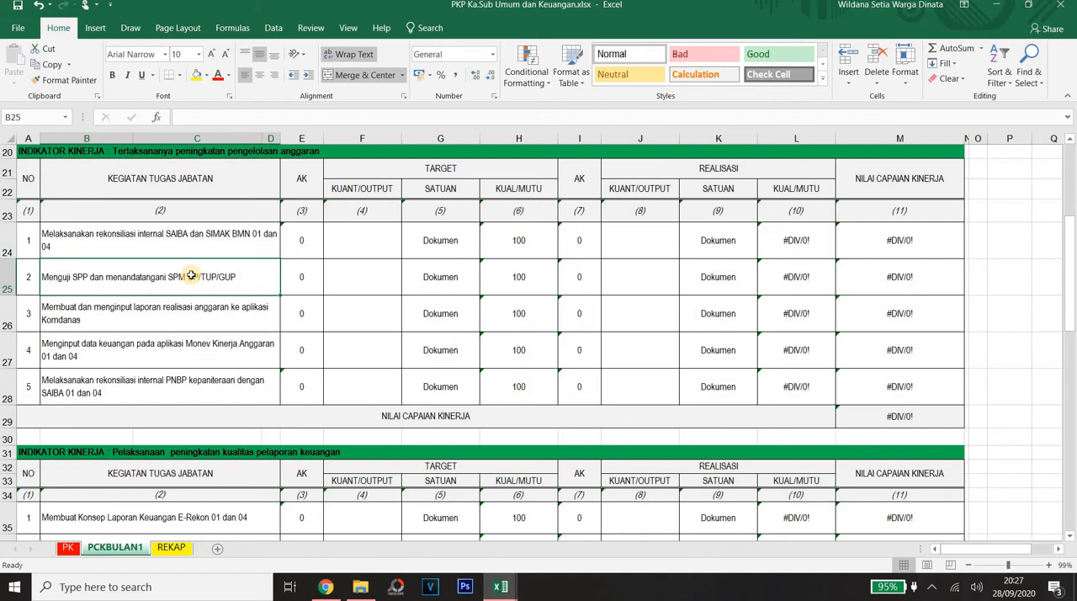
Step: Review the first two budget management tasks in rows 24 and 25 across their target, realisation and achievement columns
{"action": "left_click_drag", "start_coordinate": [164, 239], "coordinate": [24, 225]}
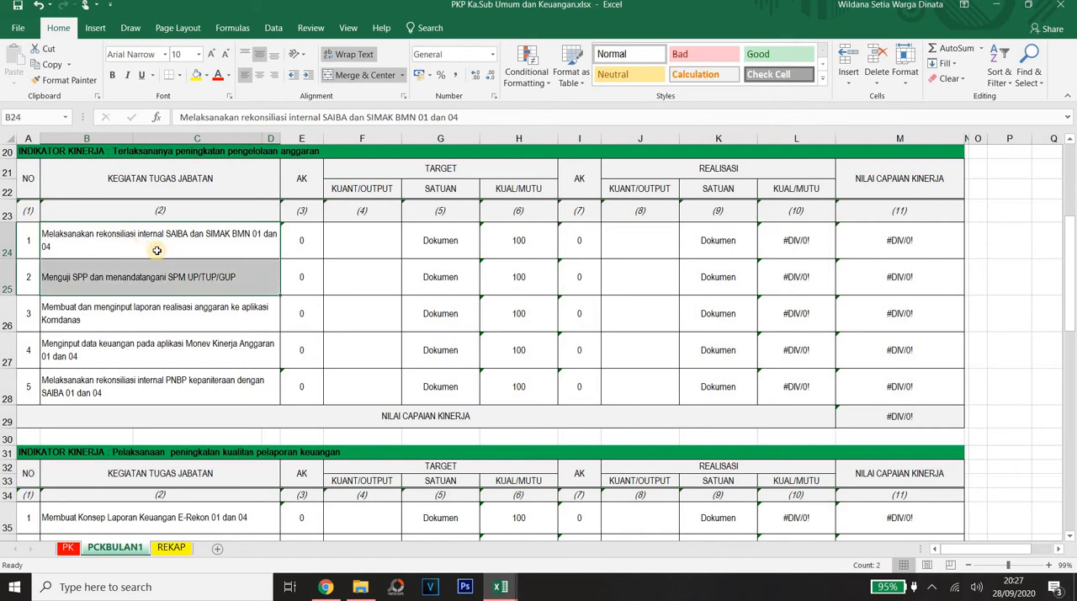
{"action": "left_click_drag", "start_coordinate": [137, 243], "coordinate": [156, 273]}
{"action": "left_click_drag", "start_coordinate": [683, 298], "coordinate": [960, 277]}
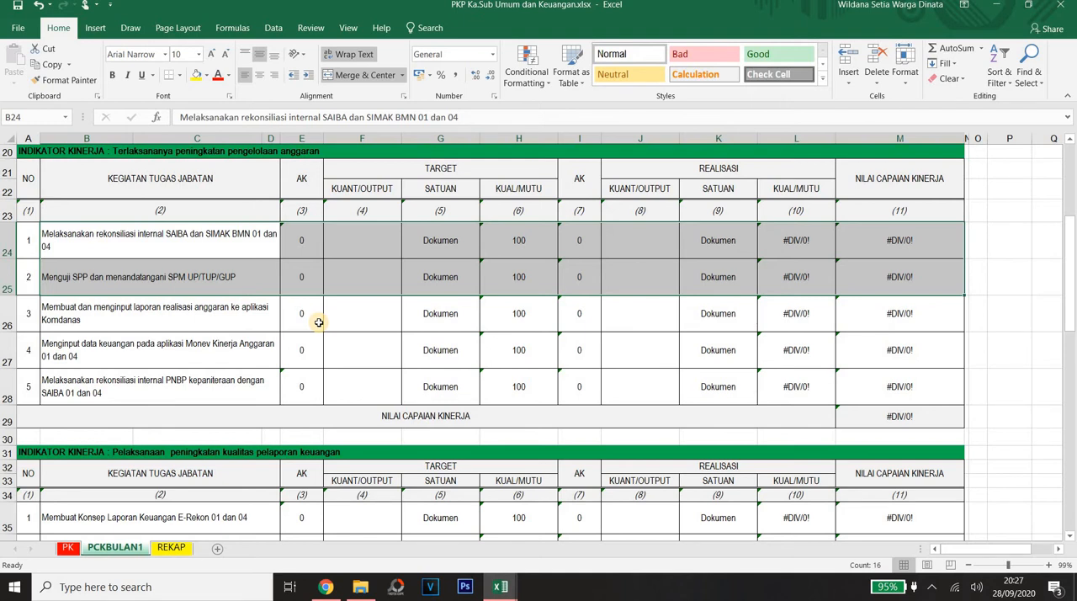
Step: Review the third to fifth budget management tasks in rows 26 to 28
{"action": "left_click", "coordinate": [201, 313]}
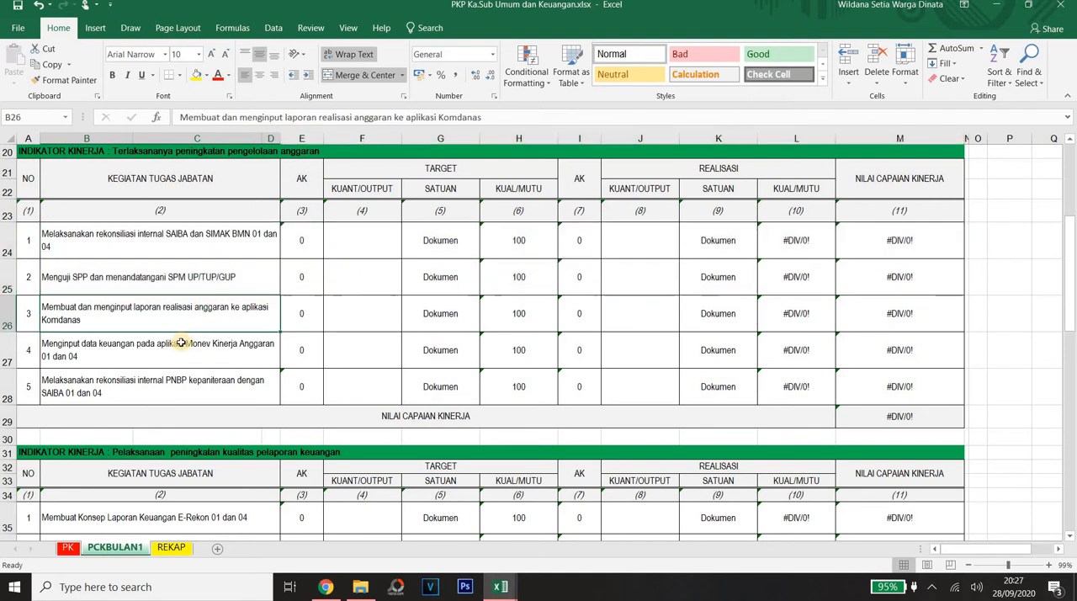
{"action": "left_click", "coordinate": [180, 344]}
{"action": "left_click", "coordinate": [213, 319]}
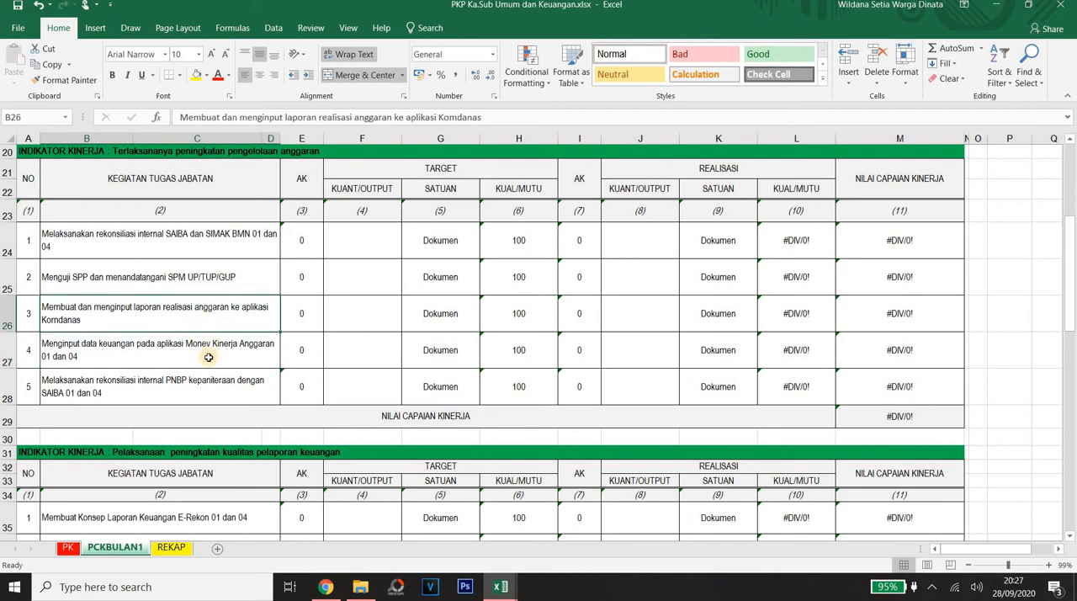
{"action": "left_click", "coordinate": [207, 358]}
{"action": "left_click", "coordinate": [194, 385]}
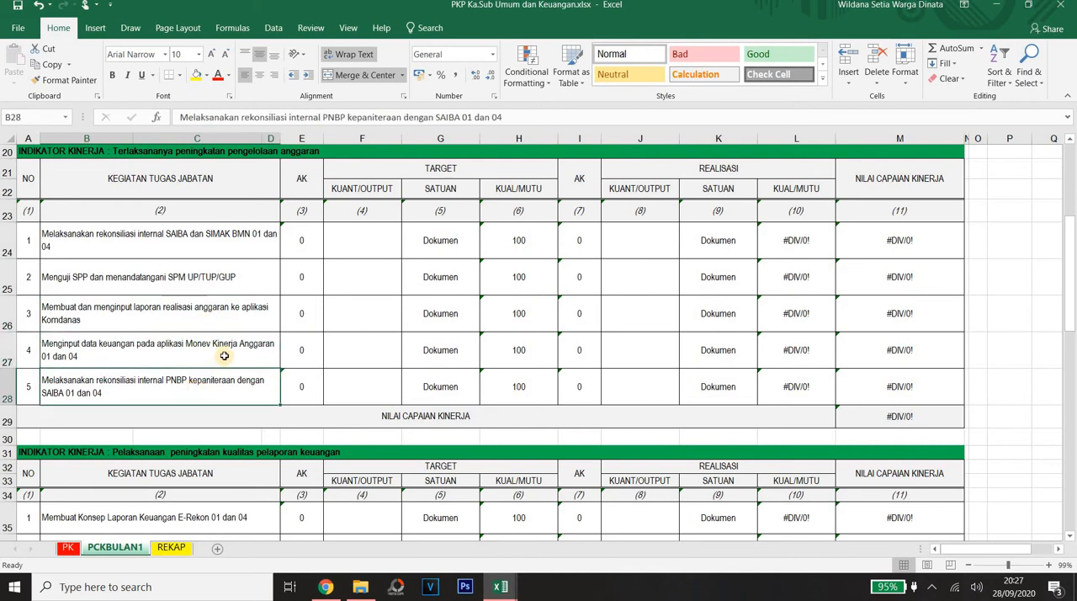
{"action": "left_click", "coordinate": [206, 347]}
{"action": "left_click", "coordinate": [171, 322]}
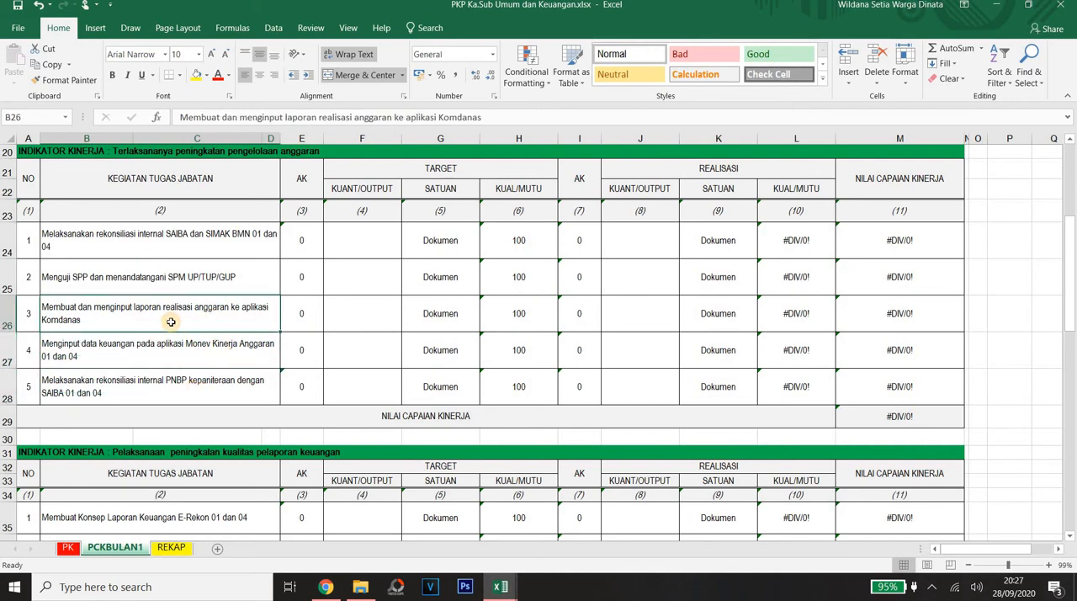
Step: Look through the tables down to the BMN administration indicator, and return to the budget management task heading
{"action": "key", "text": "Down"}
{"action": "key", "text": "Down"}
{"action": "key", "text": "Down"}
{"action": "key", "text": "Down"}
{"action": "key", "text": "Down"}
{"action": "key", "text": "Down"}
{"action": "key", "text": "Down"}
{"action": "key", "text": "Down"}
{"action": "key", "text": "Down"}
{"action": "key", "text": "Down"}
{"action": "key", "text": "Down"}
{"action": "key", "text": "Down"}
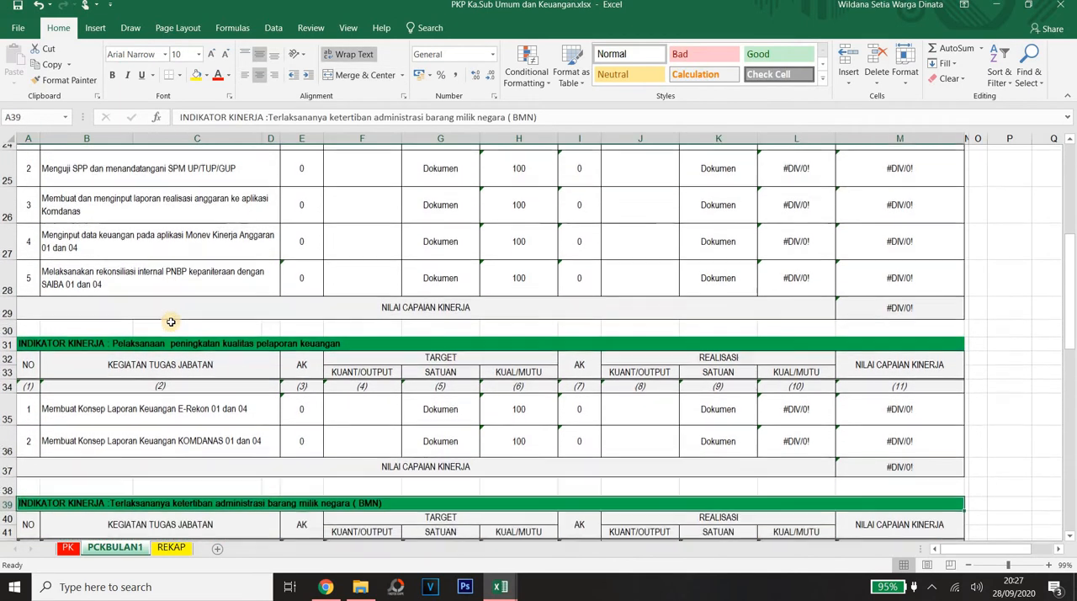
{"action": "key", "text": "Up"}
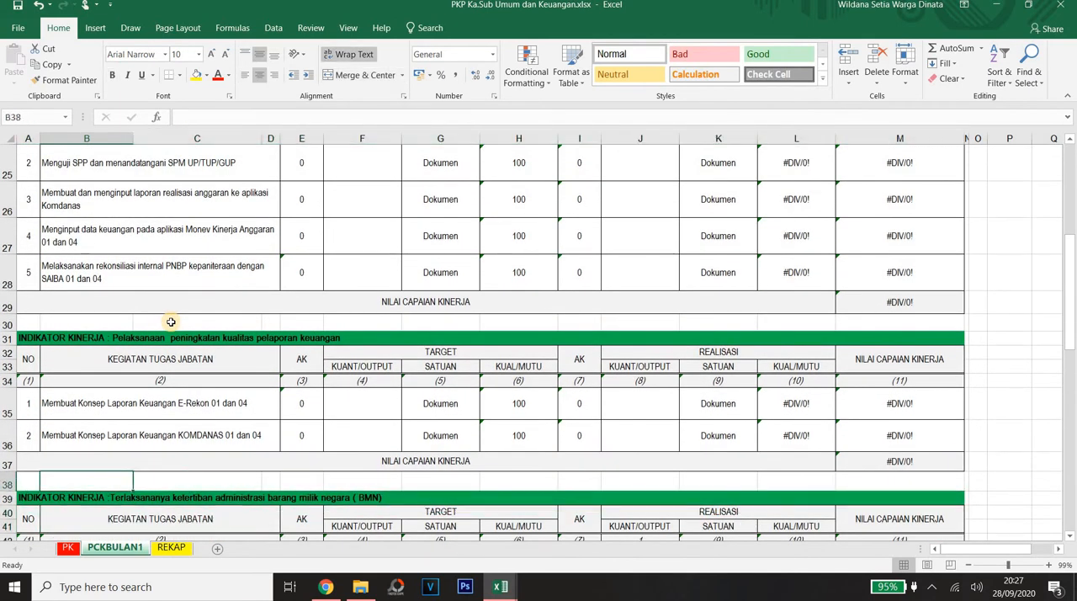
{"action": "key", "text": "Up"}
{"action": "key", "text": "Up"}
{"action": "key", "text": "Up"}
{"action": "key", "text": "Up"}
{"action": "key", "text": "Up"}
{"action": "key", "text": "Up"}
{"action": "key", "text": "Up"}
{"action": "key", "text": "Up"}
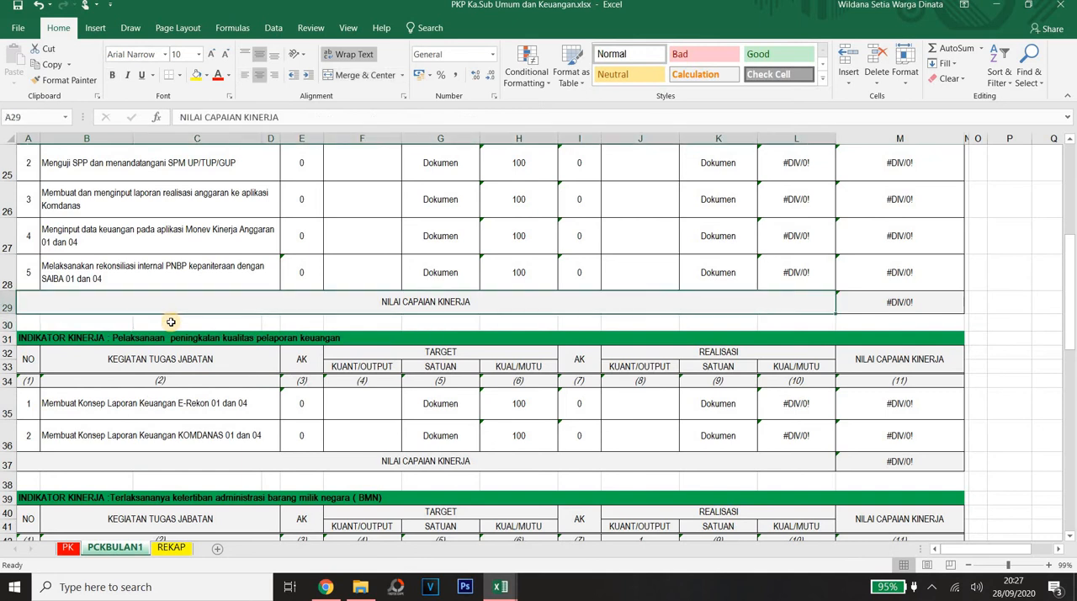
{"action": "key", "text": "Up"}
{"action": "key", "text": "Up"}
{"action": "key", "text": "Up"}
{"action": "key", "text": "Up"}
{"action": "key", "text": "Up"}
{"action": "key", "text": "Up"}
{"action": "key", "text": "Up"}
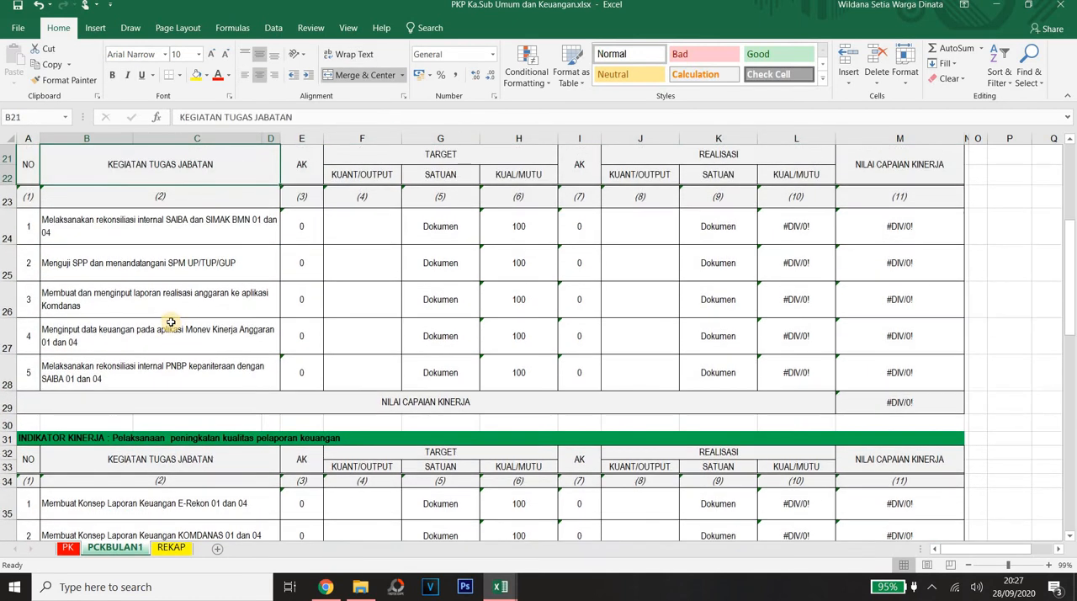
Step: Examine the target and realisation columns of the budget management table along its column number row
{"action": "key", "text": "Down"}
{"action": "key", "text": "Down"}
{"action": "key", "text": "Down"}
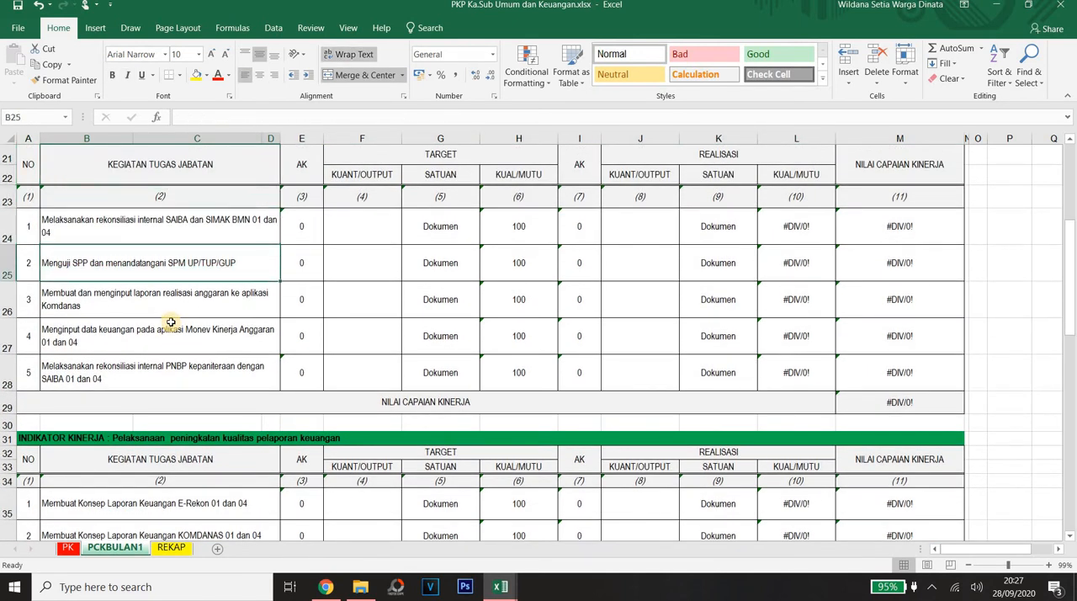
{"action": "key", "text": "Right"}
{"action": "key", "text": "Right"}
{"action": "key", "text": "Up"}
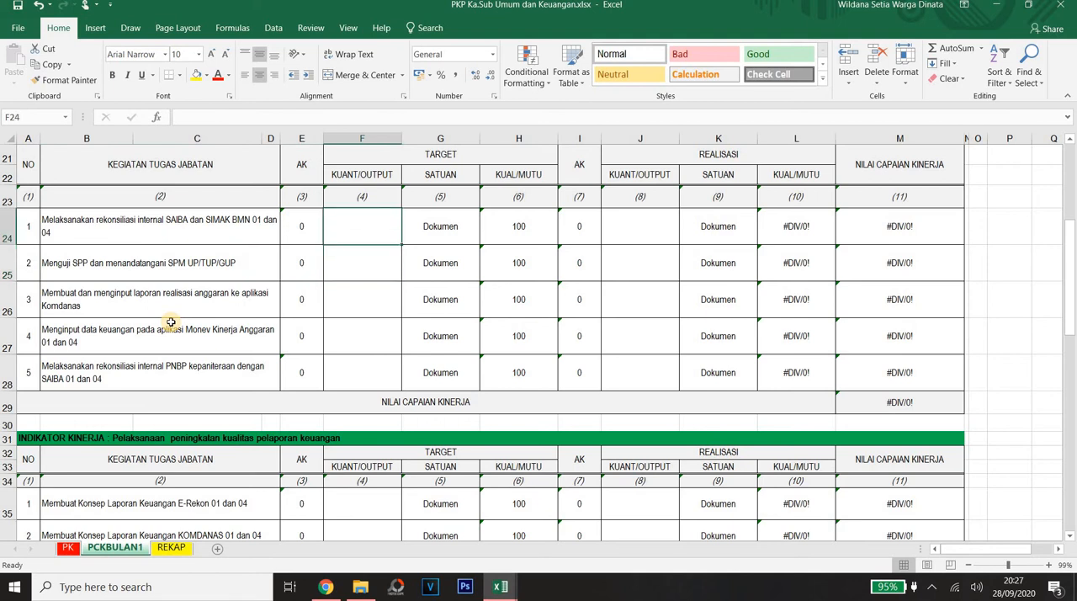
{"action": "key", "text": "Up"}
{"action": "key", "text": "Right"}
{"action": "key", "text": "Right"}
{"action": "key", "text": "Right"}
{"action": "key", "text": "Left"}
{"action": "key", "text": "Left"}
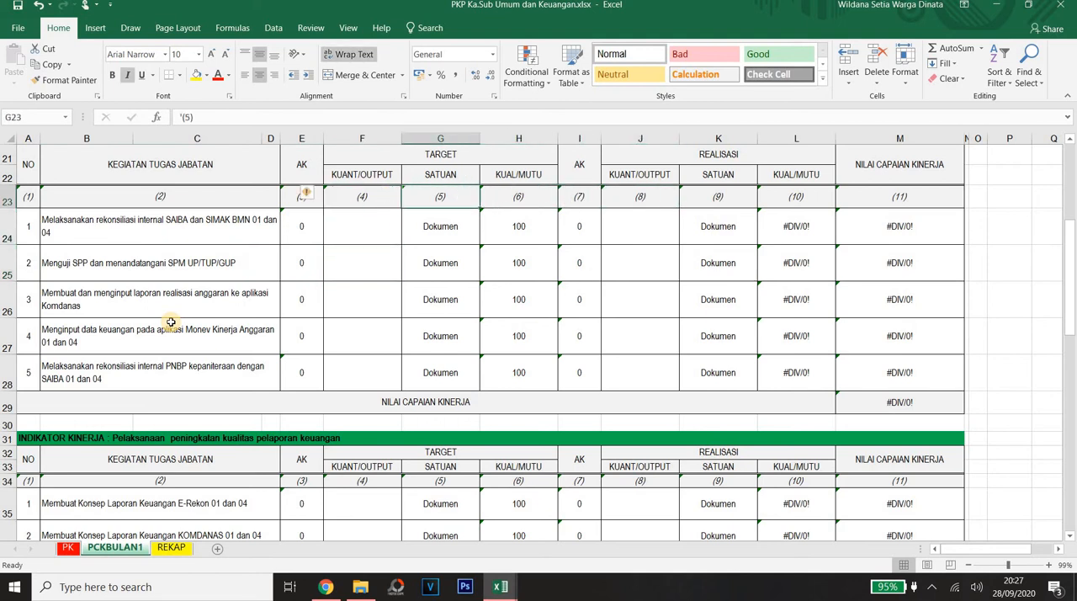
{"action": "key", "text": "Left"}
Step: Examine the target quantity cells of the budget management tasks and the financial reporting tasks below
{"action": "key", "text": "Down"}
{"action": "key", "text": "Down"}
{"action": "key", "text": "Down"}
{"action": "key", "text": "Down"}
{"action": "key", "text": "Down"}
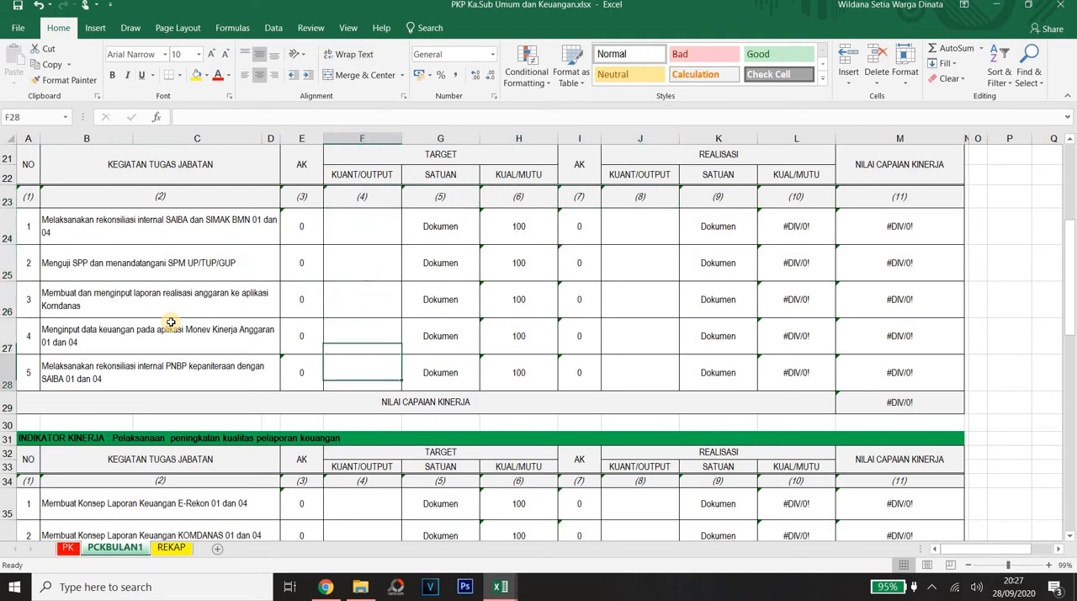
{"action": "key", "text": "Down"}
{"action": "key", "text": "Down"}
{"action": "key", "text": "Down"}
{"action": "key", "text": "Down"}
{"action": "key", "text": "Down"}
{"action": "key", "text": "Down"}
{"action": "key", "text": "Down"}
{"action": "key", "text": "Down"}
{"action": "key", "text": "Up"}
{"action": "key", "text": "Up"}
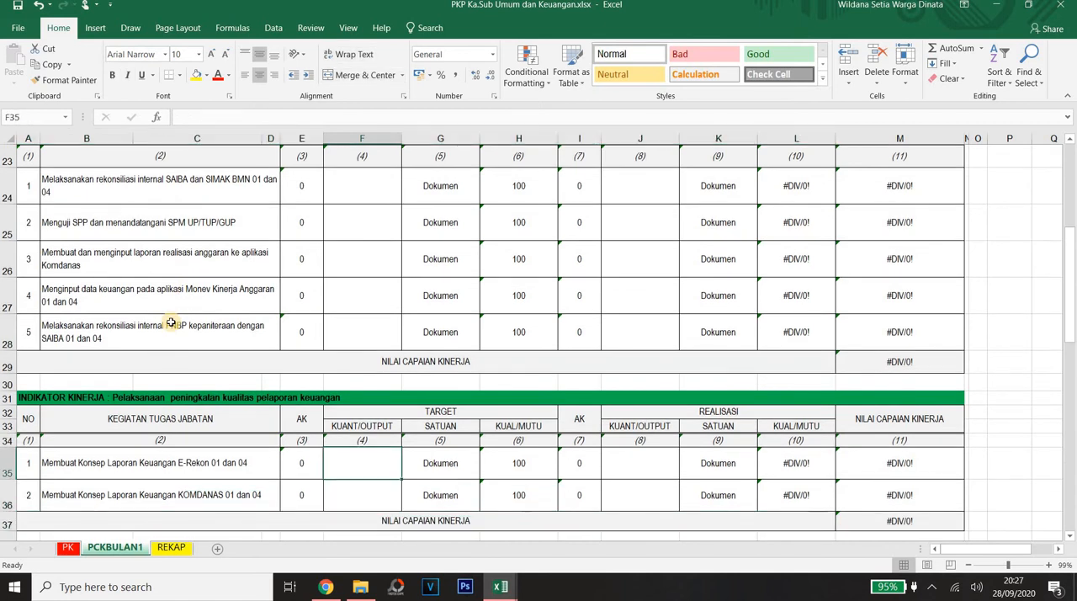
Step: Set the realised quantity of the BMN task "Menginput Persediaan ke Aplikasi persediaan" in row 44 to 1
{"action": "key", "text": "Down"}
{"action": "key", "text": "Down"}
{"action": "key", "text": "Down"}
{"action": "key", "text": "Down"}
{"action": "key", "text": "Down"}
{"action": "key", "text": "Down"}
{"action": "key", "text": "Down"}
{"action": "key", "text": "Down"}
{"action": "key", "text": "Down"}
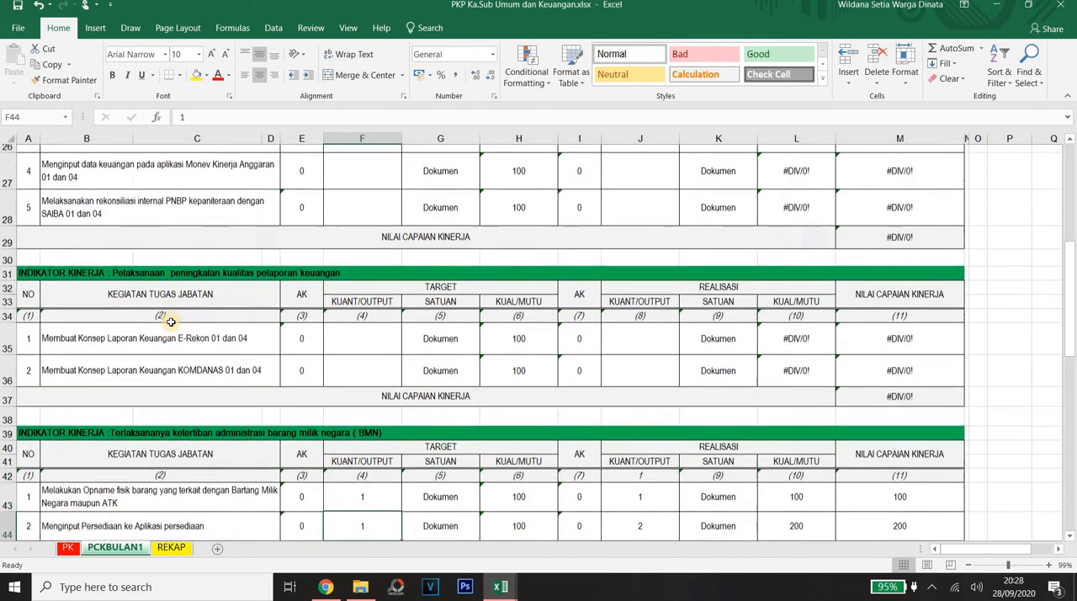
{"action": "scroll", "coordinate": [170, 321], "scroll_direction": "down", "scroll_amount": 1}
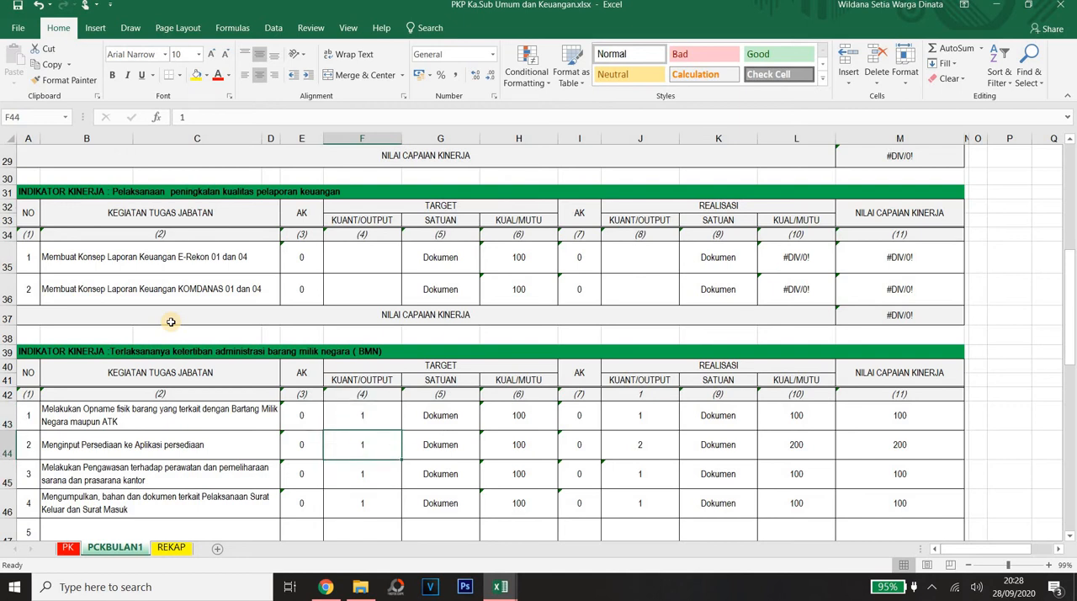
{"action": "key", "text": "Right"}
{"action": "key", "text": "Right"}
{"action": "key", "text": "Right"}
{"action": "key", "text": "Right"}
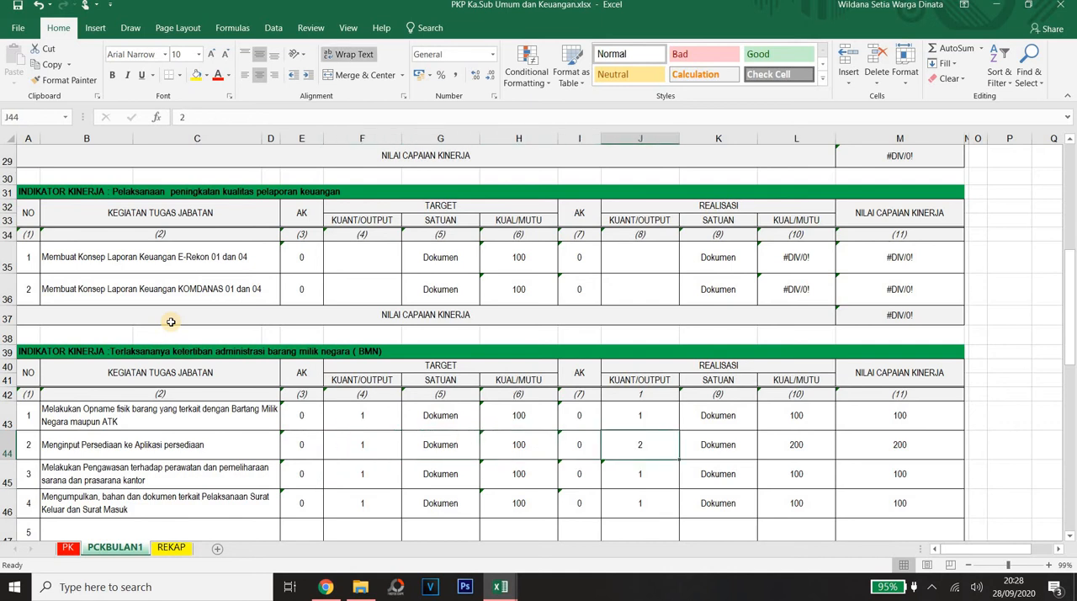
{"action": "type", "text": "1"}
{"action": "key", "text": "Return"}
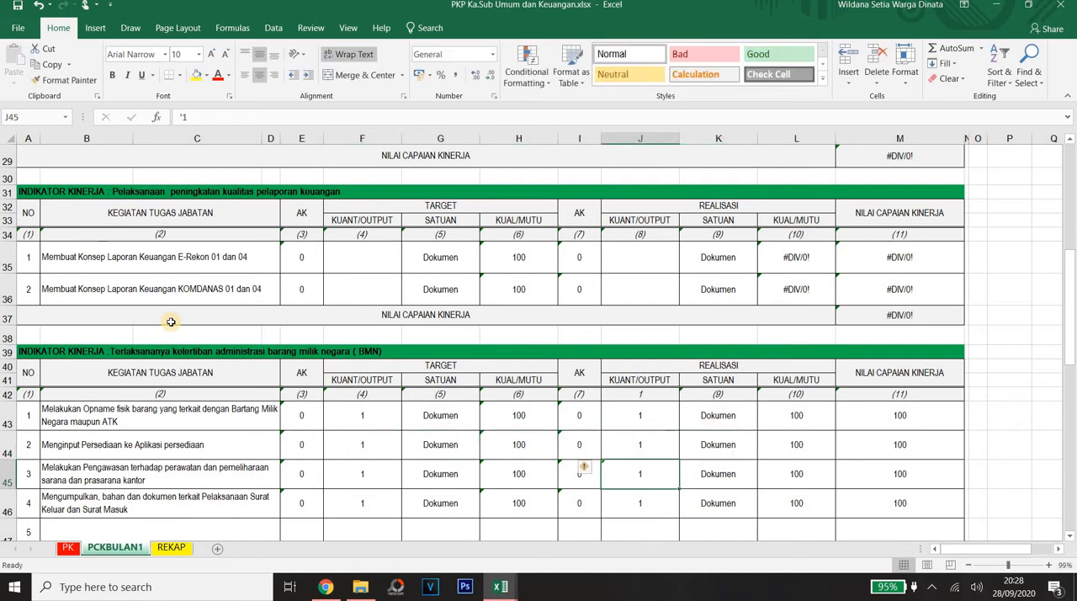
Step: Check the realisation quality and achievement cells of the inventory input task in row 44 against its targets
{"action": "key", "text": "Up"}
{"action": "key", "text": "Right"}
{"action": "key", "text": "Right"}
{"action": "key", "text": "Right"}
{"action": "key", "text": "Right"}
{"action": "key", "text": "Left"}
{"action": "key", "text": "Left"}
{"action": "key", "text": "Left"}
{"action": "key", "text": "Left"}
{"action": "key", "text": "Left"}
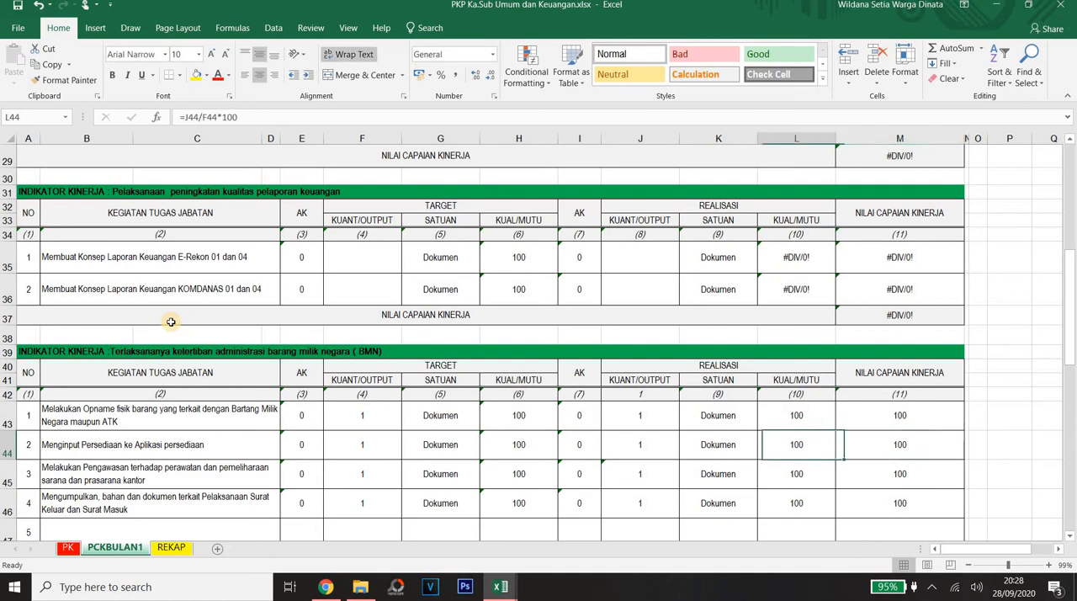
{"action": "key", "text": "Left"}
{"action": "key", "text": "Left"}
{"action": "key", "text": "Left"}
{"action": "key", "text": "Left"}
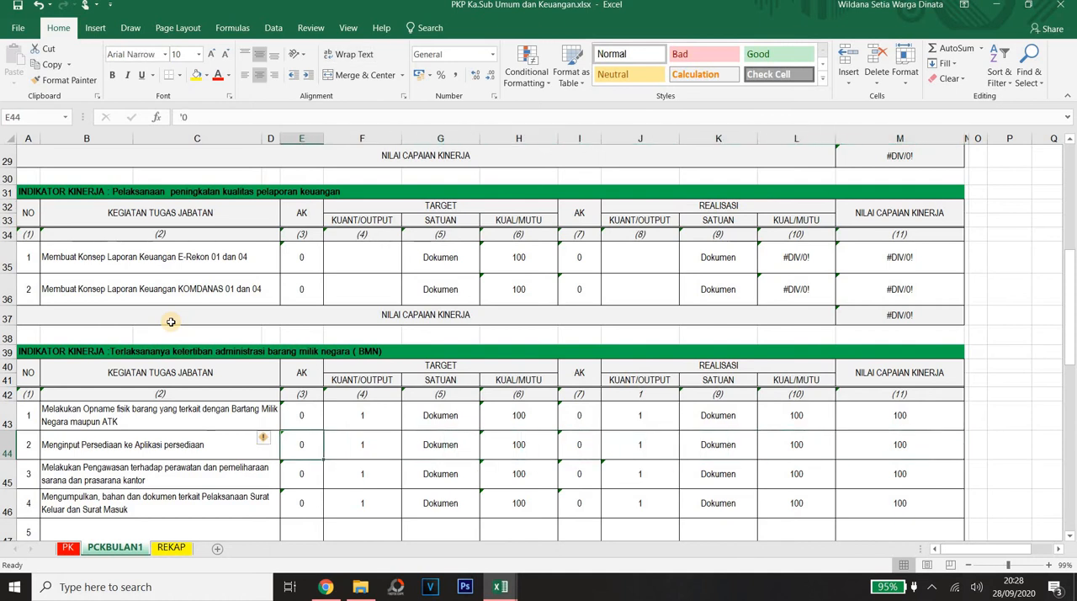
Step: Examine the facilities maintenance supervision task in row 45, its target cells and the neighbouring BMN tasks
{"action": "key", "text": "Down"}
{"action": "key", "text": "Left"}
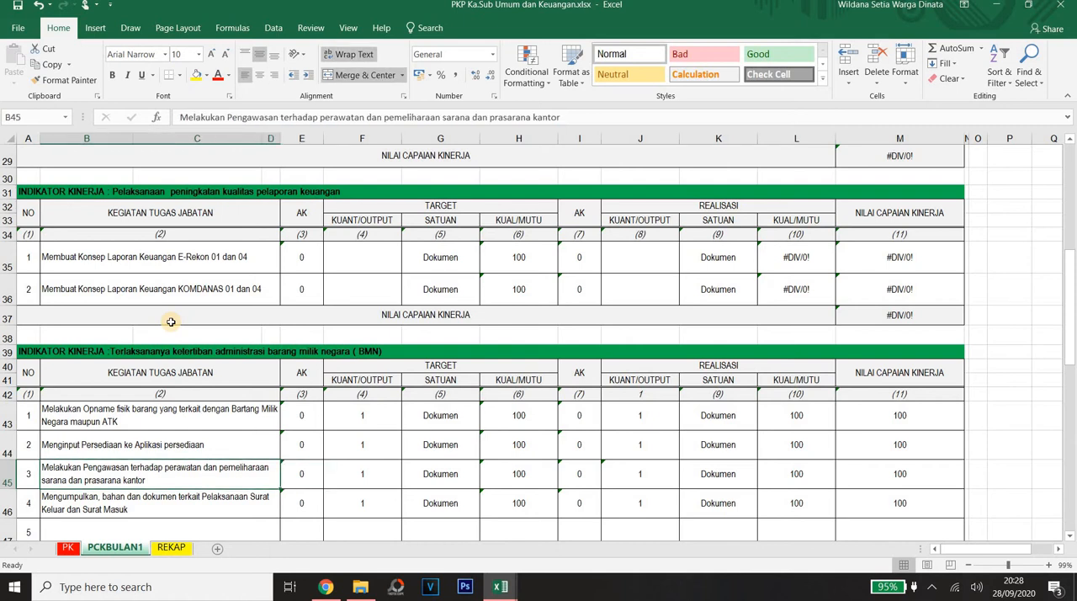
{"action": "key", "text": "Right"}
{"action": "key", "text": "Right"}
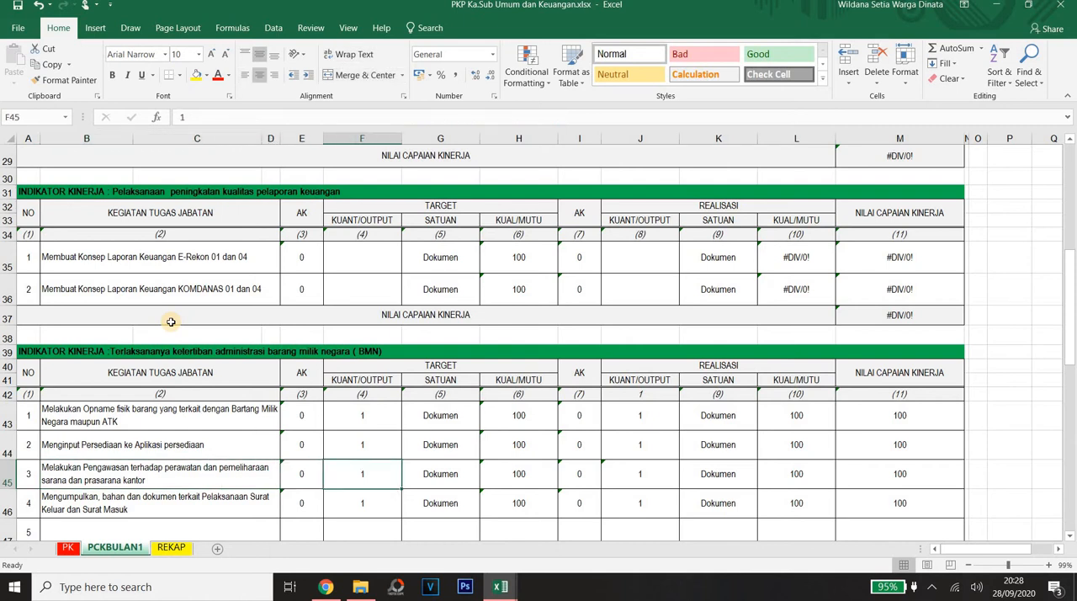
{"action": "key", "text": "Down"}
{"action": "key", "text": "Down"}
{"action": "key", "text": "Up"}
{"action": "key", "text": "Up"}
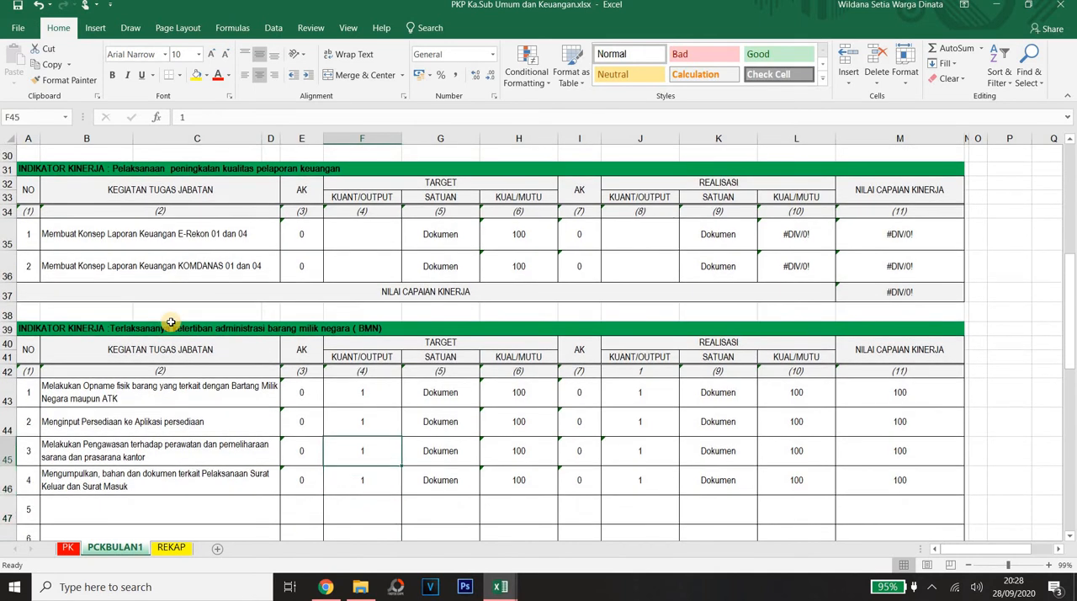
{"action": "key", "text": "Left"}
{"action": "key", "text": "Left"}
{"action": "key", "text": "Right"}
{"action": "key", "text": "Right"}
{"action": "key", "text": "Right"}
{"action": "key", "text": "Right"}
{"action": "key", "text": "Right"}
{"action": "key", "text": "Right"}
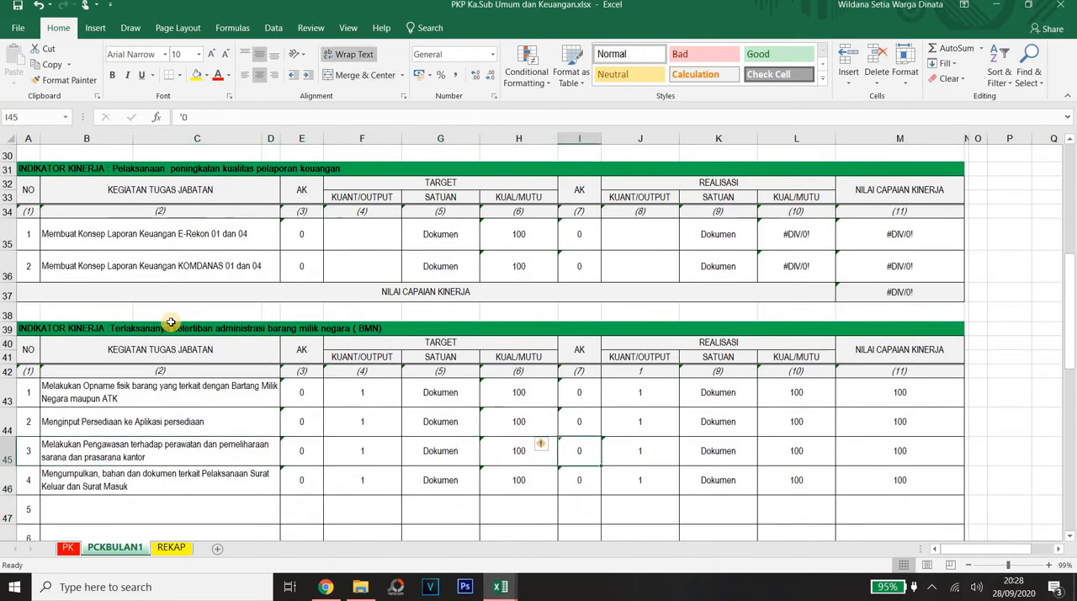
{"action": "key", "text": "Left"}
{"action": "key", "text": "Left"}
{"action": "key", "text": "Left"}
{"action": "key", "text": "Left"}
{"action": "key", "text": "Left"}
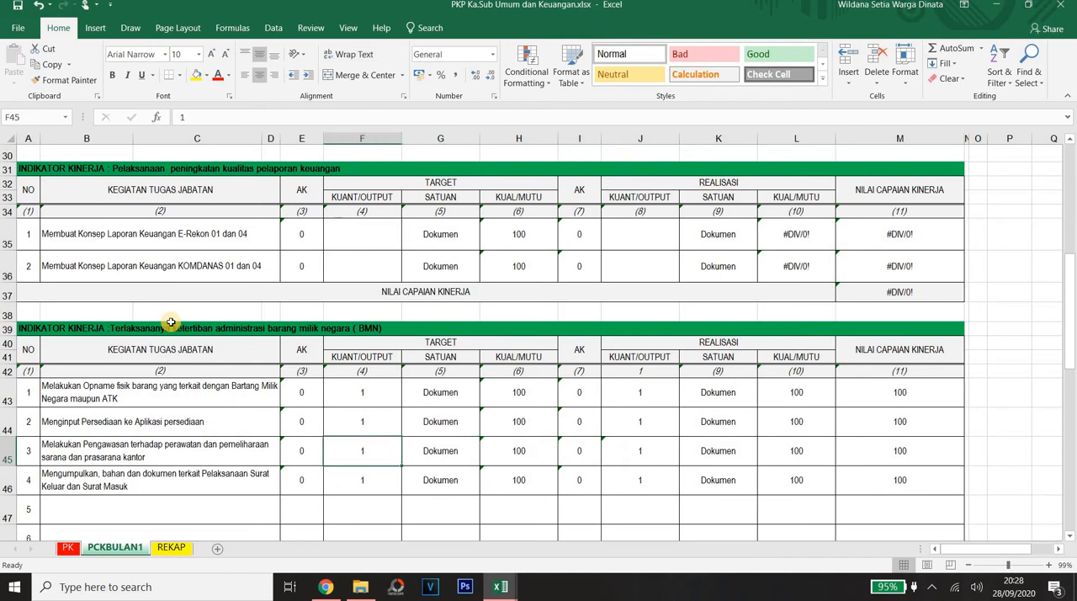
{"action": "key", "text": "Right"}
{"action": "key", "text": "Right"}
{"action": "key", "text": "Left"}
{"action": "key", "text": "Left"}
{"action": "key", "text": "Left"}
{"action": "key", "text": "Left"}
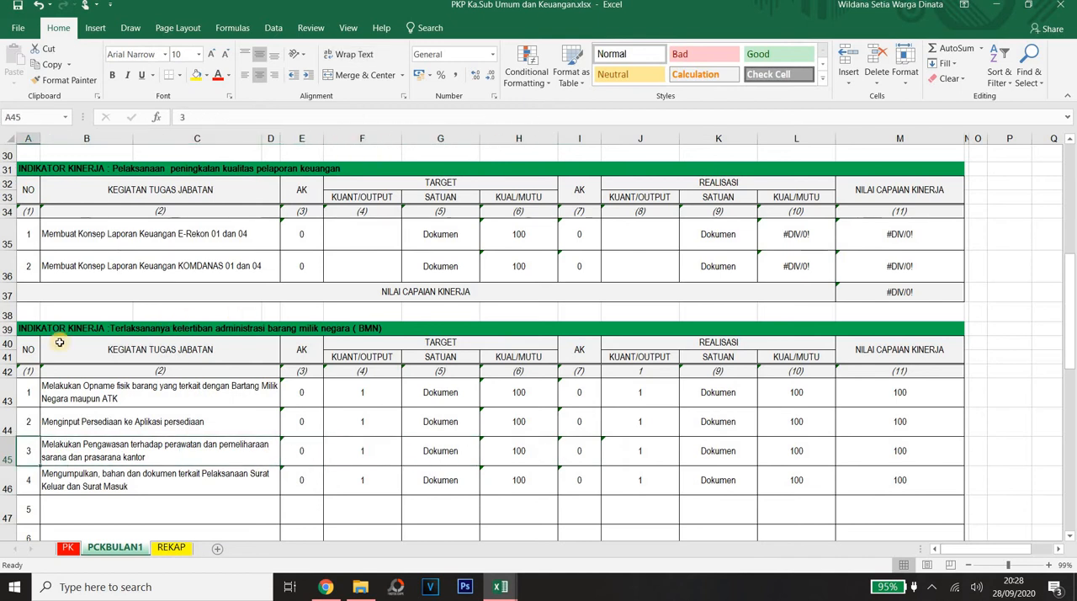
Step: Clear the whole entry of the third BMN task in row 45, from its number to its achievement value
{"action": "left_click_drag", "start_coordinate": [67, 451], "coordinate": [895, 447]}
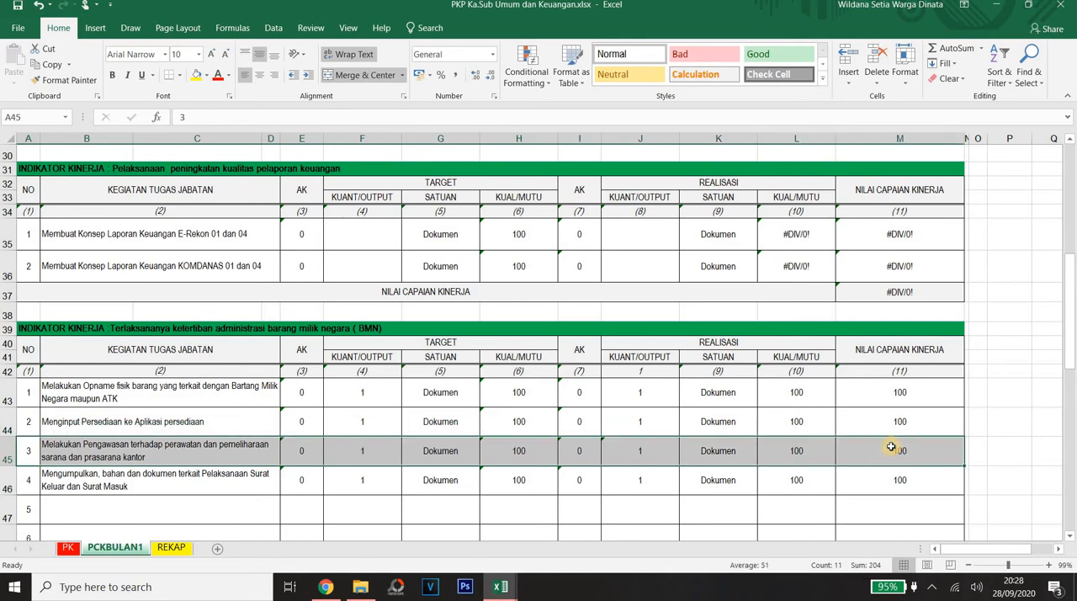
{"action": "key", "text": "Delete"}
{"action": "left_click", "coordinate": [212, 487]}
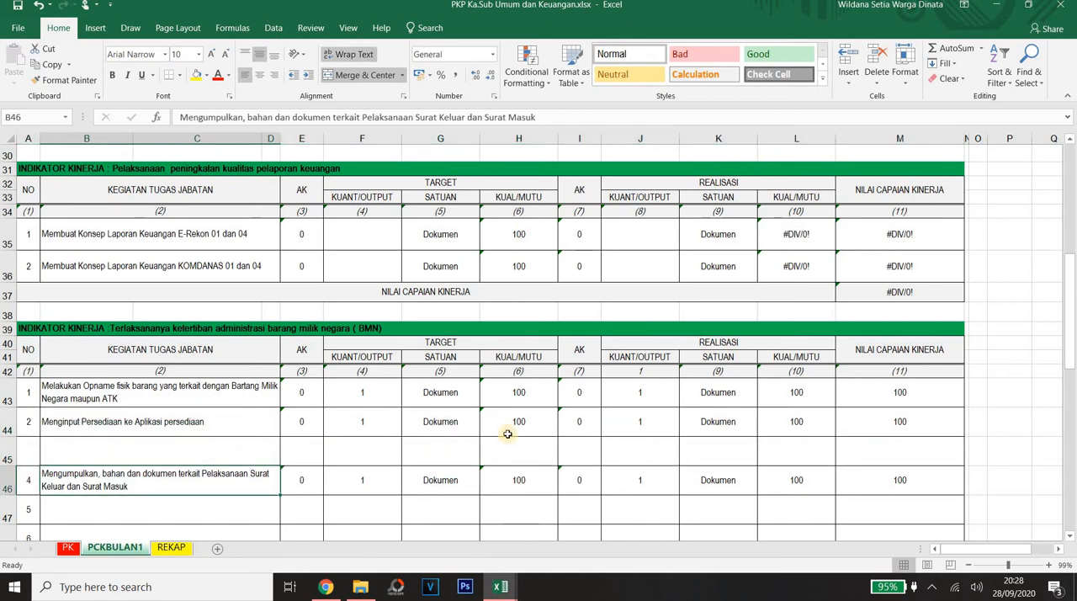
Step: Review the remaining BMN tasks around the empty row 45 and the table's NILAI CAPAIAN KINERJA score
{"action": "left_click_drag", "start_coordinate": [1073, 269], "coordinate": [1065, 313]}
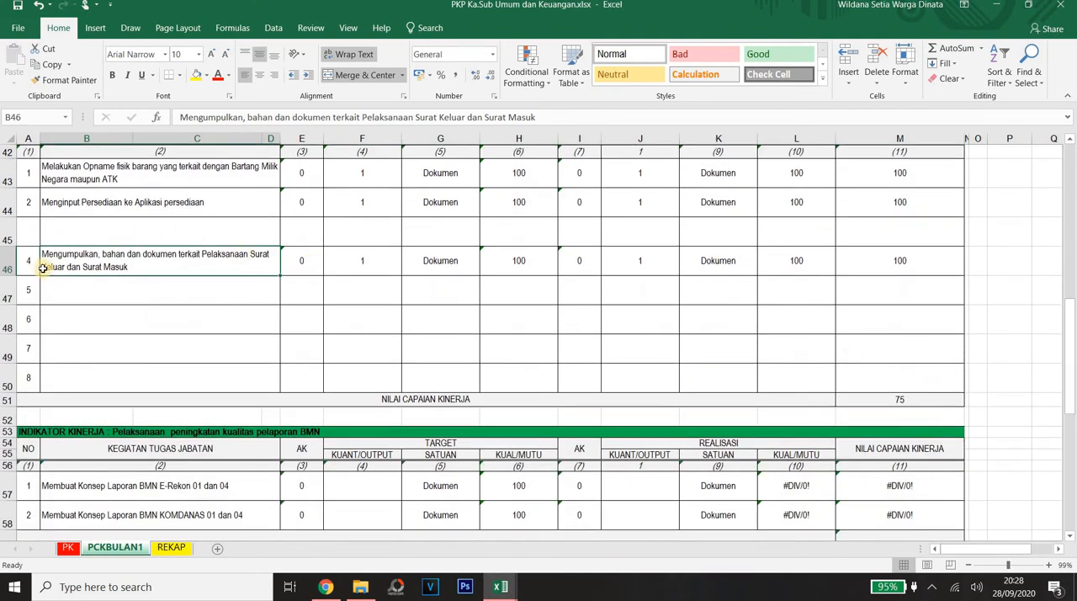
{"action": "key", "text": "Up"}
{"action": "key", "text": "Up"}
{"action": "key", "text": "Up"}
{"action": "key", "text": "Up"}
{"action": "key", "text": "Up"}
{"action": "key", "text": "Up"}
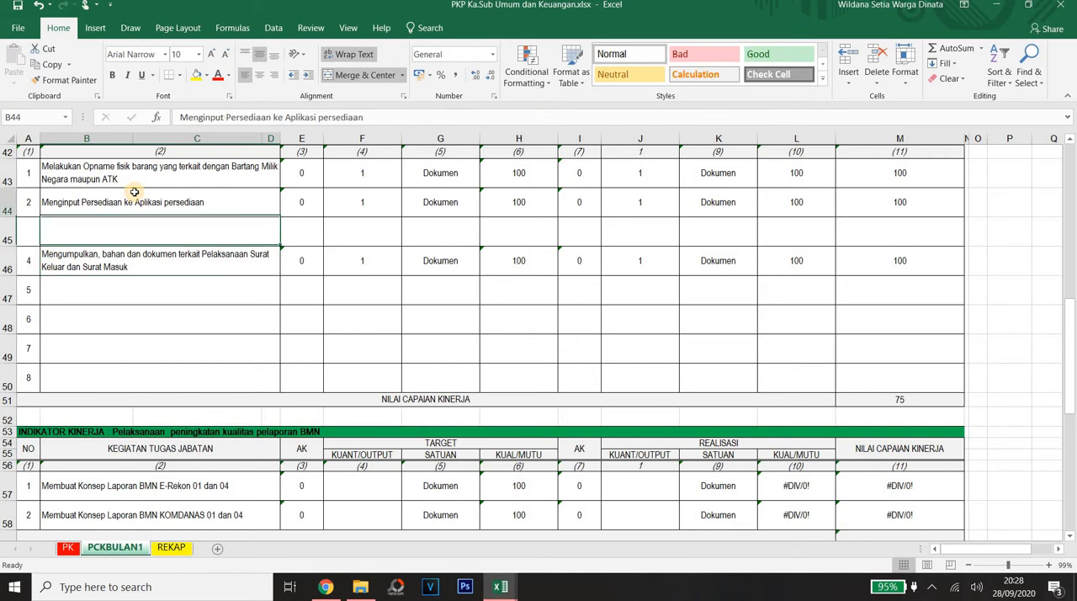
{"action": "key", "text": "Down"}
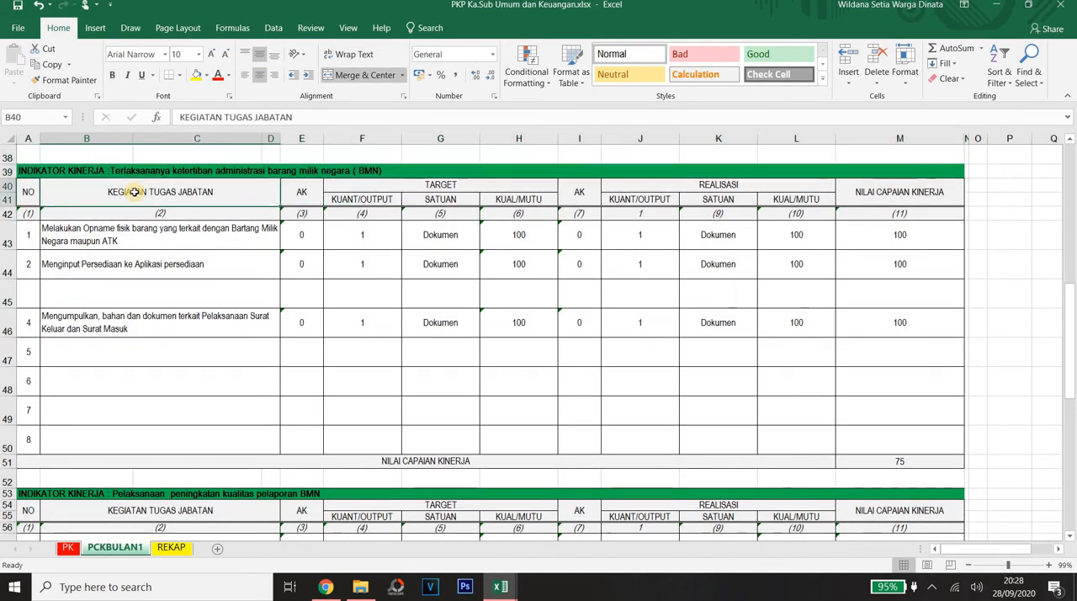
{"action": "key", "text": "Up"}
{"action": "key", "text": "Down"}
{"action": "key", "text": "Down"}
{"action": "key", "text": "Down"}
{"action": "key", "text": "Down"}
{"action": "key", "text": "Down"}
{"action": "key", "text": "Down"}
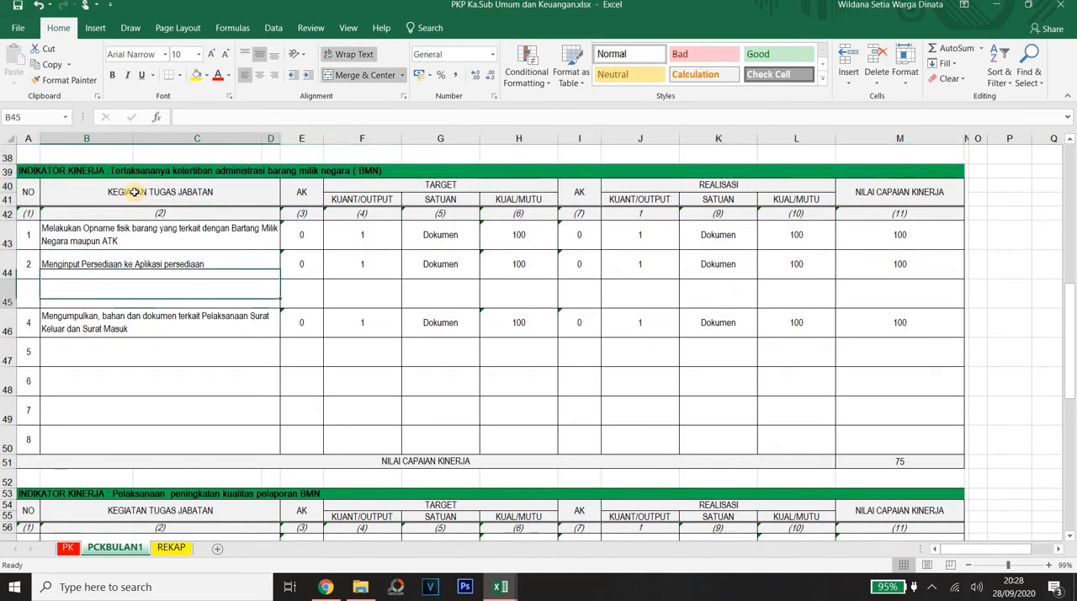
{"action": "key", "text": "Up"}
{"action": "key", "text": "Down"}
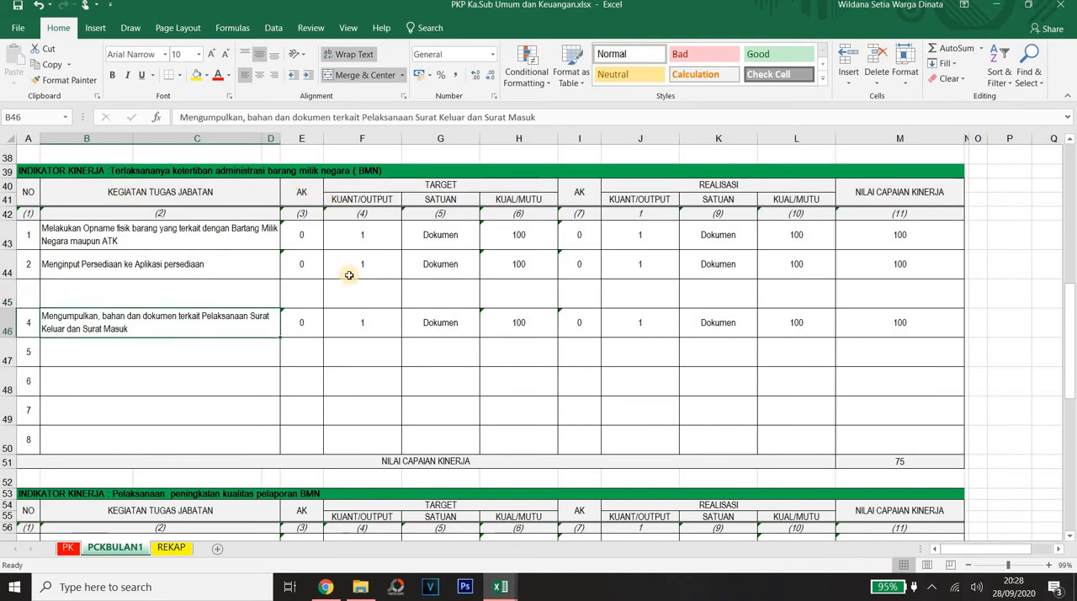
{"action": "left_click", "coordinate": [359, 315]}
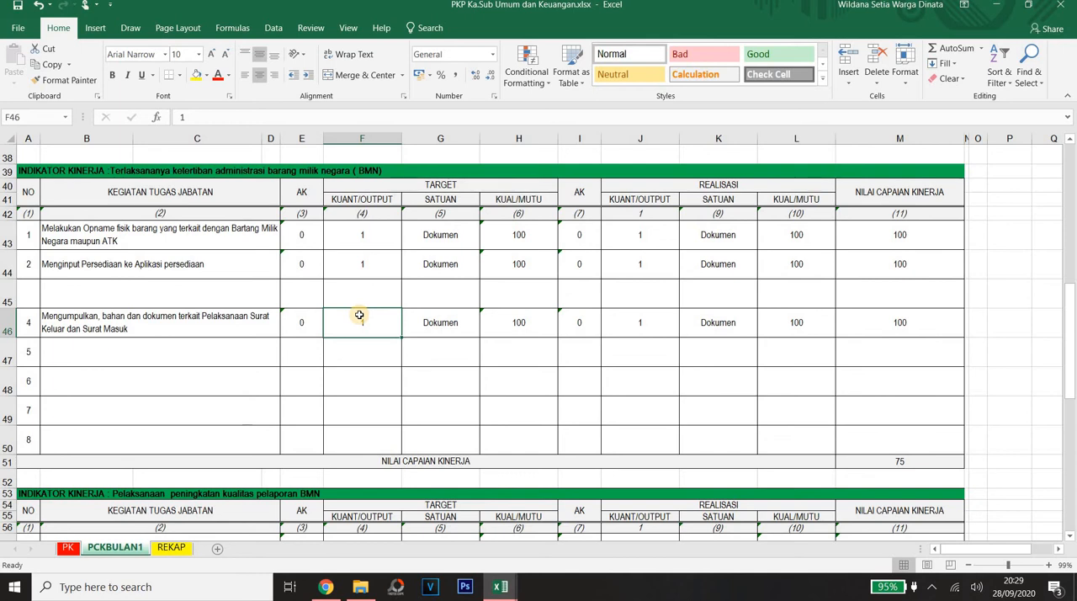
Step: Check the NILAI CAPAIAN KINERJA formula in M51 against the empty achievement cell of the third BMN task
{"action": "left_click", "coordinate": [903, 462]}
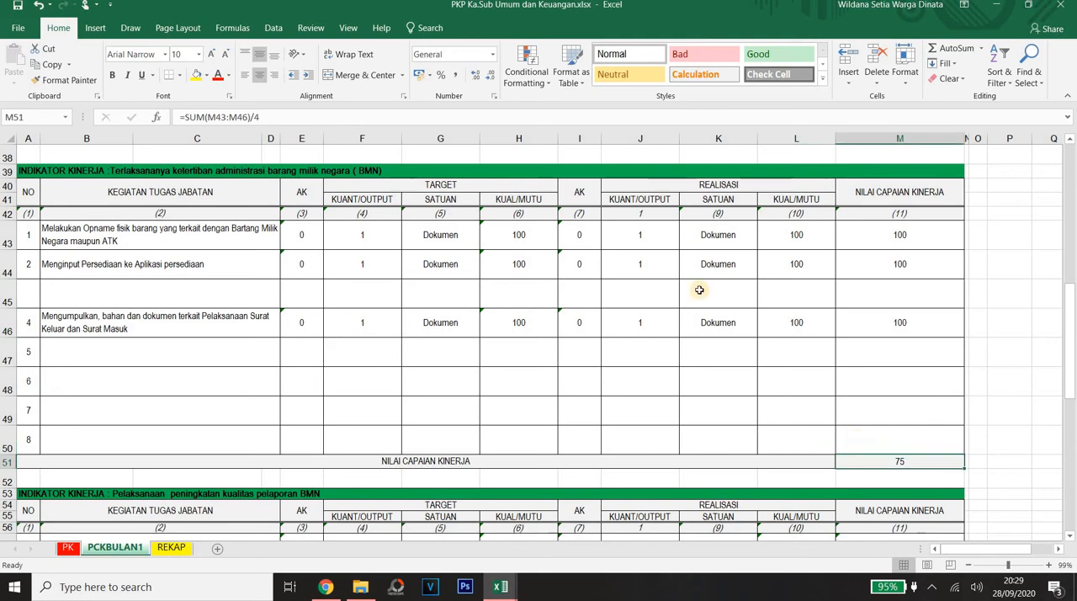
{"action": "left_click", "coordinate": [913, 291]}
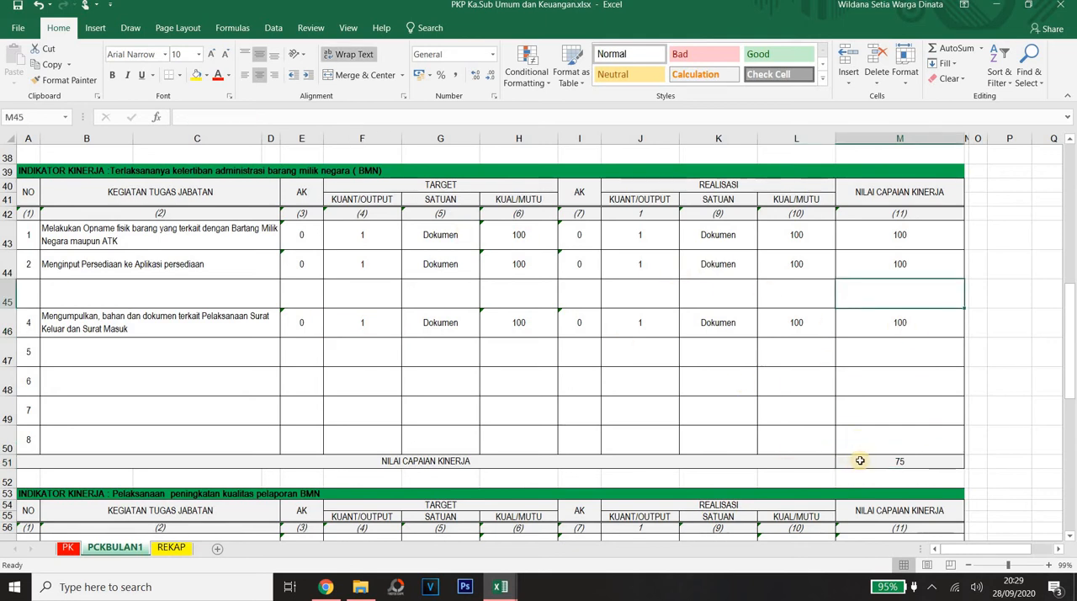
{"action": "key", "text": "Down"}
{"action": "key", "text": "Down"}
{"action": "key", "text": "Down"}
{"action": "key", "text": "Down"}
{"action": "key", "text": "Down"}
{"action": "key", "text": "Down"}
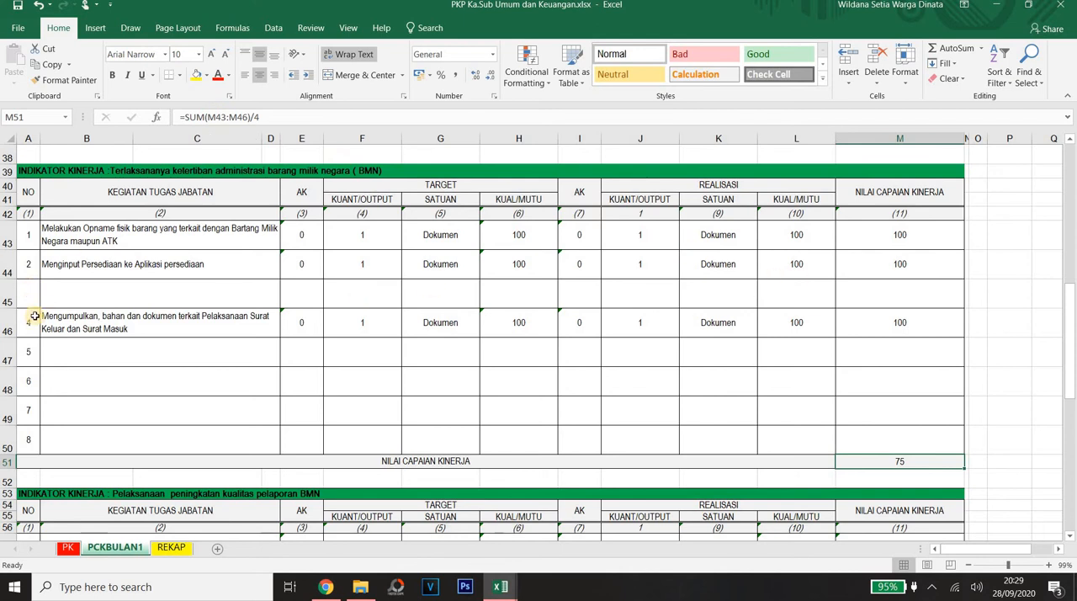
Step: Move the whole entry of the incoming and outgoing letters task from row 46 up into the empty row 45
{"action": "left_click_drag", "start_coordinate": [35, 316], "coordinate": [899, 329]}
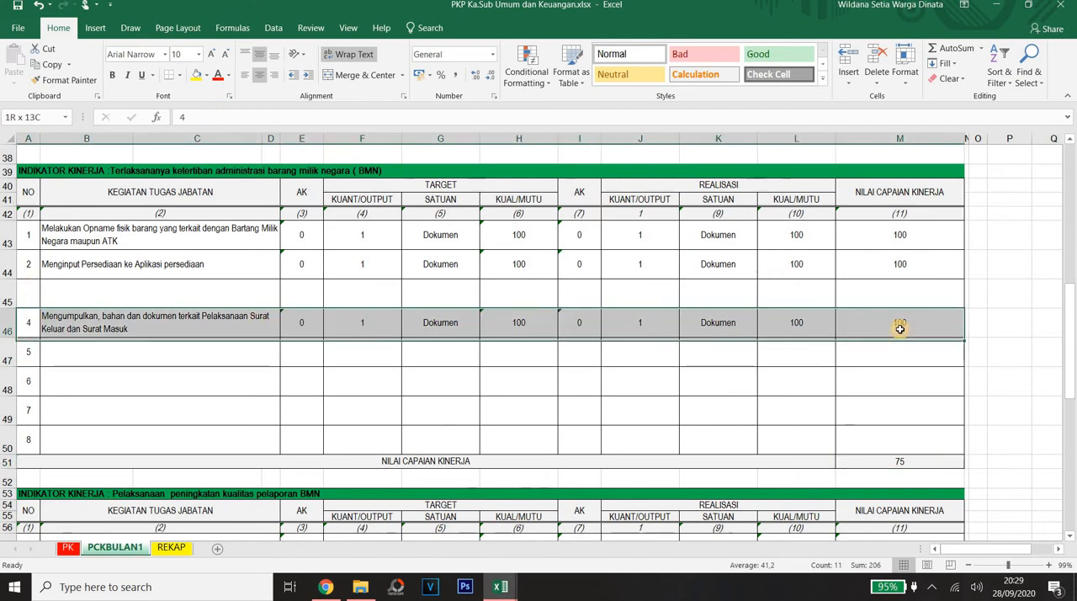
{"action": "key", "text": "ctrl+c"}
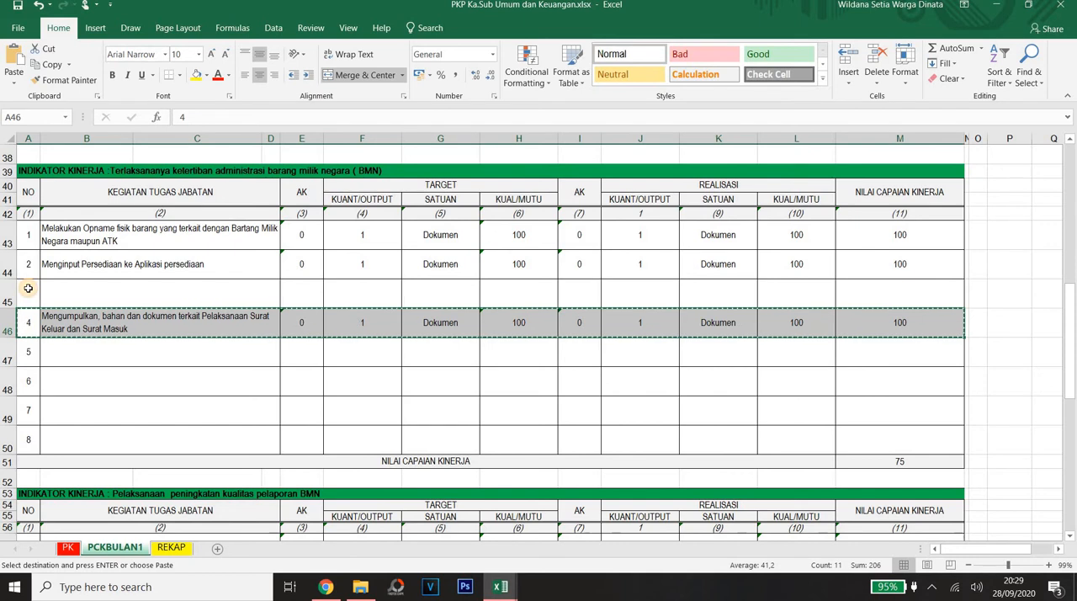
{"action": "left_click", "coordinate": [27, 288]}
{"action": "key", "text": "ctrl+v"}
{"action": "key", "text": "Return"}
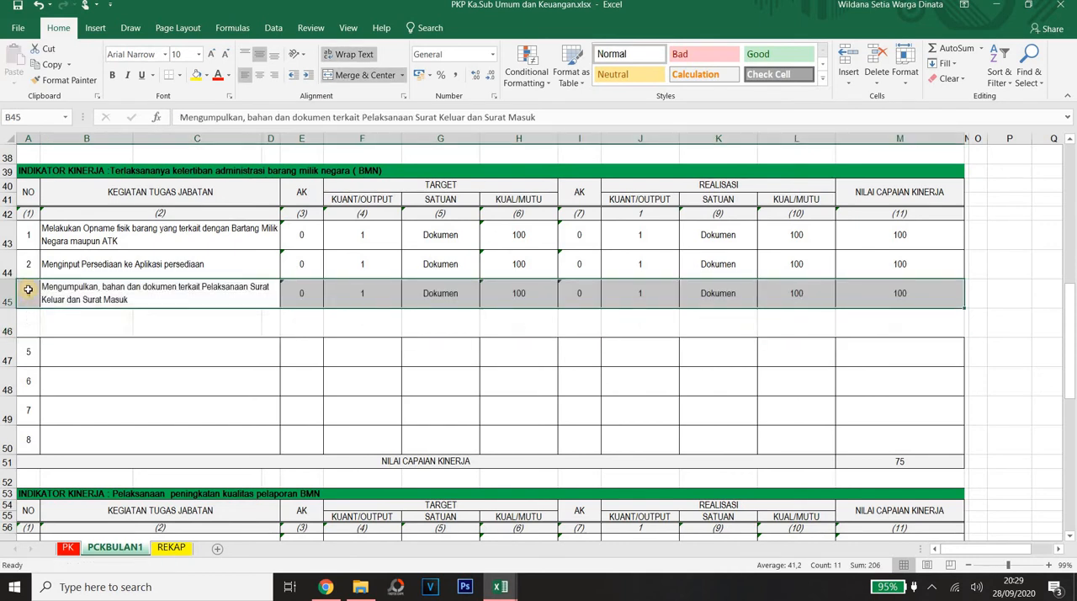
{"action": "left_click", "coordinate": [48, 332]}
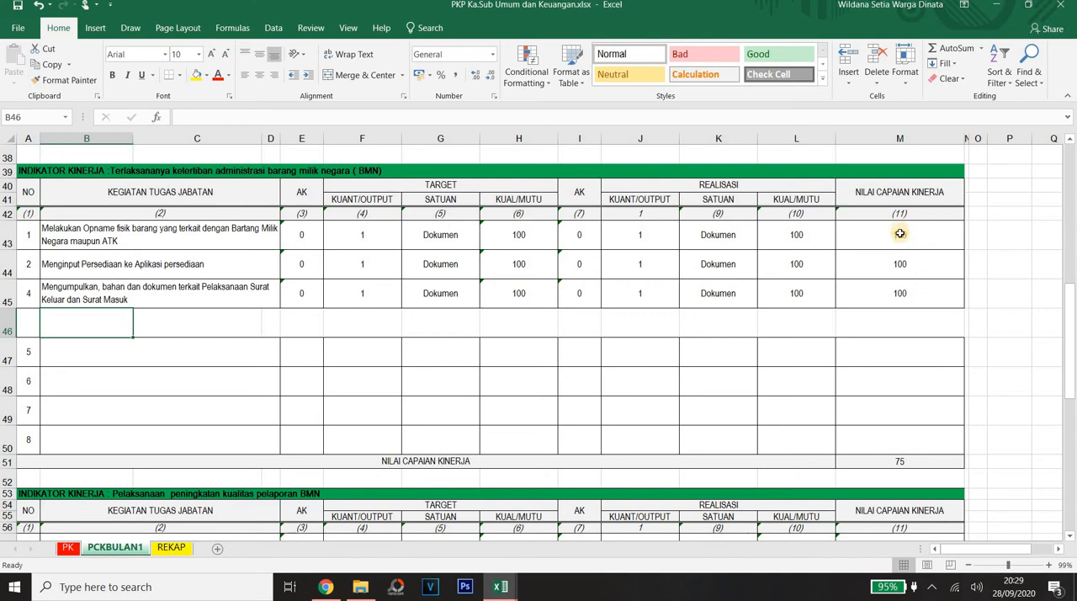
Step: Change the BMN table's NILAI CAPAIAN KINERJA formula in M51 to =SUM(M43:M45)/3
{"action": "left_click_drag", "start_coordinate": [900, 234], "coordinate": [900, 292]}
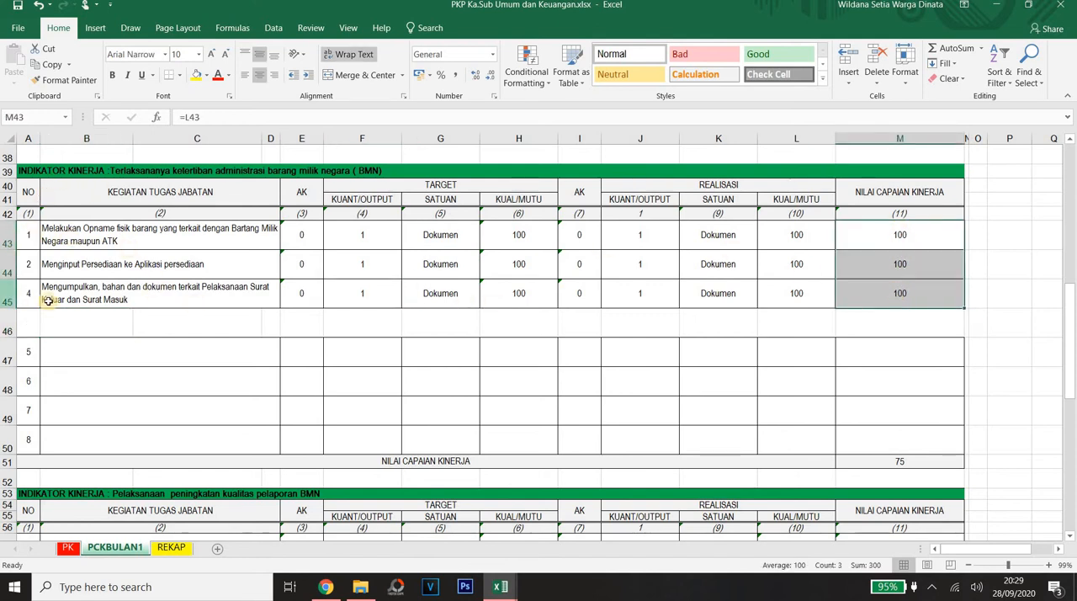
{"action": "left_click", "coordinate": [895, 461]}
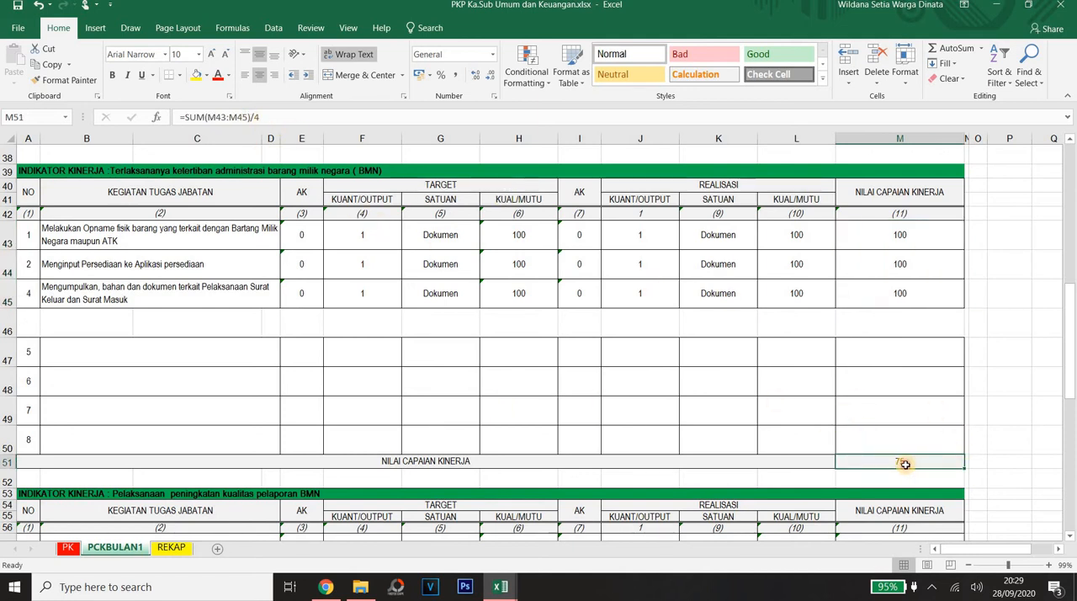
{"action": "left_click", "coordinate": [249, 117]}
{"action": "key", "text": "BackSpace"}
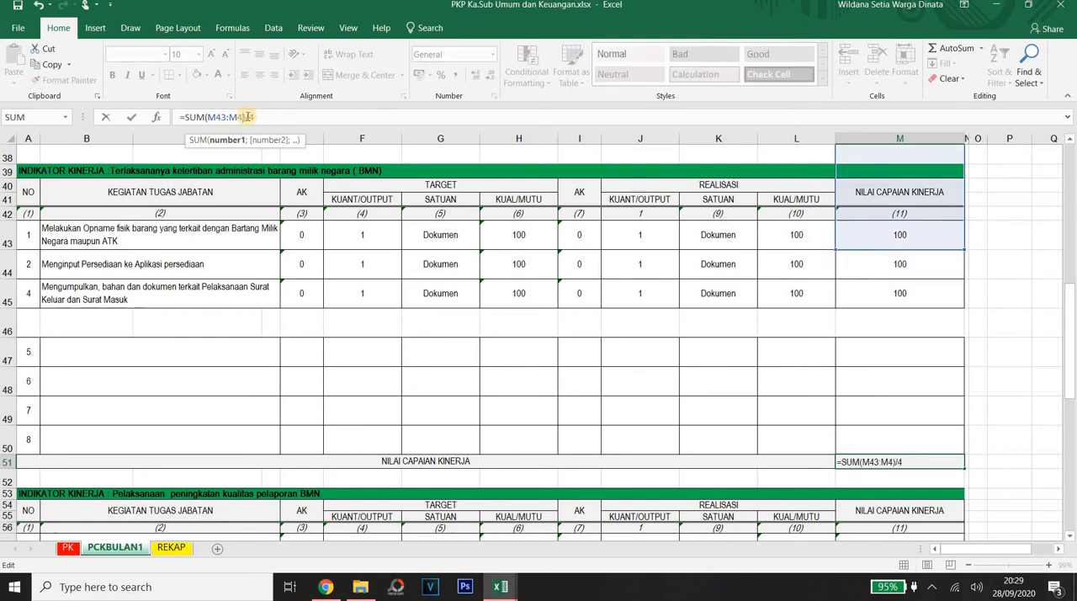
{"action": "key", "text": "BackSpace"}
{"action": "key", "text": "BackSpace"}
{"action": "key", "text": "BackSpace"}
{"action": "key", "text": "BackSpace"}
{"action": "key", "text": "BackSpace"}
{"action": "key", "text": "BackSpace"}
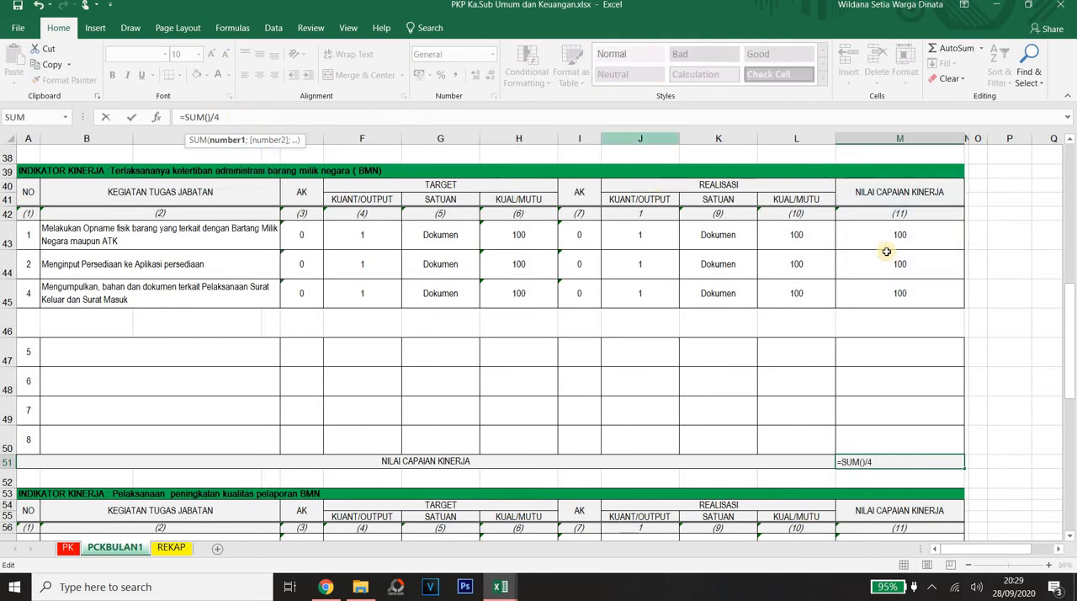
{"action": "left_click_drag", "start_coordinate": [897, 234], "coordinate": [897, 293]}
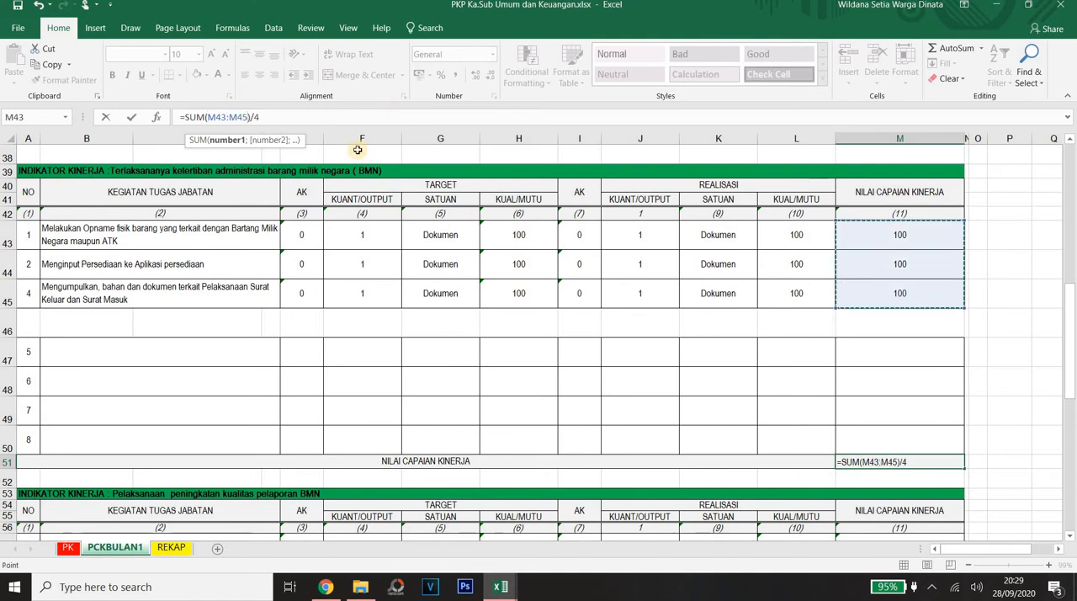
{"action": "left_click", "coordinate": [263, 117]}
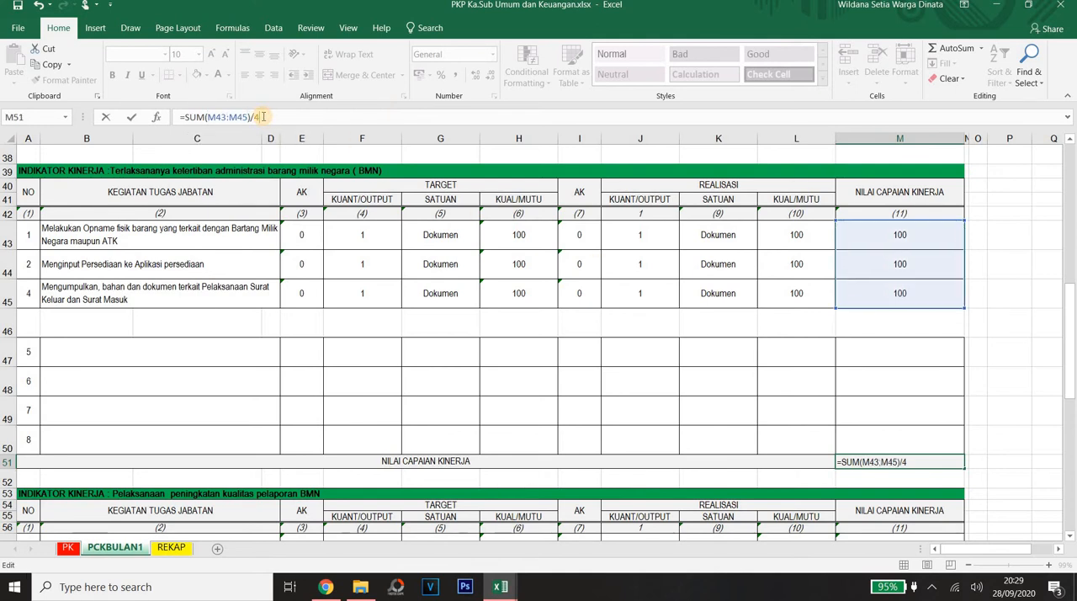
{"action": "type", "text": "3"}
{"action": "key", "text": "Return"}
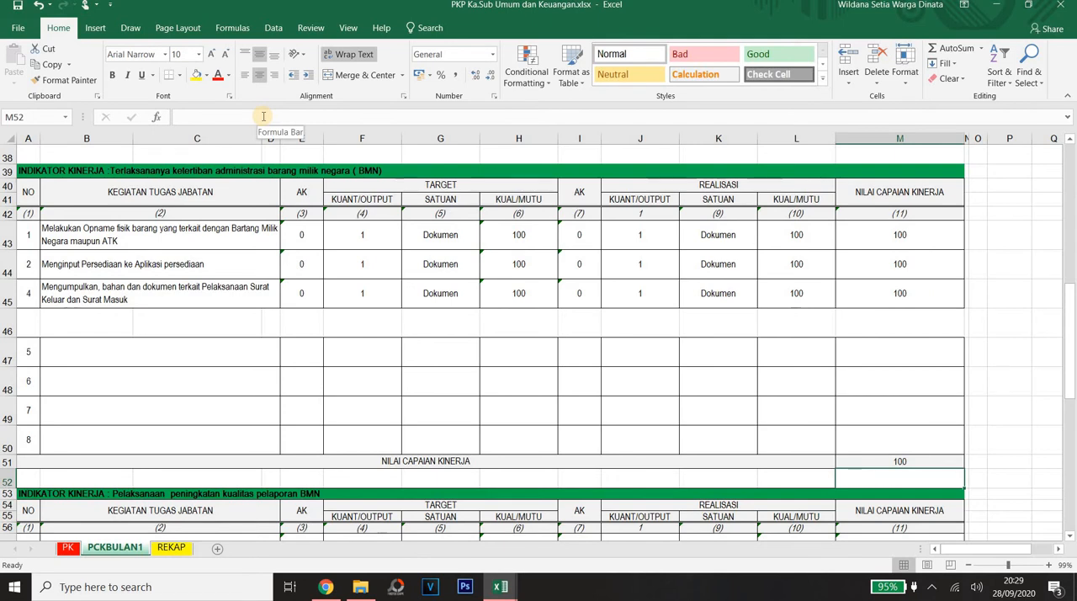
Step: Review the target quantities of the remaining BMN tasks and the vacated row 46
{"action": "left_click", "coordinate": [373, 292]}
{"action": "left_click", "coordinate": [377, 268]}
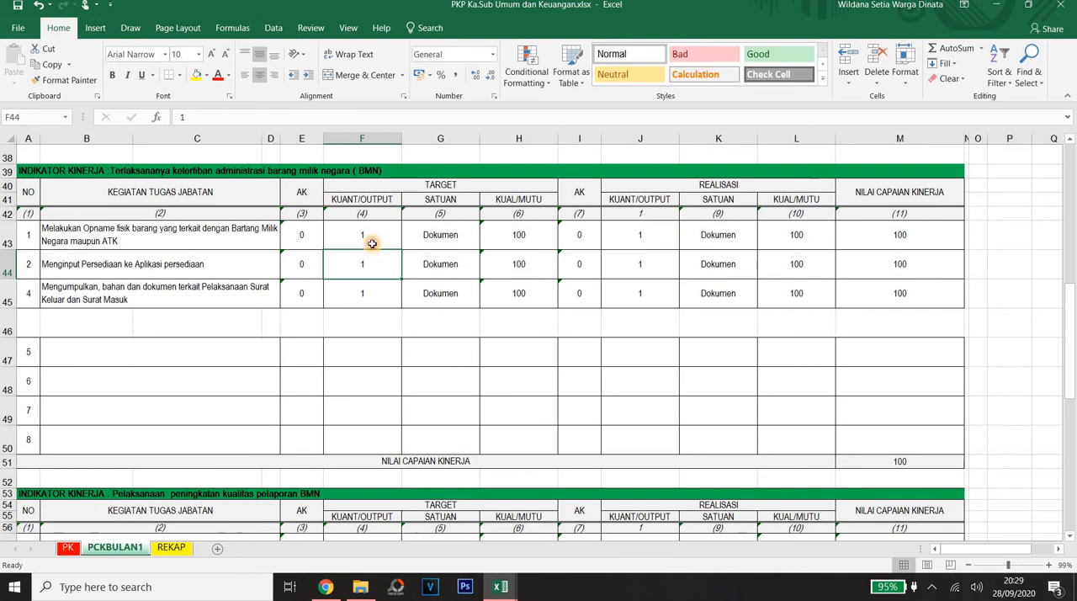
{"action": "left_click", "coordinate": [139, 318]}
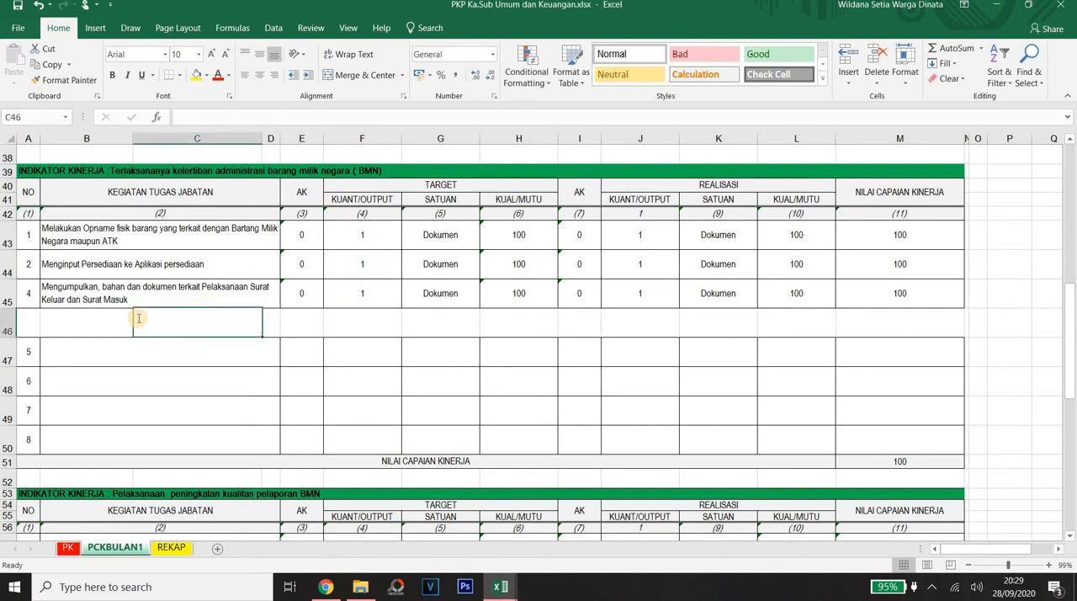
{"action": "left_click", "coordinate": [86, 320]}
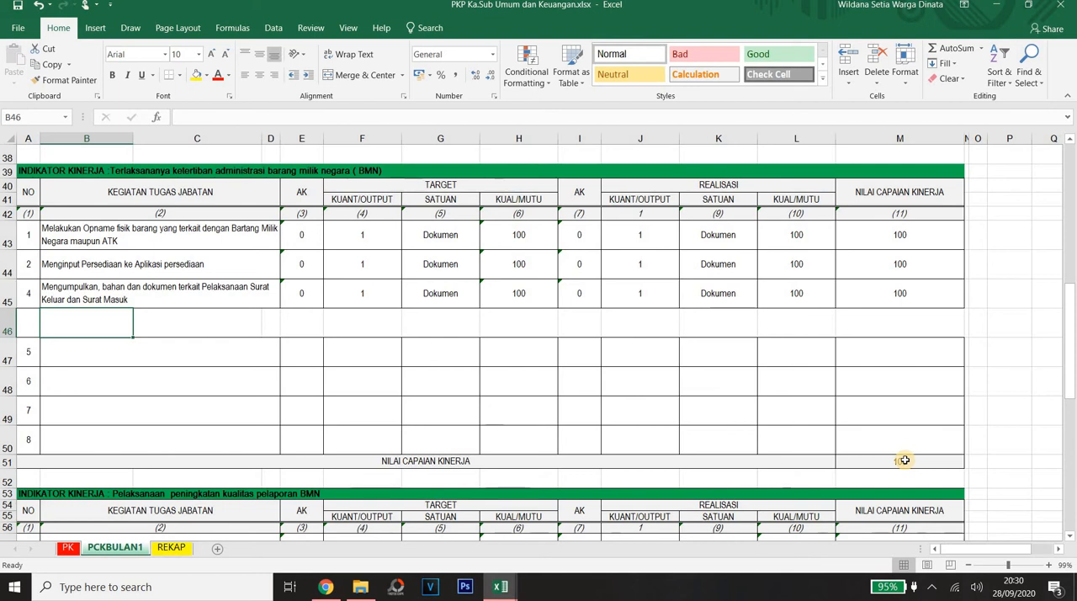
Step: Examine the September 2020 recapitulation, its overall result formula in M69 and the listed performance indicators
{"action": "mouse_move", "coordinate": [1072, 318]}
{"action": "left_mouse_down"}
{"action": "mouse_move", "coordinate": [1073, 363]}
{"action": "mouse_move", "coordinate": [1072, 333]}
{"action": "left_mouse_up"}
{"action": "scroll", "coordinate": [971, 373], "scroll_direction": "down", "scroll_amount": 4}
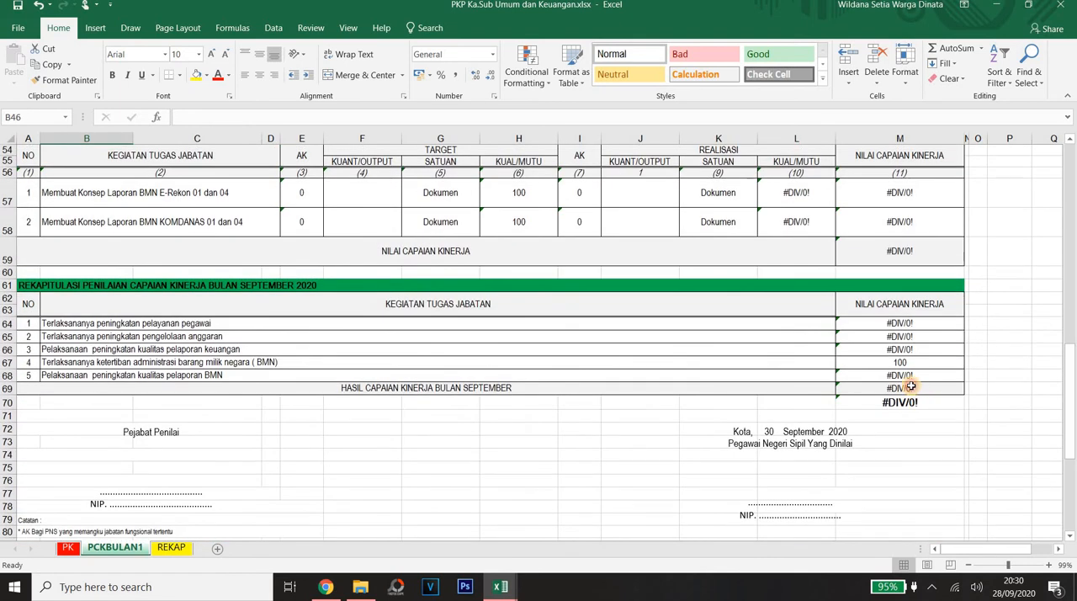
{"action": "left_click", "coordinate": [912, 390]}
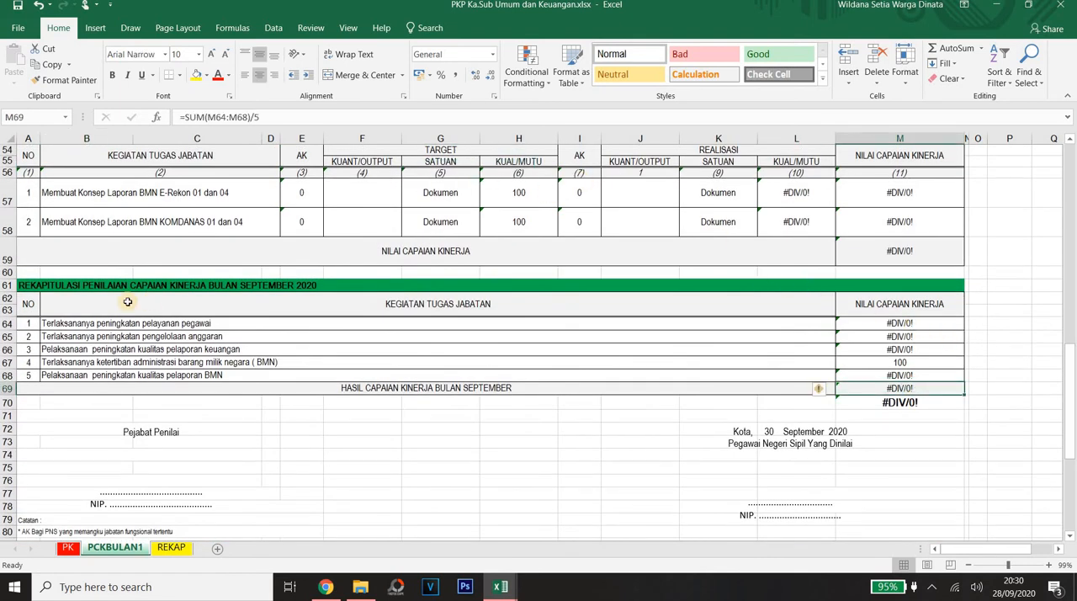
{"action": "left_click_drag", "start_coordinate": [84, 323], "coordinate": [76, 378]}
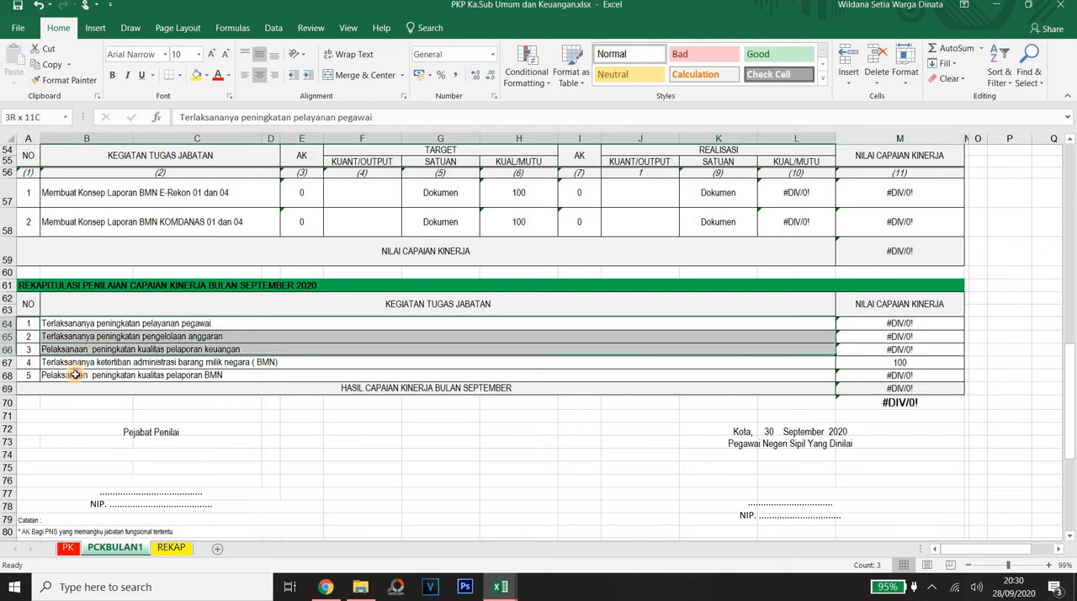
{"action": "left_click_drag", "start_coordinate": [108, 323], "coordinate": [170, 364]}
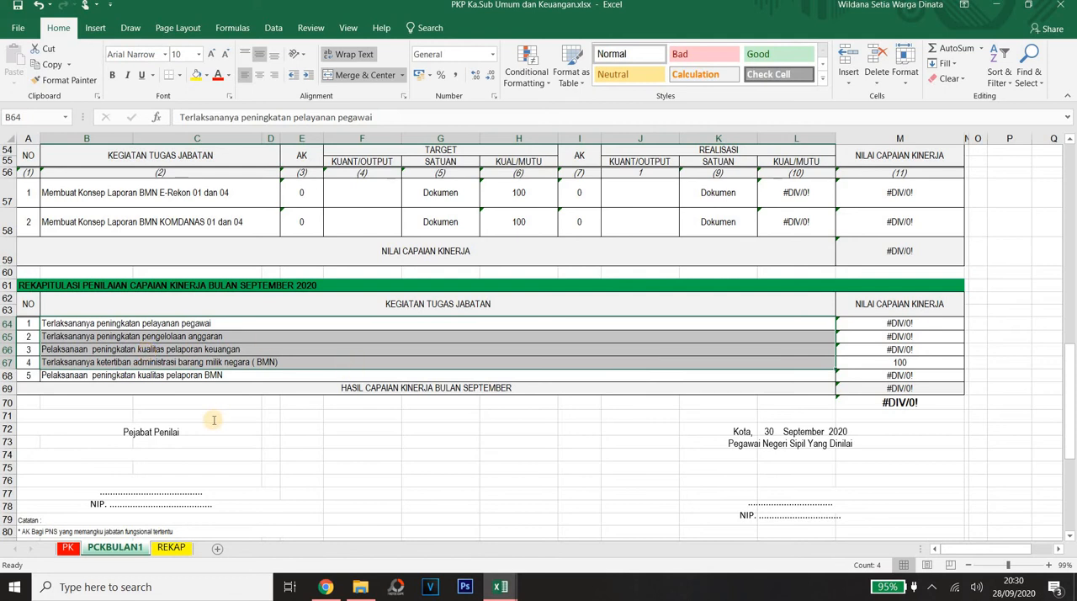
Step: Switch to the PKP Panitera Pengganti.xlsx workbook and check the employee's name field
{"action": "left_click", "coordinate": [499, 592]}
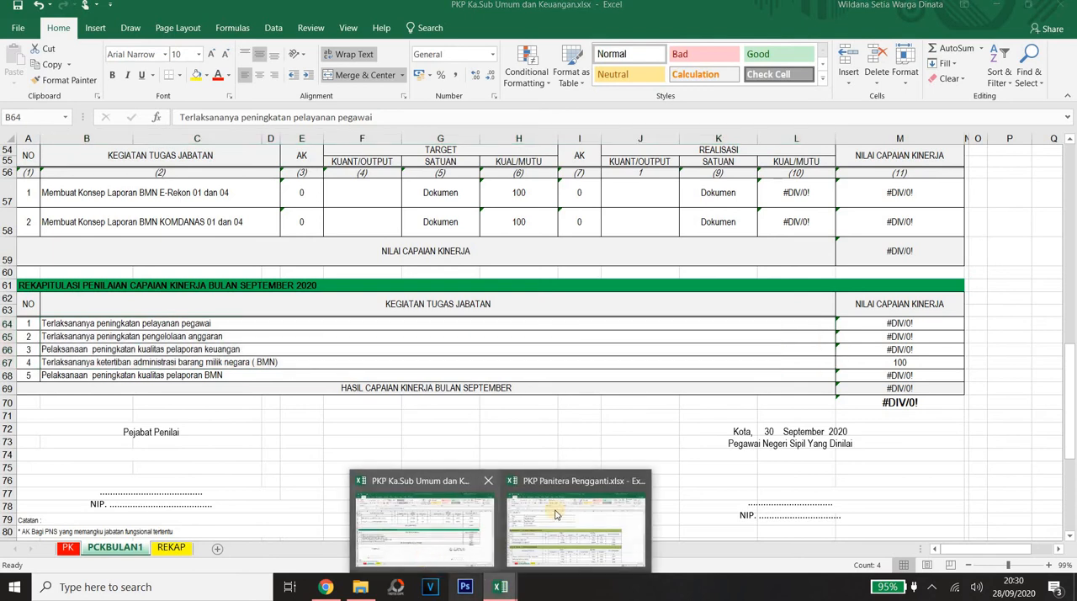
{"action": "left_click", "coordinate": [575, 515]}
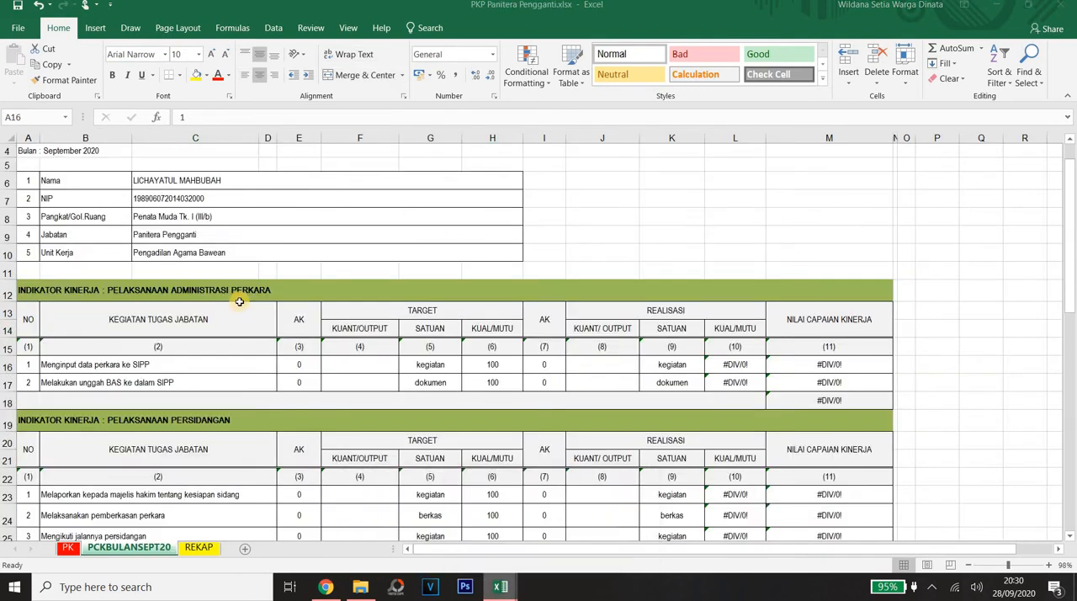
{"action": "left_click", "coordinate": [219, 179]}
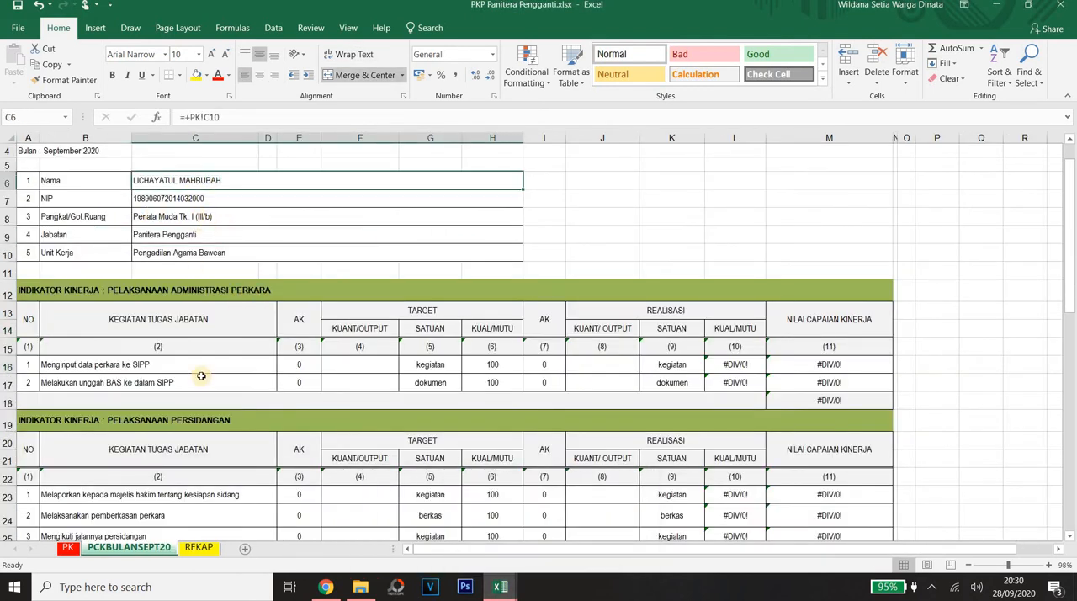
Step: Check the activity target and its two performance indicators on the PK sheet
{"action": "left_click", "coordinate": [71, 547]}
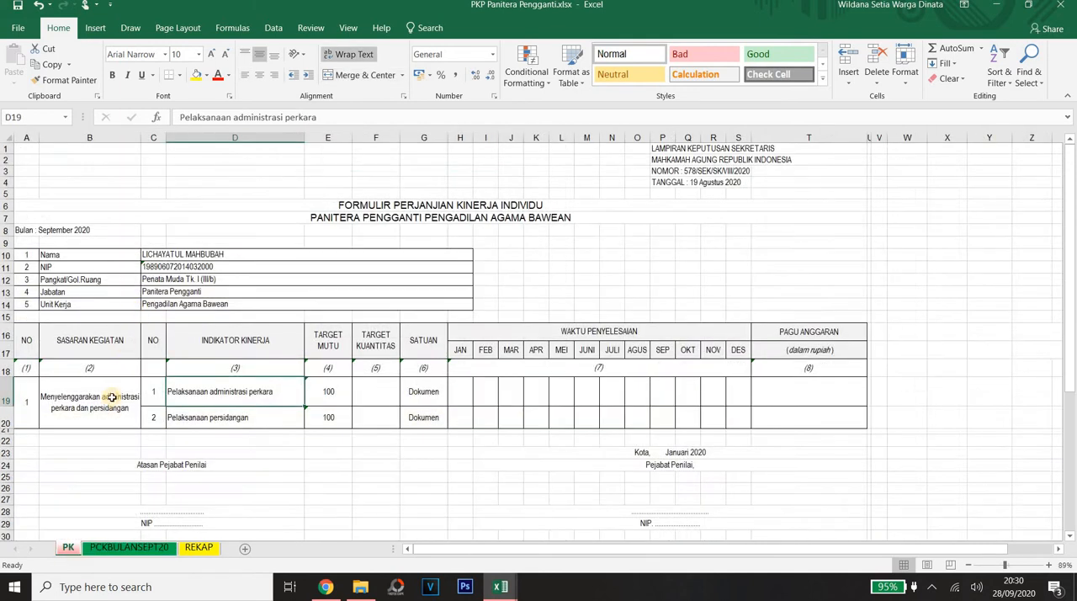
{"action": "left_click", "coordinate": [115, 399]}
{"action": "left_click", "coordinate": [220, 394]}
{"action": "key", "text": "Down"}
Step: Review the two case administration tasks on the PCKBULANSEPT20 sheet and the AK and target quantity cells in row 16
{"action": "left_click", "coordinate": [139, 547]}
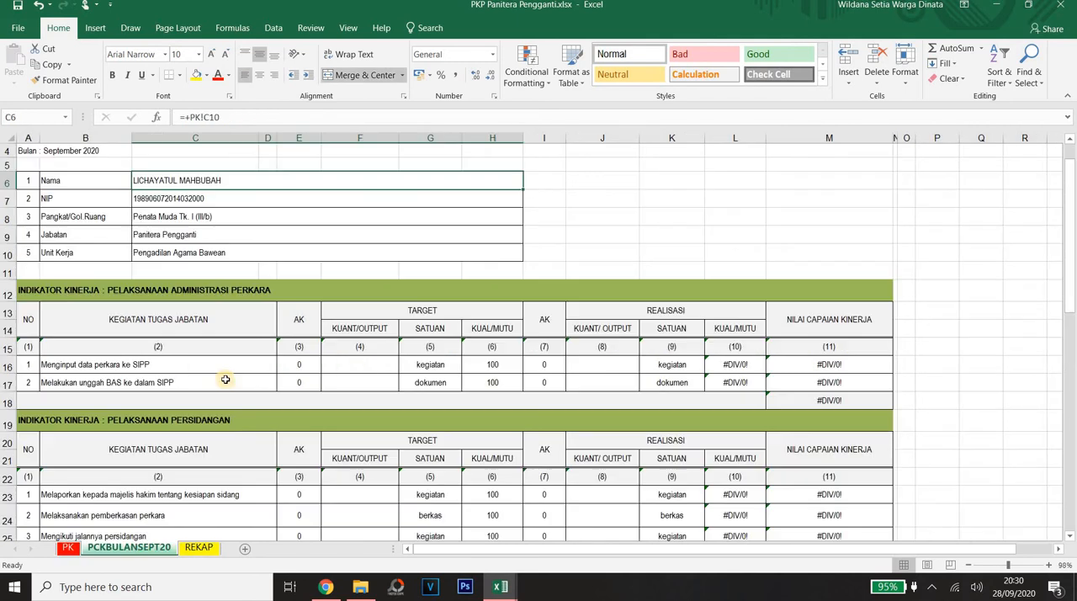
{"action": "left_click", "coordinate": [132, 370]}
{"action": "left_click", "coordinate": [126, 380]}
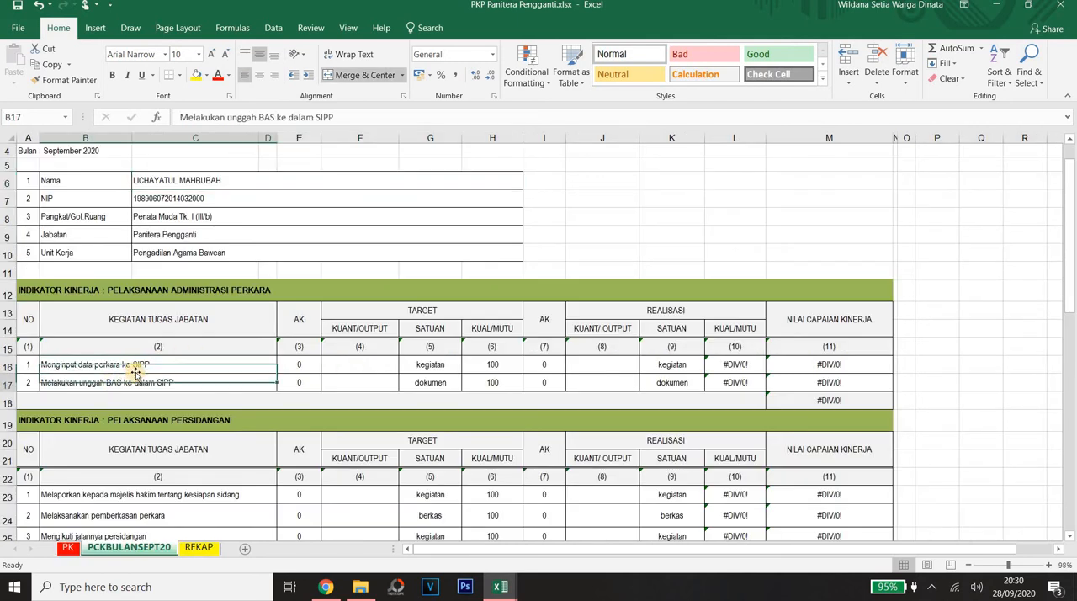
{"action": "left_click", "coordinate": [141, 368]}
{"action": "key", "text": "Right"}
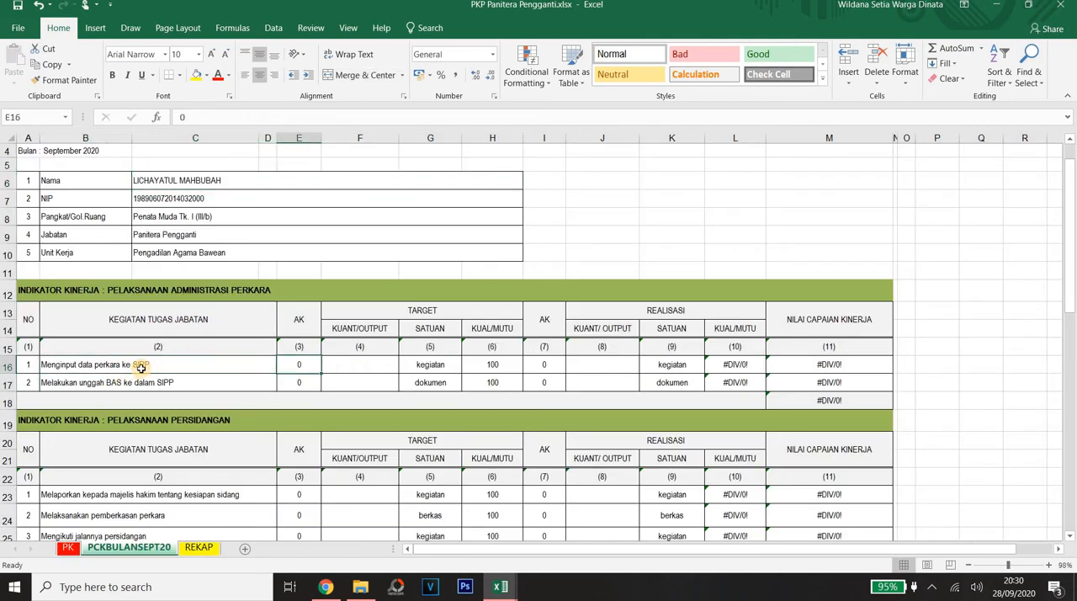
{"action": "key", "text": "Right"}
{"action": "key", "text": "Left"}
{"action": "key", "text": "Left"}
{"action": "key", "text": "Right"}
{"action": "key", "text": "Right"}
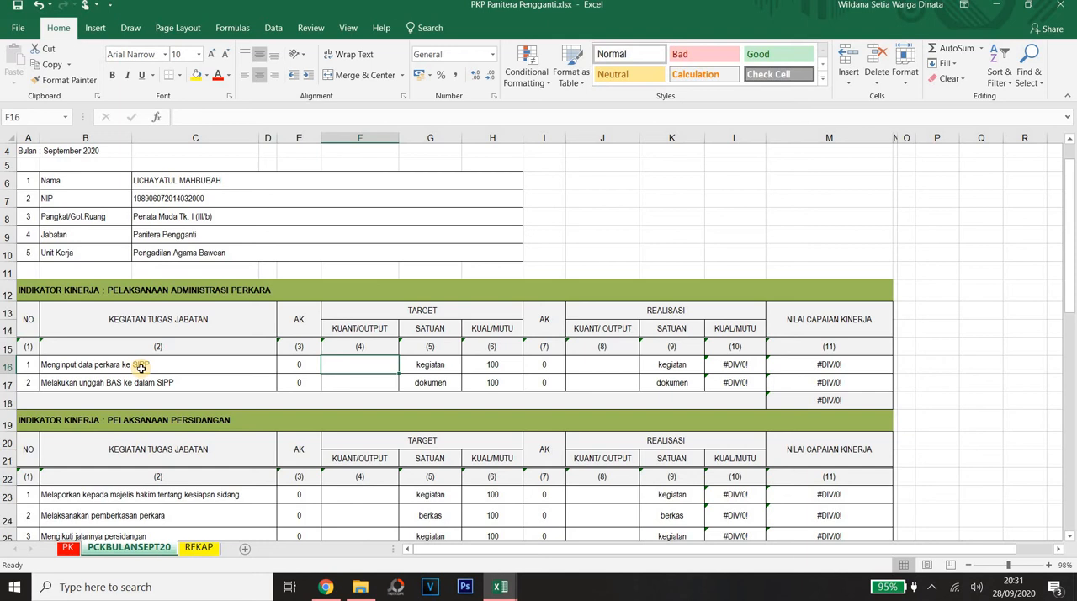
Step: Set the target quantity of the SIPP case data input task in row 16 to 4
{"action": "key", "text": "Right"}
{"action": "key", "text": "Left"}
{"action": "type", "text": "4"}
{"action": "key", "text": "Right"}
{"action": "key", "text": "Right"}
{"action": "key", "text": "Right"}
{"action": "key", "text": "Right"}
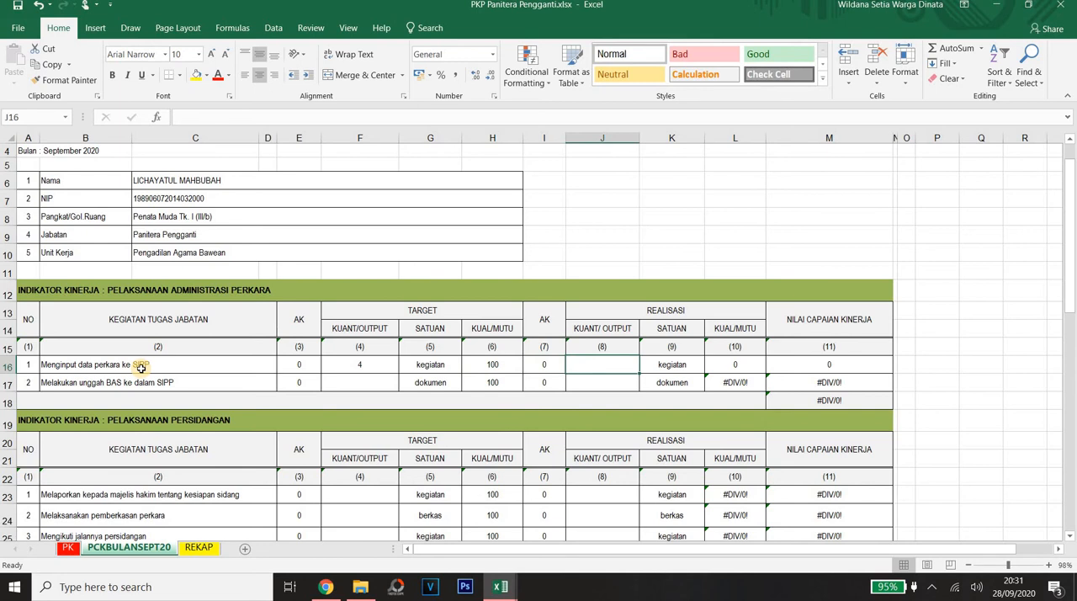
Step: Set the realised quantity of the SIPP case data input task in row 16 to 2
{"action": "type", "text": "2"}
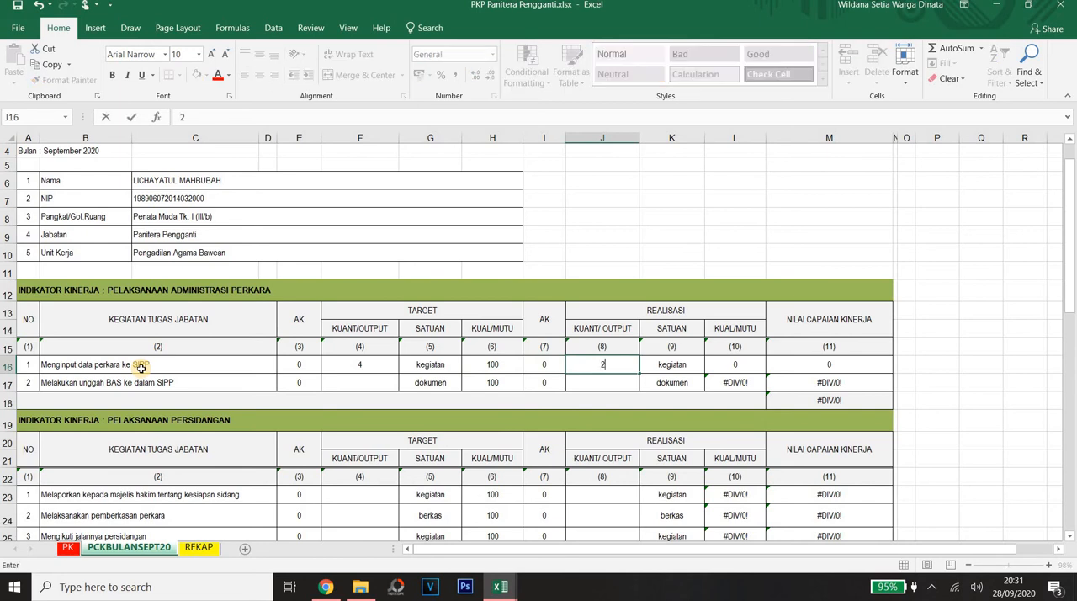
{"action": "key", "text": "Return"}
{"action": "key", "text": "Down"}
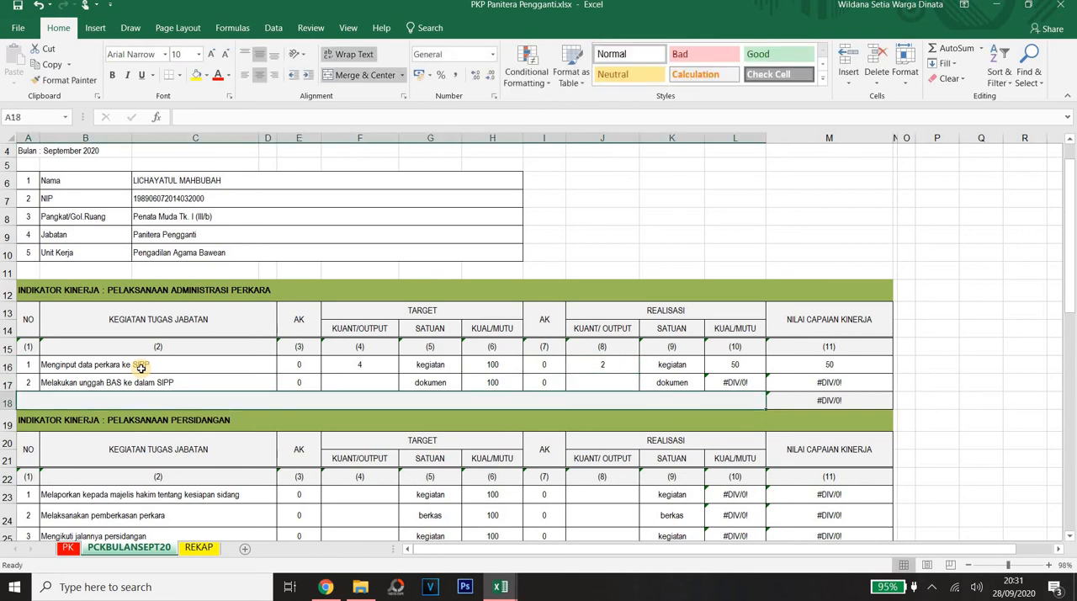
Step: Set the realised quantity of the SIPP case data input task in row 16 to 3
{"action": "key", "text": "Up"}
{"action": "key", "text": "Up"}
{"action": "type", "text": "3"}
{"action": "key", "text": "Tab"}
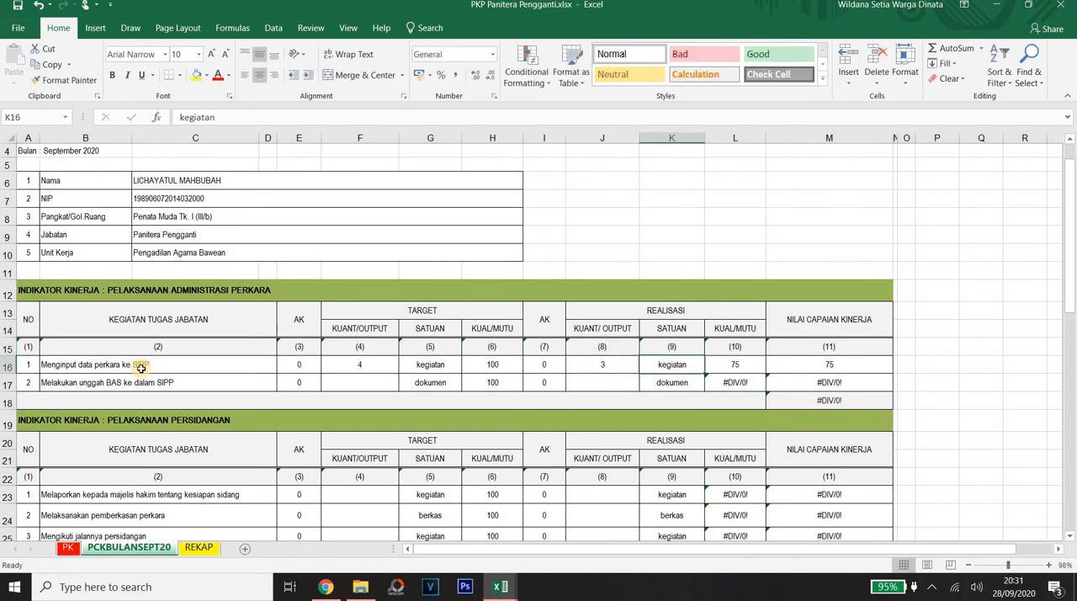
Step: Compare the target quantity of the SIPP case data input task in row 16 with its realised quantity
{"action": "key", "text": "Left"}
{"action": "key", "text": "Left"}
{"action": "key", "text": "Left"}
{"action": "key", "text": "Left"}
{"action": "key", "text": "Left"}
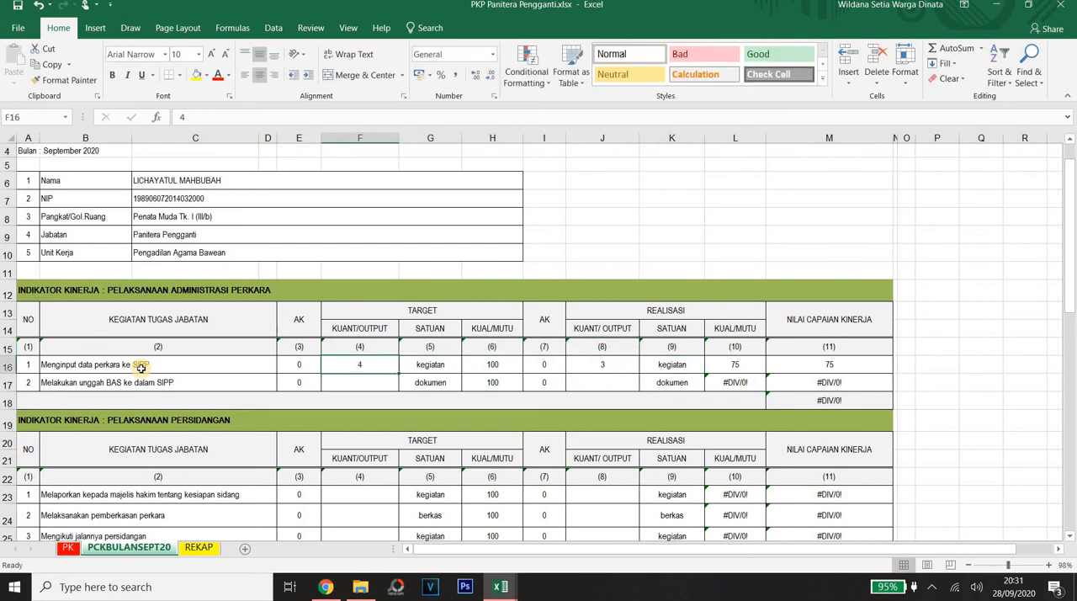
{"action": "key", "text": "Right"}
{"action": "key", "text": "Right"}
{"action": "key", "text": "Left"}
{"action": "key", "text": "Left"}
{"action": "key", "text": "Right"}
{"action": "key", "text": "Right"}
{"action": "key", "text": "Right"}
{"action": "key", "text": "Right"}
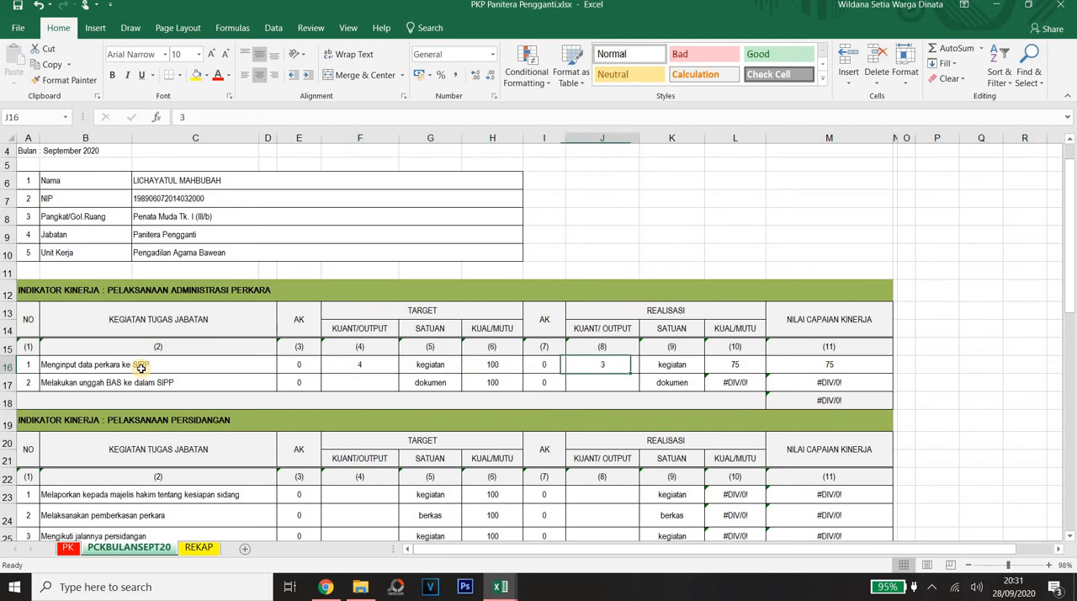
Step: Set the realised quantity of the SIPP case data input task in row 16 to 6
{"action": "key", "text": "Left"}
{"action": "key", "text": "Left"}
{"action": "key", "text": "Left"}
{"action": "key", "text": "Left"}
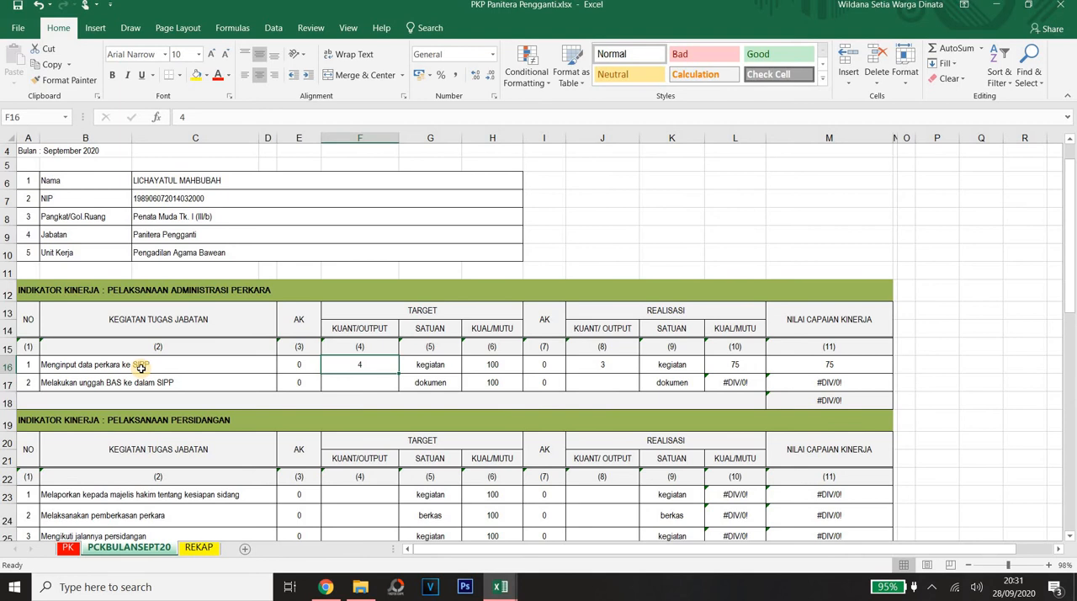
{"action": "key", "text": "Right"}
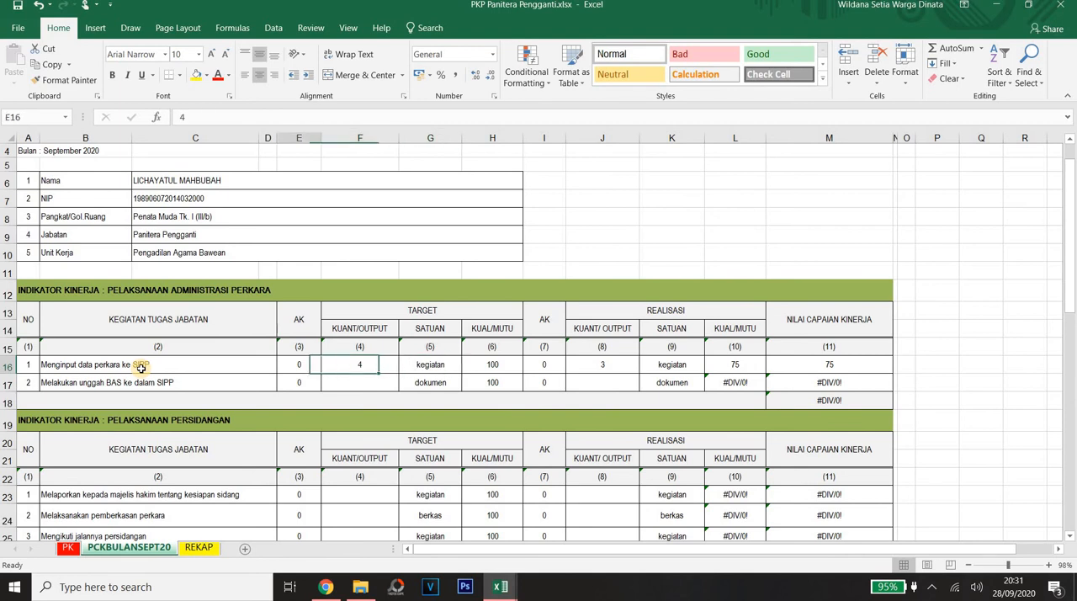
{"action": "key", "text": "Right"}
{"action": "key", "text": "Right"}
{"action": "key", "text": "Right"}
{"action": "type", "text": "6"}
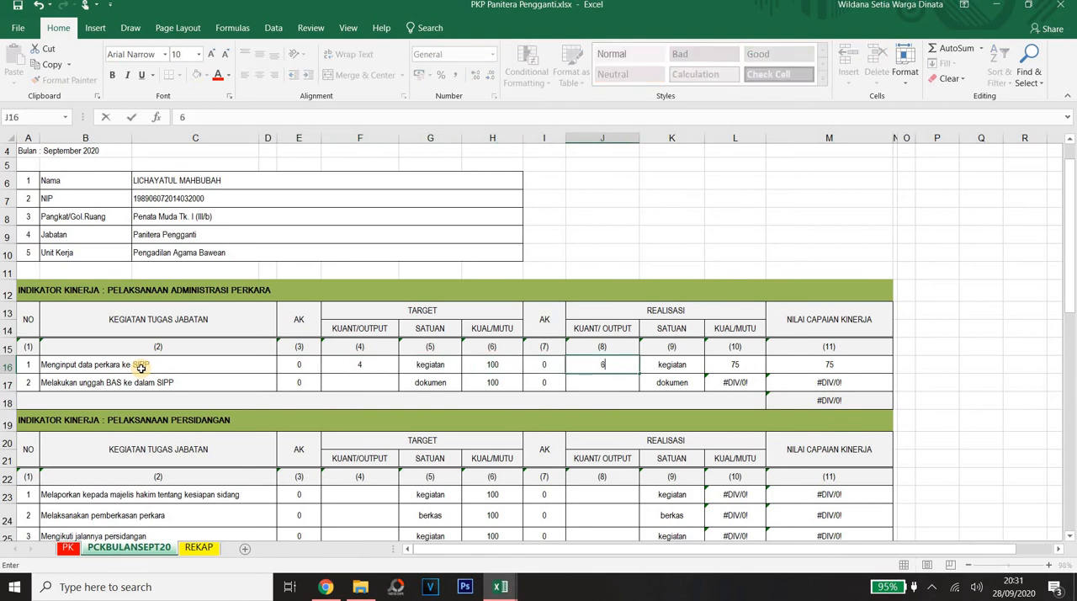
{"action": "key", "text": "Return"}
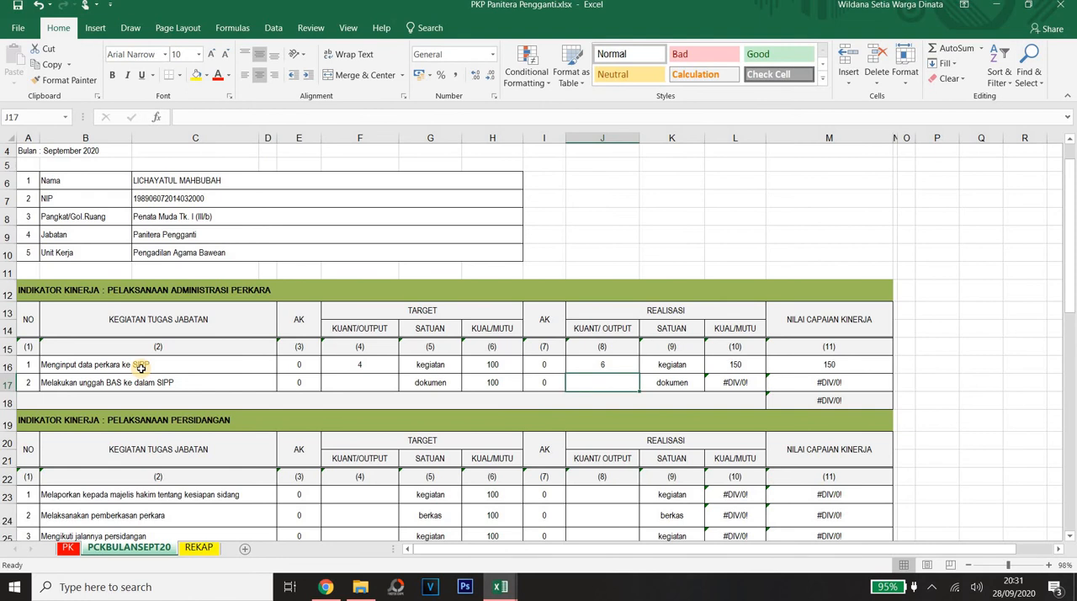
Step: Examine the realised quality formula of the SIPP case data input task in row 16 and its target quantity
{"action": "key", "text": "Up"}
{"action": "key", "text": "Right"}
{"action": "key", "text": "Right"}
{"action": "key", "text": "Right"}
{"action": "key", "text": "Left"}
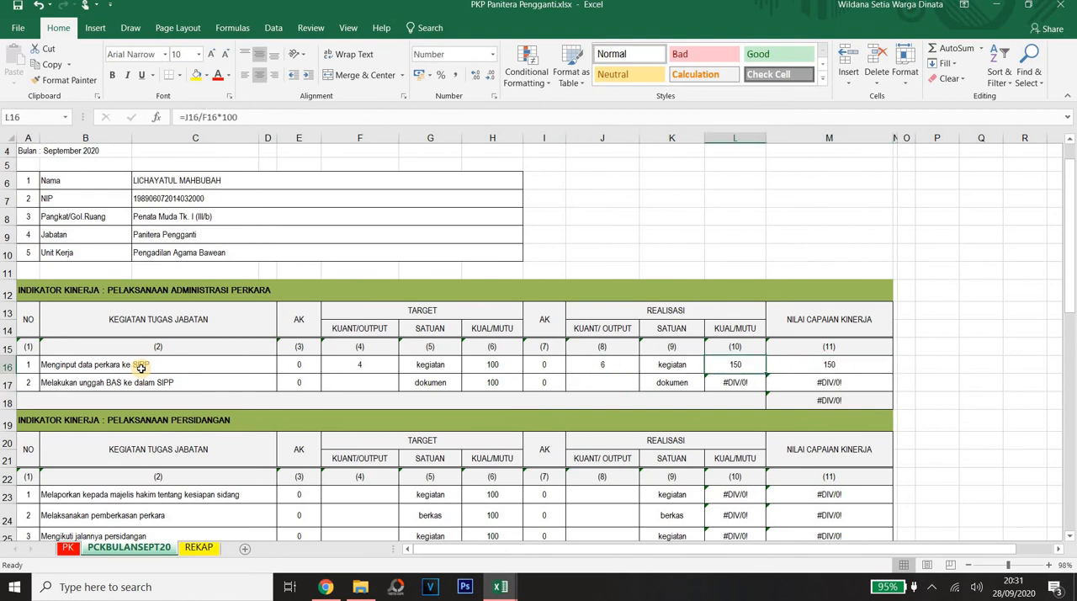
{"action": "key", "text": "Left"}
{"action": "key", "text": "Left"}
{"action": "key", "text": "Left"}
{"action": "key", "text": "Left"}
{"action": "key", "text": "Left"}
{"action": "key", "text": "Left"}
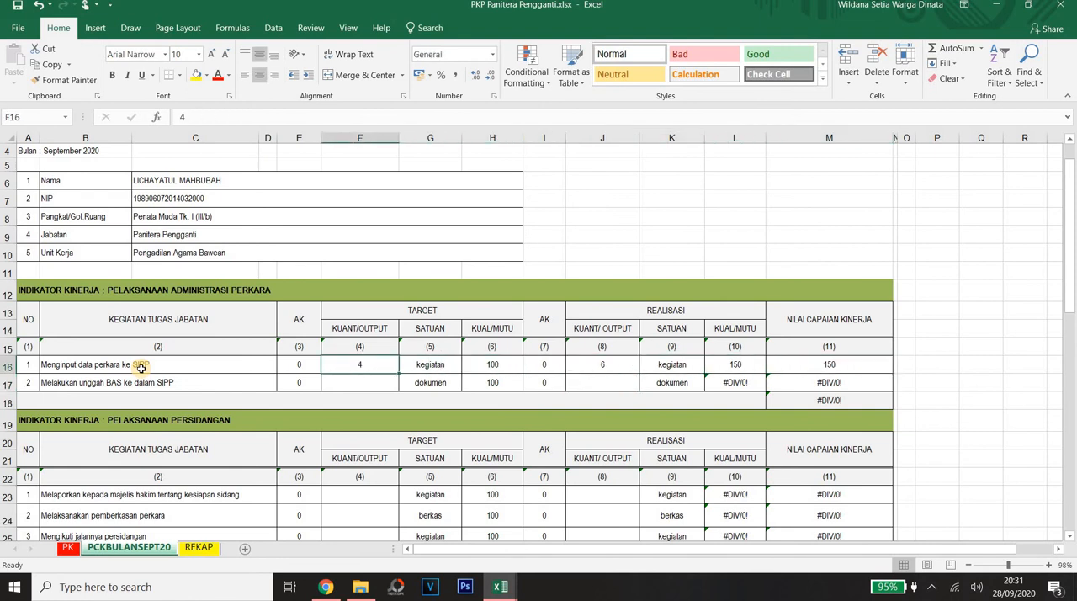
Step: Set the target quantity of the task of uploading BAS to SIPP in row 17 to 15
{"action": "key", "text": "Down"}
{"action": "key", "text": "Left"}
{"action": "key", "text": "Left"}
{"action": "key", "text": "Left"}
{"action": "key", "text": "Right"}
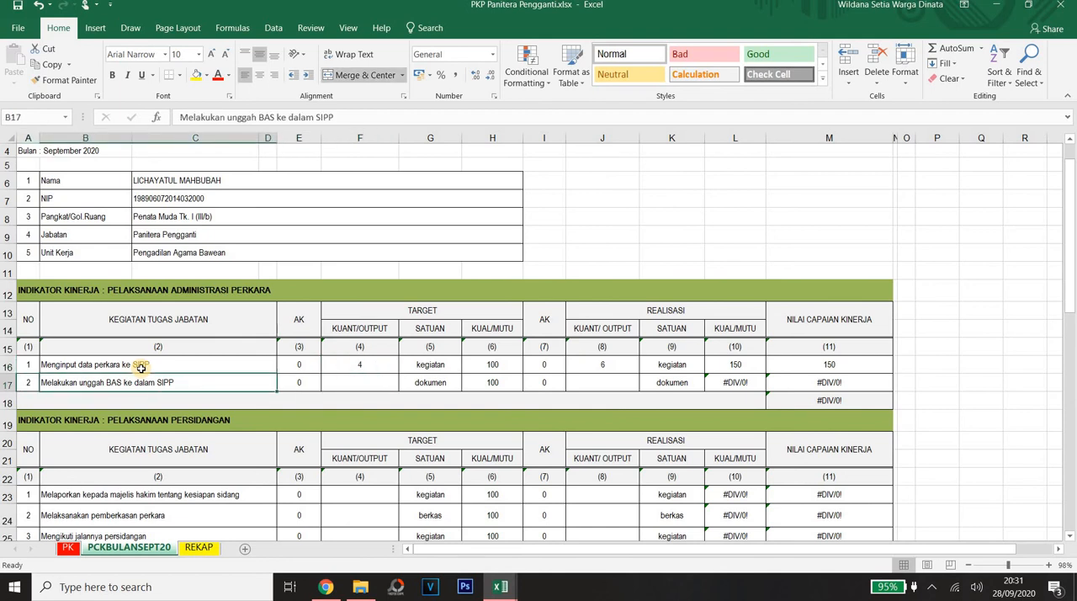
{"action": "key", "text": "Right"}
{"action": "key", "text": "Right"}
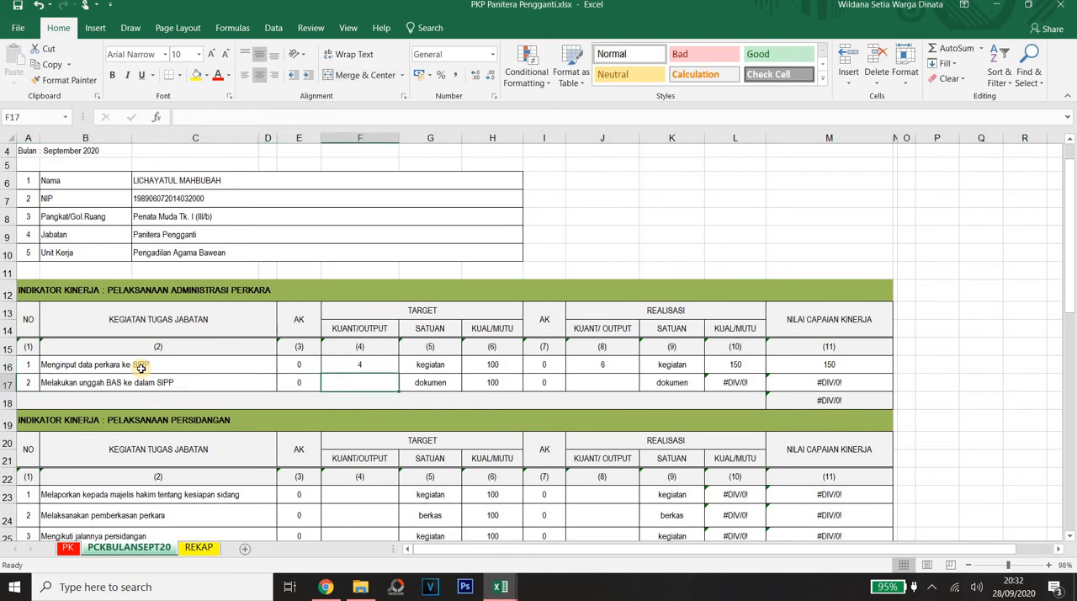
{"action": "key", "text": "Left"}
{"action": "key", "text": "Left"}
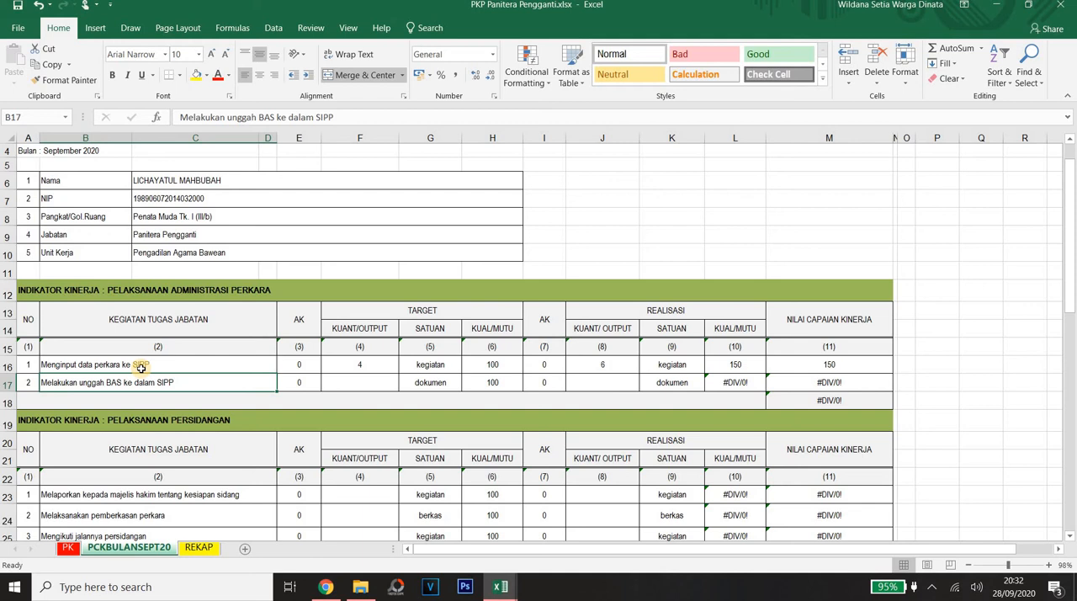
{"action": "key", "text": "Right"}
{"action": "key", "text": "Right"}
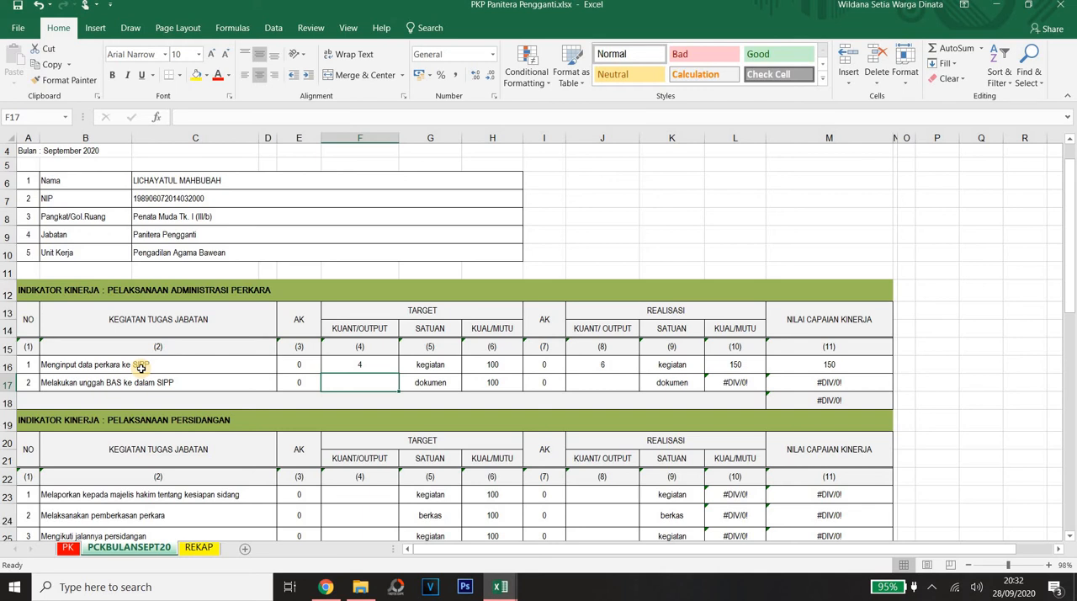
{"action": "type", "text": "15"}
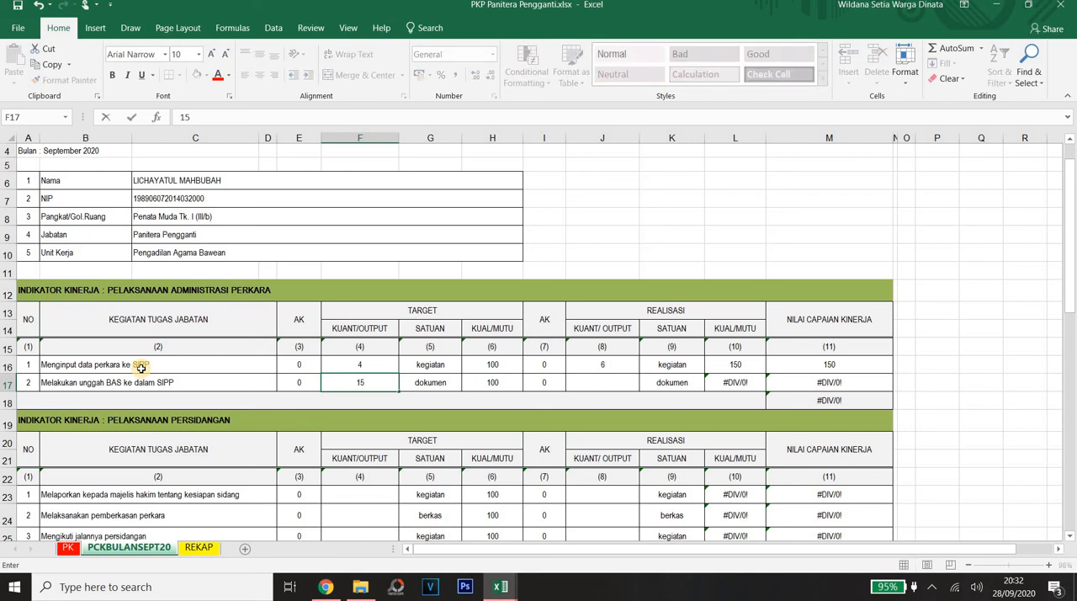
{"action": "key", "text": "Return"}
Step: Set the realised quantity of the task of uploading BAS to SIPP in row 17 to 18
{"action": "key", "text": "Up"}
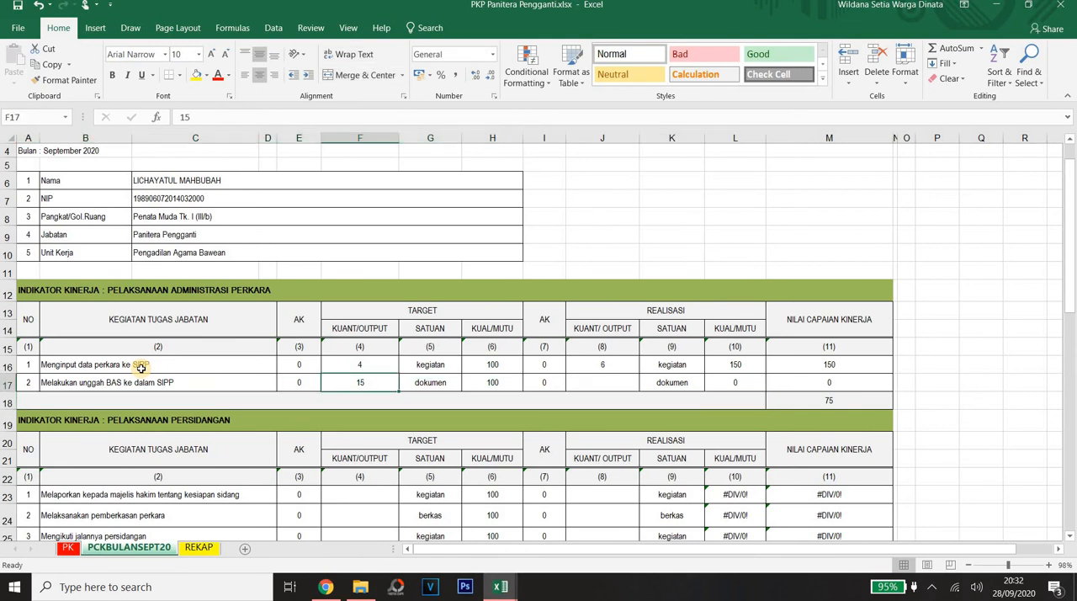
{"action": "key", "text": "Right"}
{"action": "key", "text": "Right"}
{"action": "key", "text": "Right"}
{"action": "key", "text": "Right"}
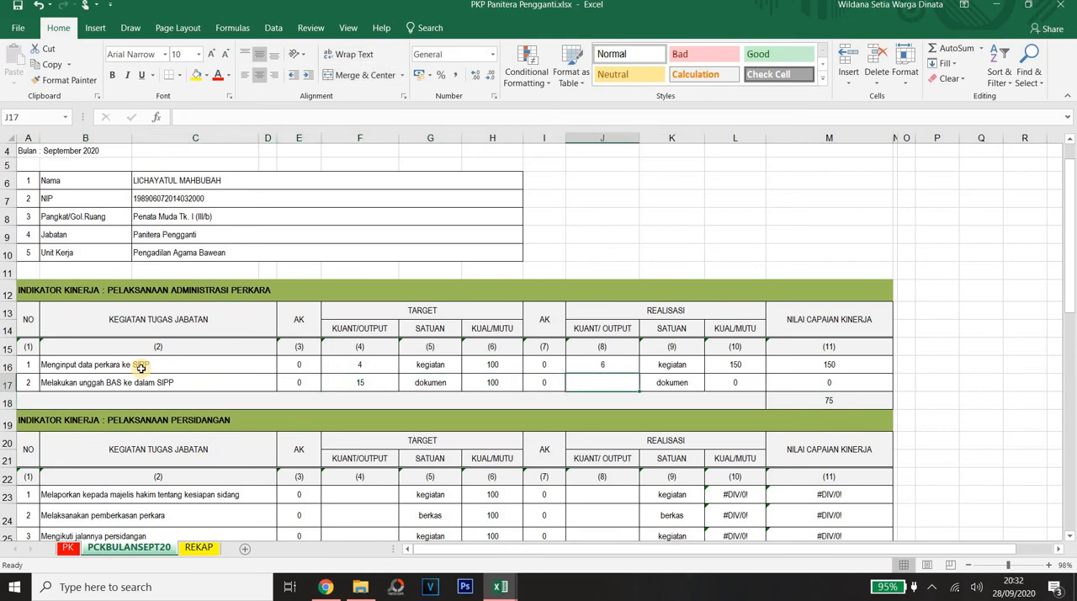
{"action": "type", "text": "18"}
{"action": "key", "text": "Return"}
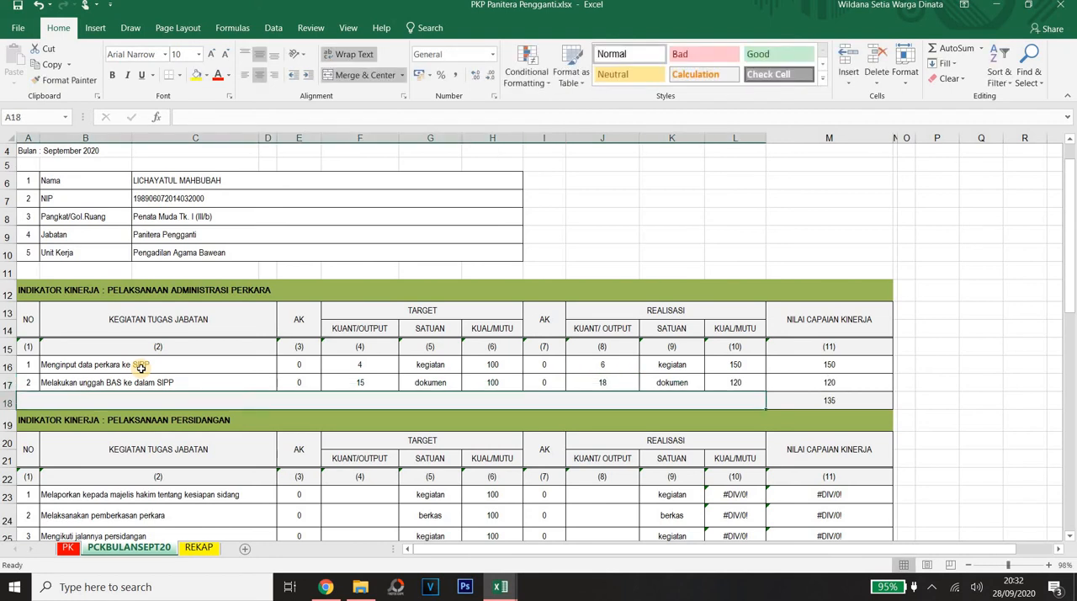
Step: Go to the target quantity of the first task under PELAKSANAAN PERSIDANGAN in row 23
{"action": "key", "text": "Up"}
{"action": "key", "text": "Up"}
{"action": "key", "text": "Down"}
{"action": "key", "text": "Down"}
{"action": "key", "text": "Down"}
{"action": "key", "text": "Down"}
{"action": "key", "text": "Down"}
{"action": "key", "text": "Down"}
{"action": "key", "text": "Down"}
{"action": "key", "text": "Down"}
{"action": "key", "text": "Down"}
{"action": "key", "text": "Down"}
{"action": "key", "text": "Down"}
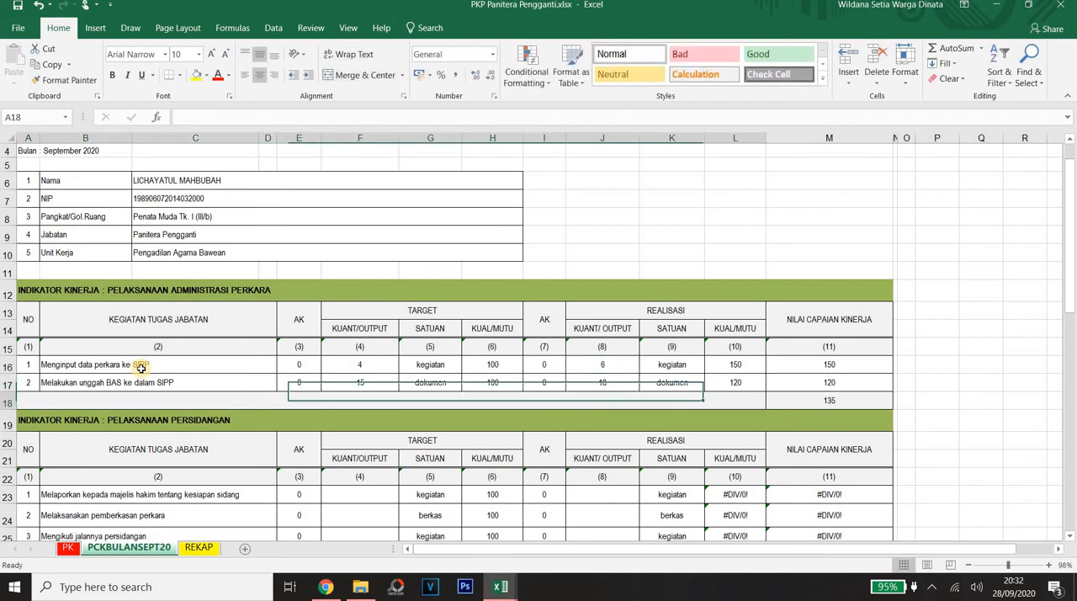
{"action": "key", "text": "Left"}
{"action": "key", "text": "Left"}
{"action": "key", "text": "Left"}
{"action": "key", "text": "Left"}
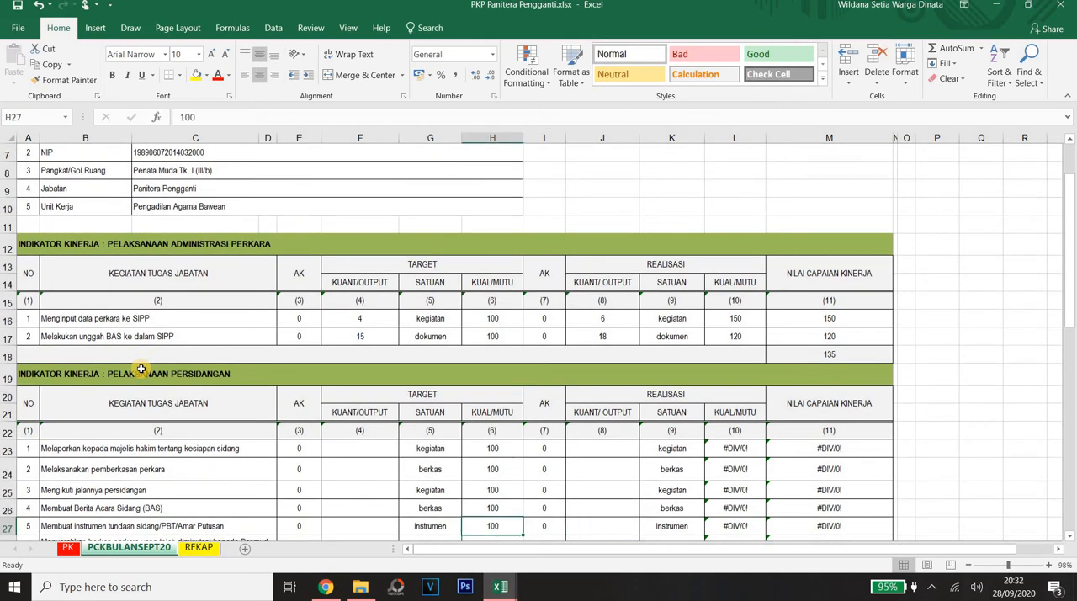
{"action": "key", "text": "Up"}
{"action": "key", "text": "Up"}
{"action": "key", "text": "Up"}
{"action": "key", "text": "Up"}
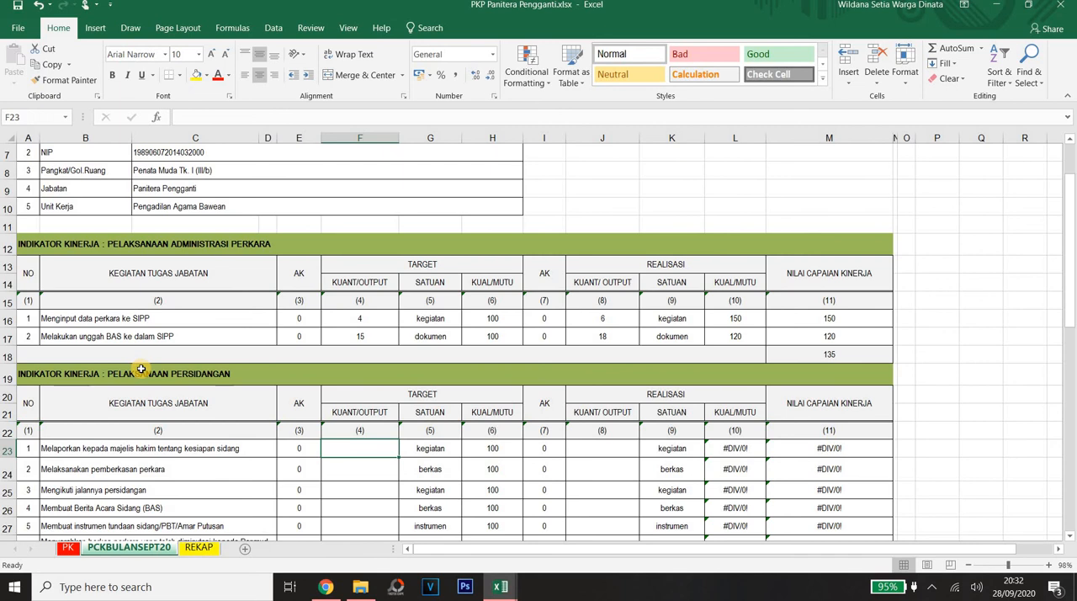
Step: Look through the target quantities of the PELAKSANAAN PERSIDANGAN tasks in rows 23 to 32
{"action": "key", "text": "Down"}
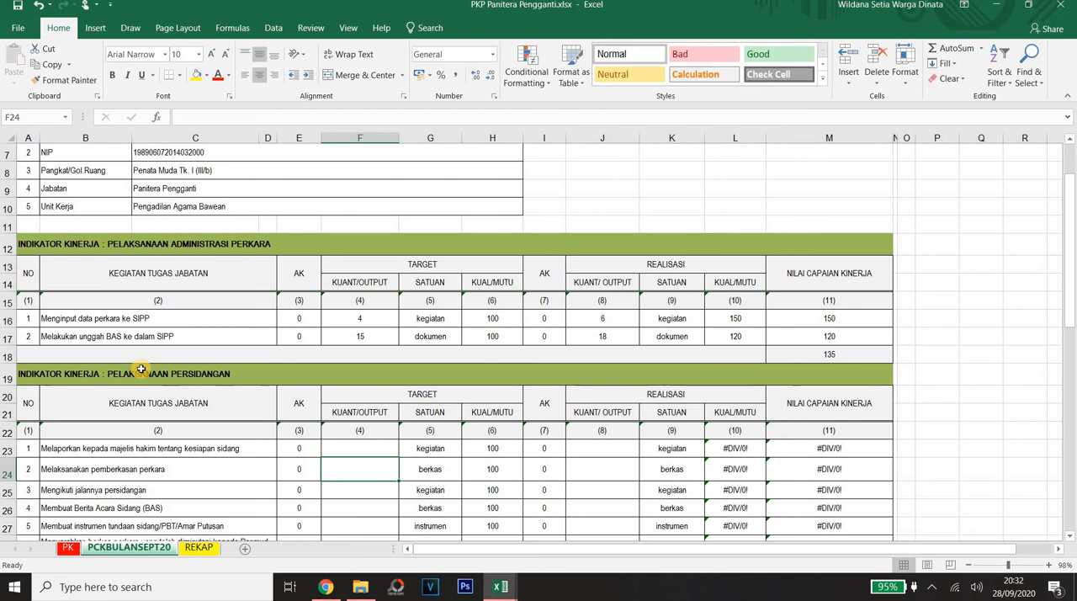
{"action": "key", "text": "Down"}
{"action": "key", "text": "Down"}
{"action": "key", "text": "Down"}
{"action": "key", "text": "Down"}
{"action": "key", "text": "Down"}
{"action": "key", "text": "Down"}
{"action": "key", "text": "Down"}
{"action": "key", "text": "Down"}
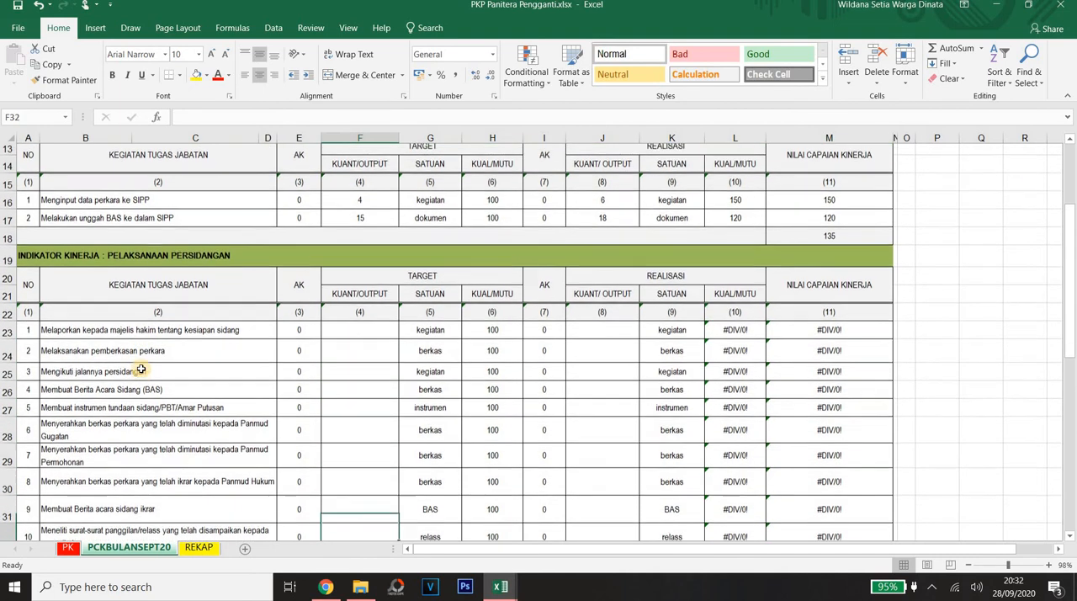
{"action": "key", "text": "Up"}
{"action": "key", "text": "Up"}
{"action": "key", "text": "Up"}
{"action": "key", "text": "Up"}
{"action": "key", "text": "Up"}
{"action": "key", "text": "Up"}
{"action": "key", "text": "Up"}
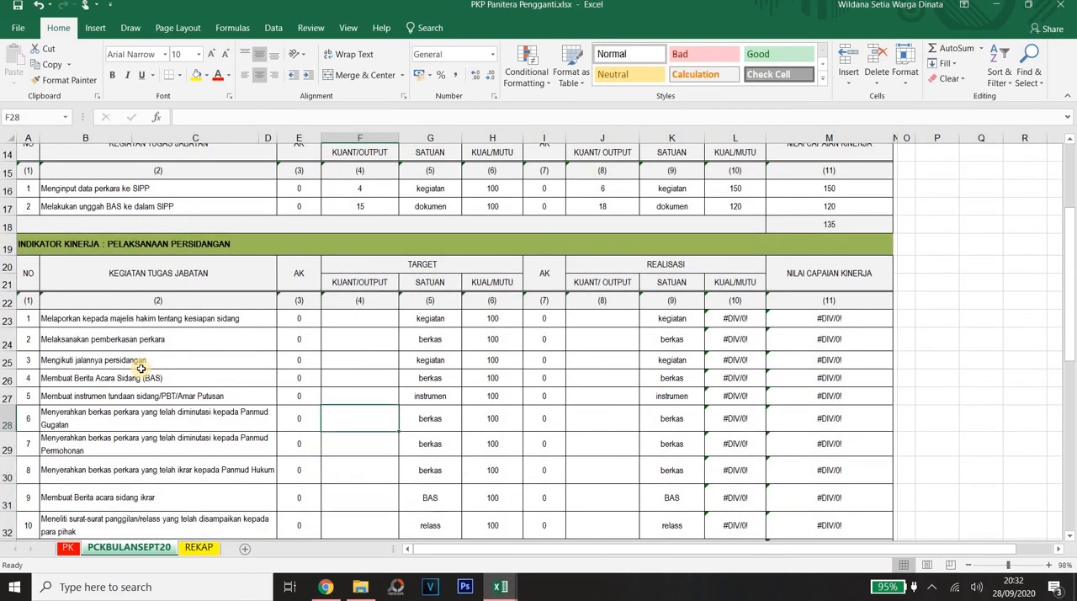
{"action": "key", "text": "Right"}
{"action": "key", "text": "Left"}
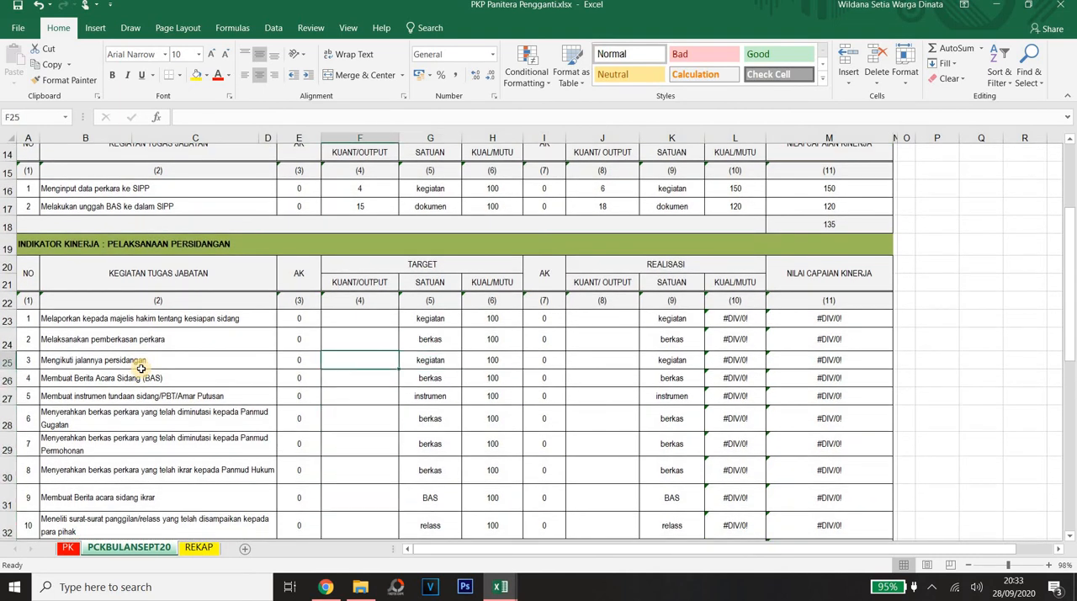
{"action": "key", "text": "Right"}
{"action": "key", "text": "Left"}
{"action": "key", "text": "Down"}
{"action": "key", "text": "Down"}
{"action": "key", "text": "Down"}
{"action": "key", "text": "Down"}
{"action": "key", "text": "Down"}
{"action": "key", "text": "Down"}
{"action": "key", "text": "Down"}
{"action": "key", "text": "Down"}
{"action": "key", "text": "Down"}
{"action": "key", "text": "Down"}
{"action": "key", "text": "Down"}
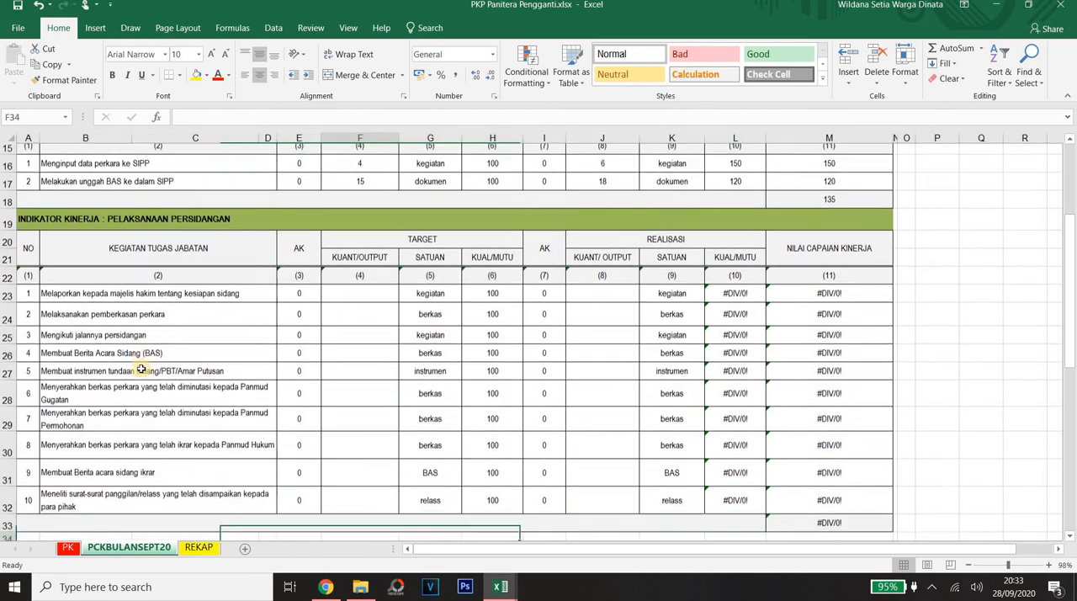
Step: Review the PELAKSANAAN PERSIDANGAN table from its header down to the total in row 33
{"action": "key", "text": "Up"}
{"action": "key", "text": "Up"}
{"action": "key", "text": "Up"}
{"action": "key", "text": "Up"}
{"action": "key", "text": "Up"}
{"action": "key", "text": "Up"}
{"action": "key", "text": "Up"}
{"action": "key", "text": "Up"}
{"action": "key", "text": "Up"}
{"action": "key", "text": "Up"}
{"action": "key", "text": "Up"}
{"action": "key", "text": "Up"}
{"action": "key", "text": "Up"}
{"action": "key", "text": "Up"}
{"action": "key", "text": "Up"}
{"action": "key", "text": "Up"}
{"action": "key", "text": "Up"}
{"action": "key", "text": "Up"}
{"action": "key", "text": "Up"}
{"action": "key", "text": "Up"}
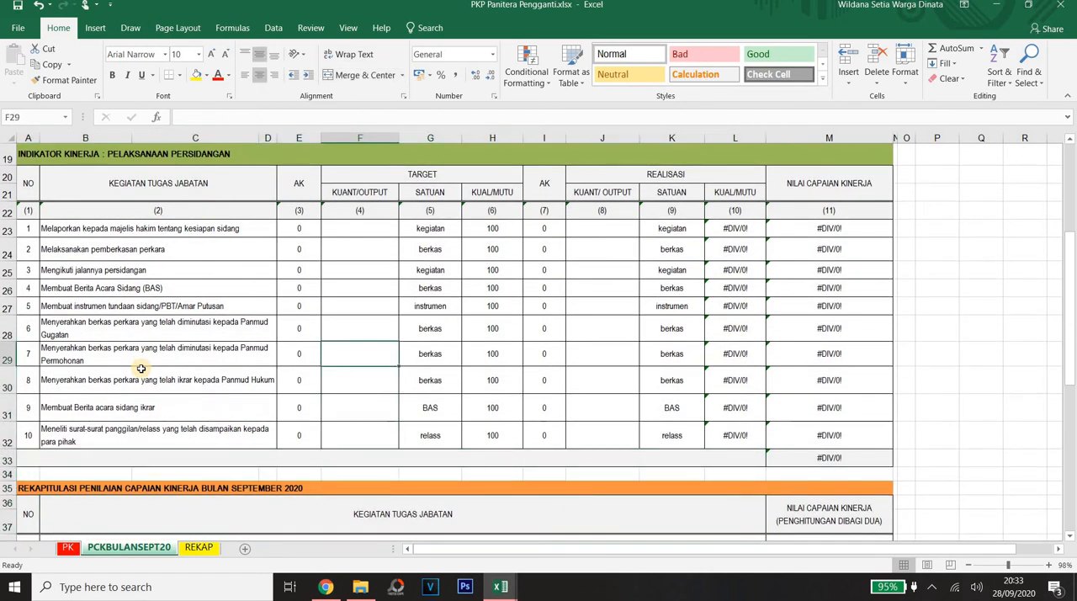
{"action": "key", "text": "Up"}
{"action": "key", "text": "Up"}
{"action": "key", "text": "Up"}
{"action": "key", "text": "Up"}
{"action": "key", "text": "Up"}
{"action": "key", "text": "Up"}
{"action": "key", "text": "Up"}
{"action": "key", "text": "Down"}
{"action": "key", "text": "Down"}
{"action": "key", "text": "Down"}
{"action": "key", "text": "Down"}
{"action": "key", "text": "Down"}
{"action": "key", "text": "Down"}
{"action": "key", "text": "Down"}
{"action": "key", "text": "Down"}
{"action": "key", "text": "Down"}
{"action": "key", "text": "Down"}
{"action": "key", "text": "Down"}
{"action": "key", "text": "Down"}
{"action": "key", "text": "Down"}
{"action": "key", "text": "Down"}
{"action": "key", "text": "Down"}
{"action": "key", "text": "Down"}
{"action": "key", "text": "Down"}
{"action": "key", "text": "Down"}
{"action": "key", "text": "Down"}
{"action": "key", "text": "Down"}
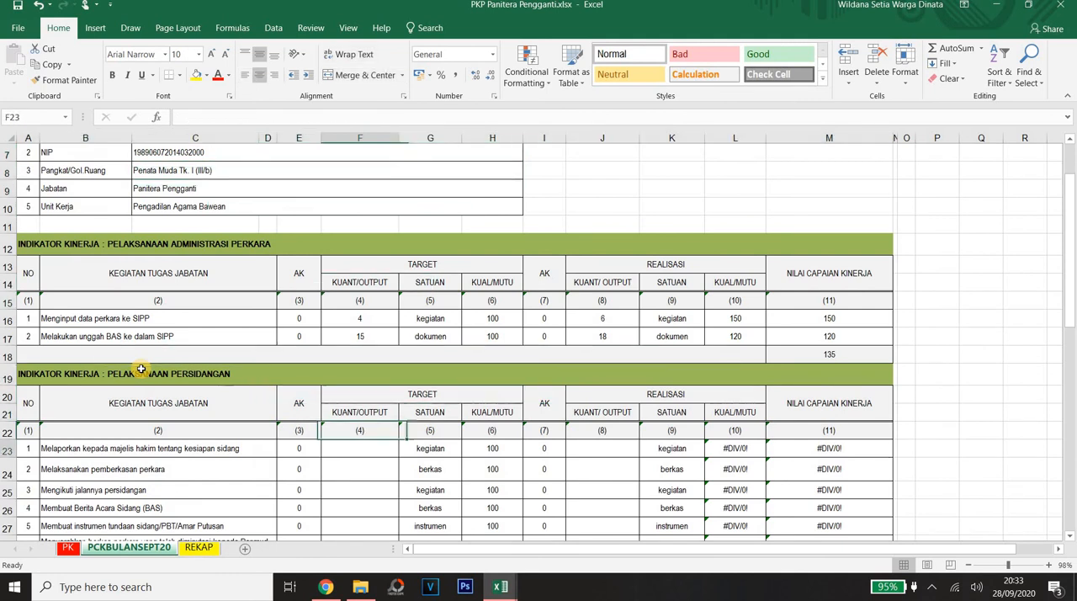
{"action": "key", "text": "Down"}
{"action": "key", "text": "Down"}
{"action": "key", "text": "Down"}
{"action": "key", "text": "Down"}
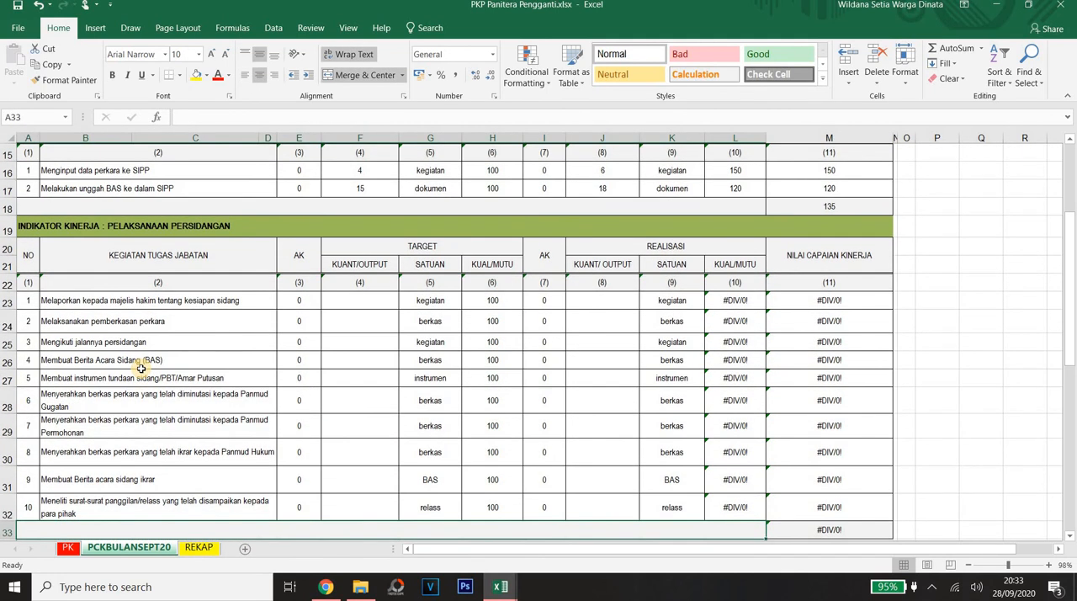
Step: Read the individual PELAKSANAAN PERSIDANGAN task descriptions from row 31 up to the first two in rows 23 and 24
{"action": "left_click", "coordinate": [132, 479]}
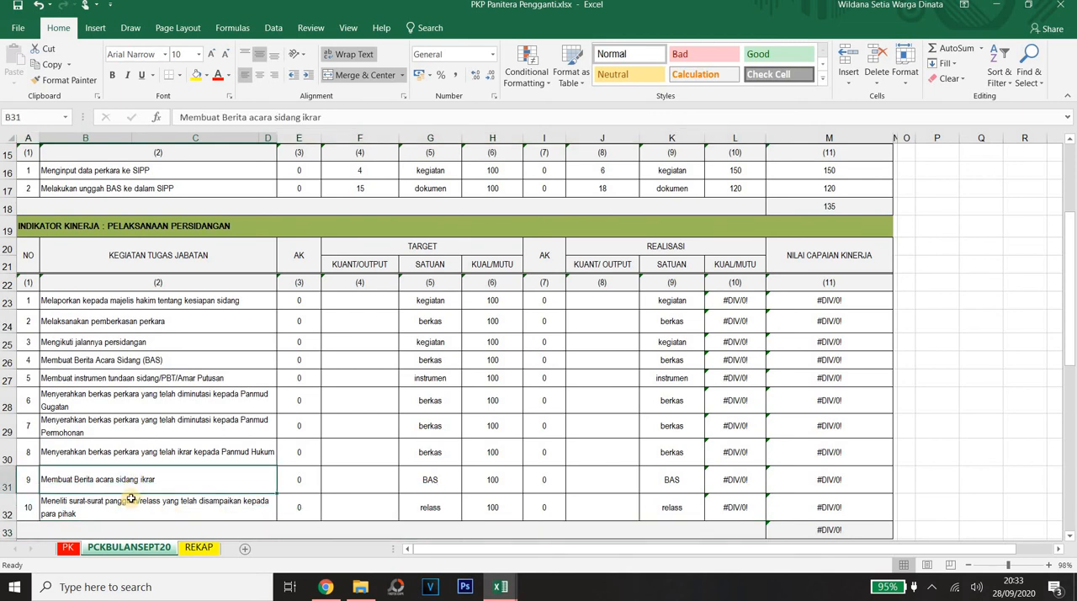
{"action": "left_click", "coordinate": [168, 455]}
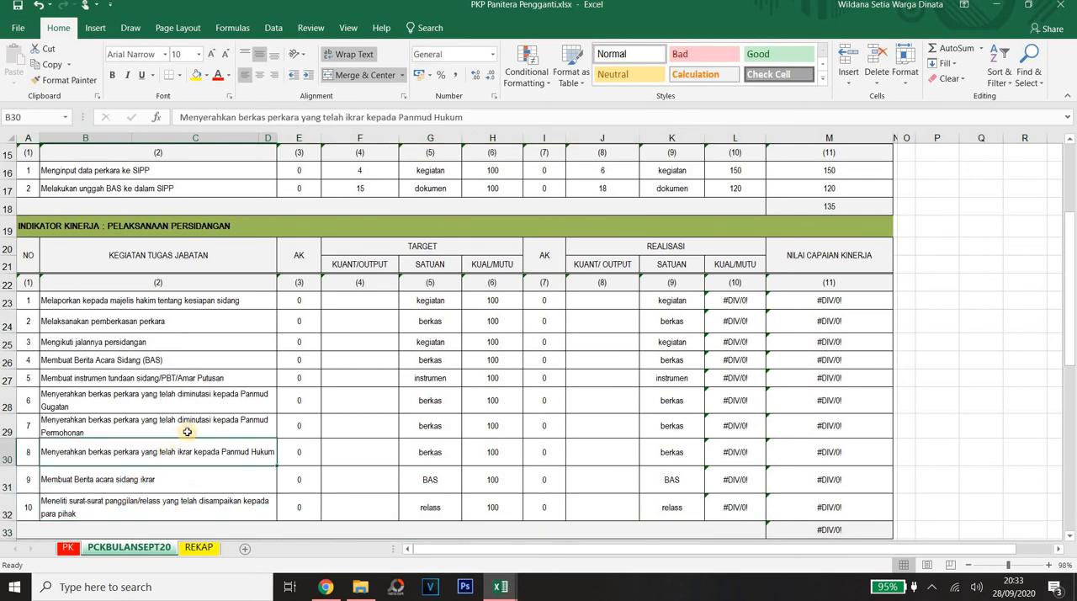
{"action": "left_click", "coordinate": [177, 420]}
{"action": "left_click", "coordinate": [166, 404]}
{"action": "left_click", "coordinate": [145, 376]}
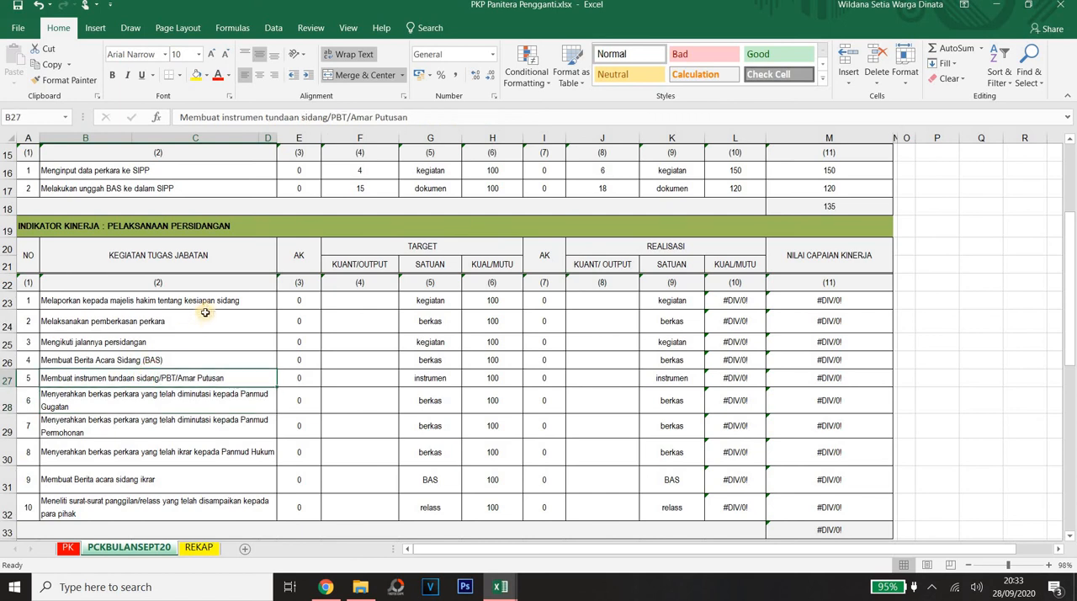
{"action": "left_click", "coordinate": [206, 305]}
{"action": "left_click", "coordinate": [207, 319]}
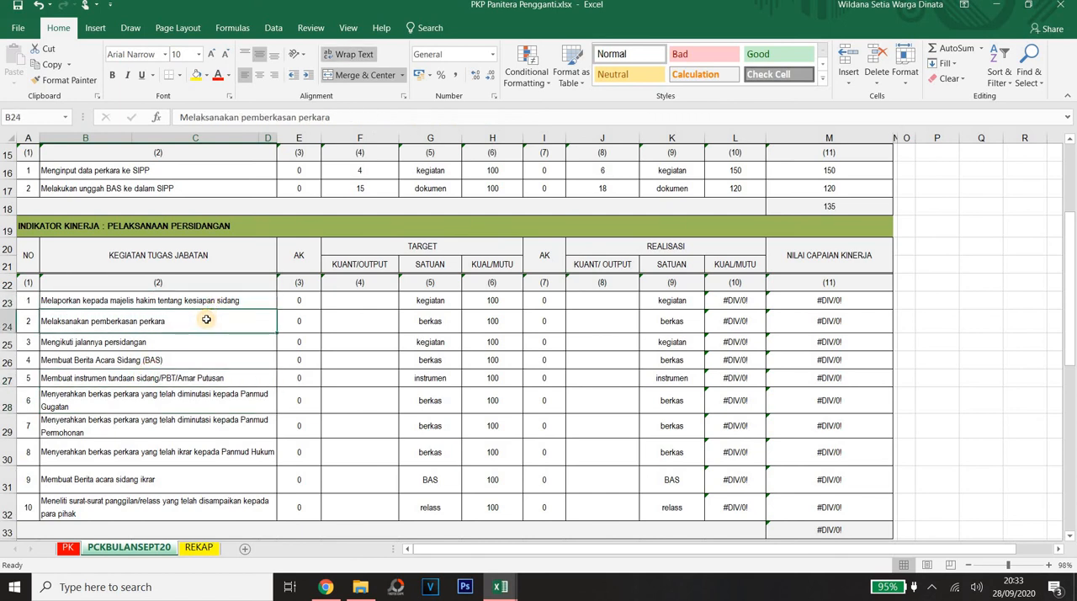
Step: Examine the hearing task descriptions between rows 24 and 30, ending at following the hearings in row 25
{"action": "key", "text": "Down"}
{"action": "key", "text": "Down"}
{"action": "key", "text": "Down"}
{"action": "key", "text": "Down"}
{"action": "key", "text": "Down"}
{"action": "key", "text": "Down"}
{"action": "key", "text": "Down"}
{"action": "key", "text": "Up"}
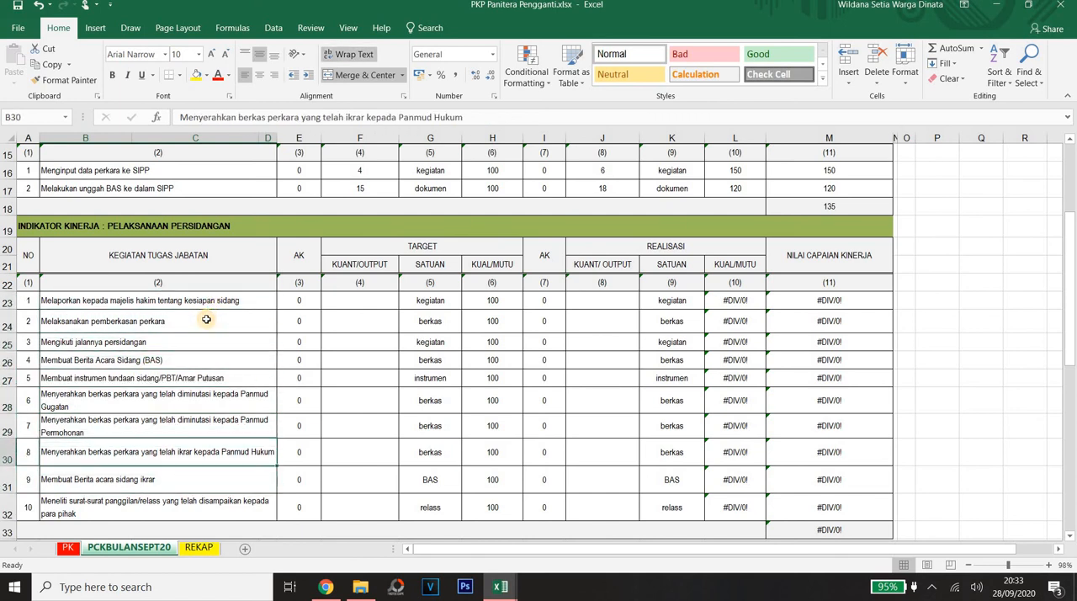
{"action": "key", "text": "Up"}
{"action": "key", "text": "Up"}
{"action": "key", "text": "Up"}
{"action": "key", "text": "Up"}
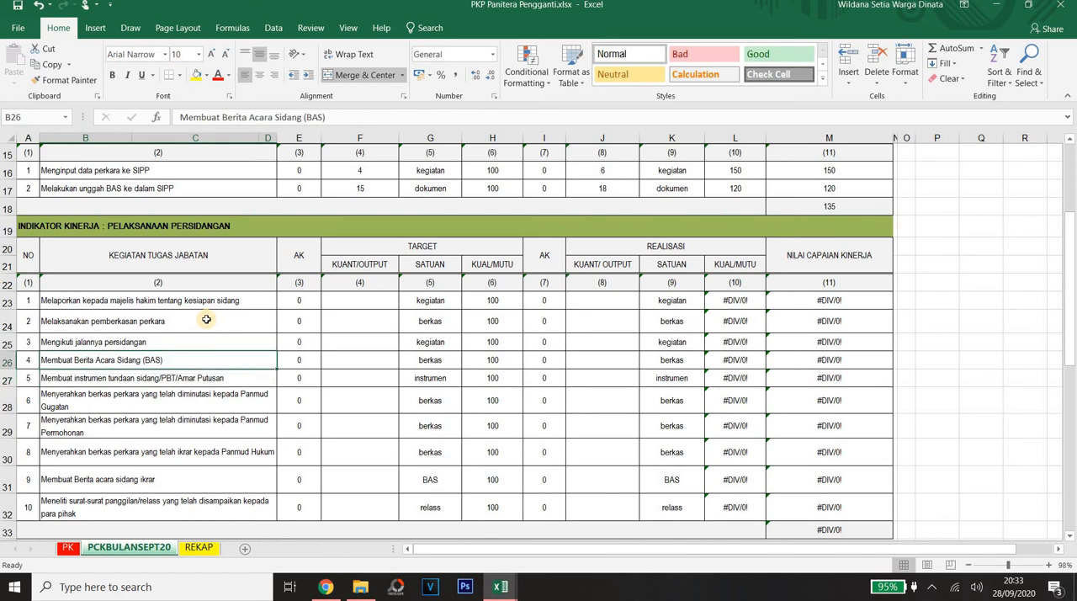
{"action": "key", "text": "Up"}
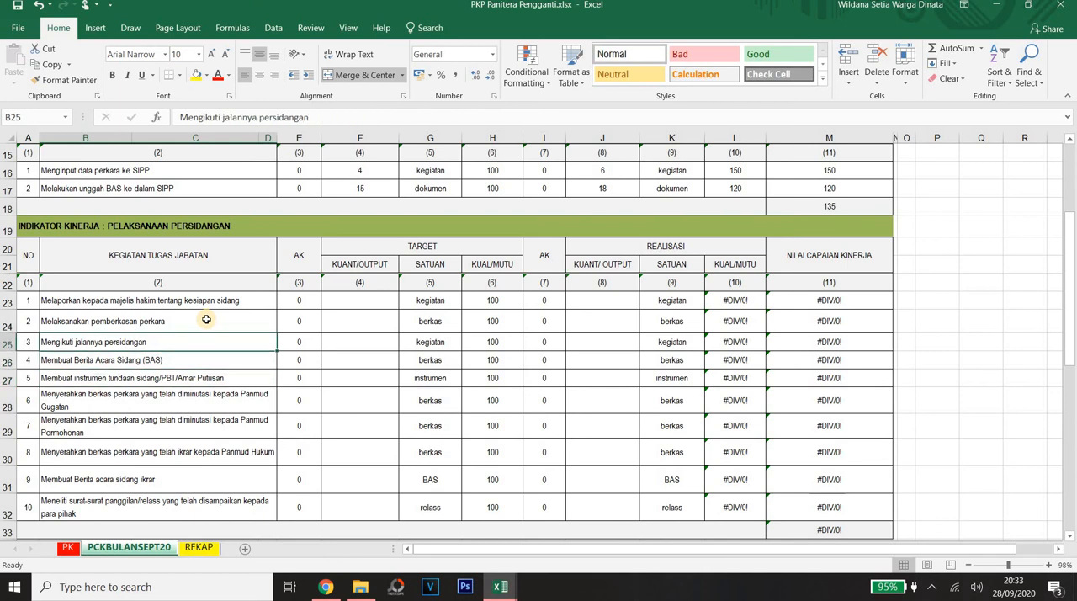
Step: Examine the tasks for handing over case files to the Panmud and making the ikrar hearing record in rows 28 to 31
{"action": "key", "text": "Down"}
{"action": "key", "text": "Up"}
{"action": "key", "text": "Down"}
{"action": "key", "text": "Down"}
{"action": "key", "text": "Down"}
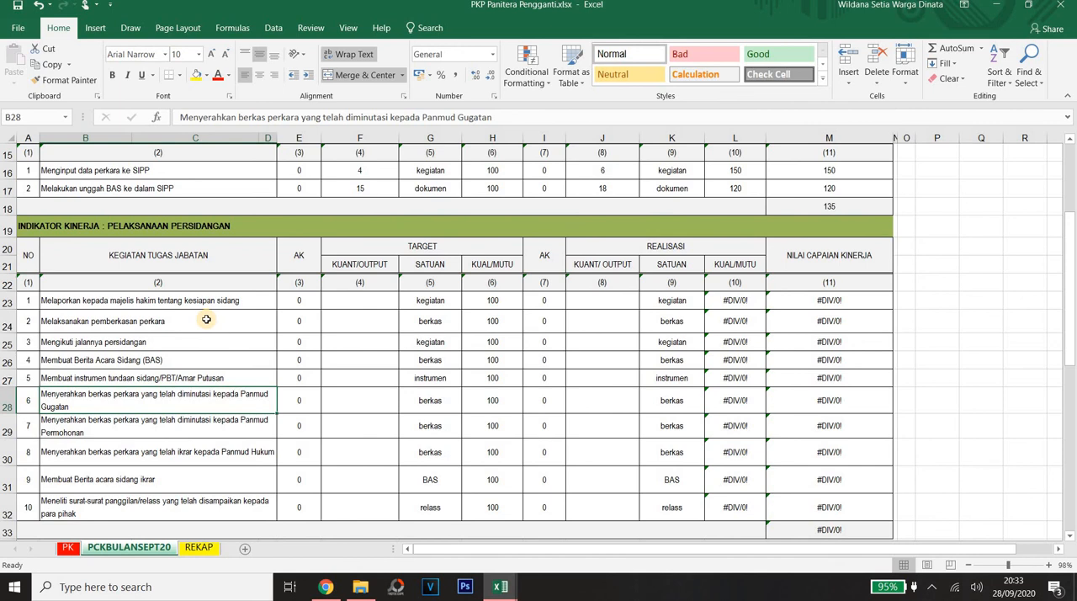
{"action": "key", "text": "Down"}
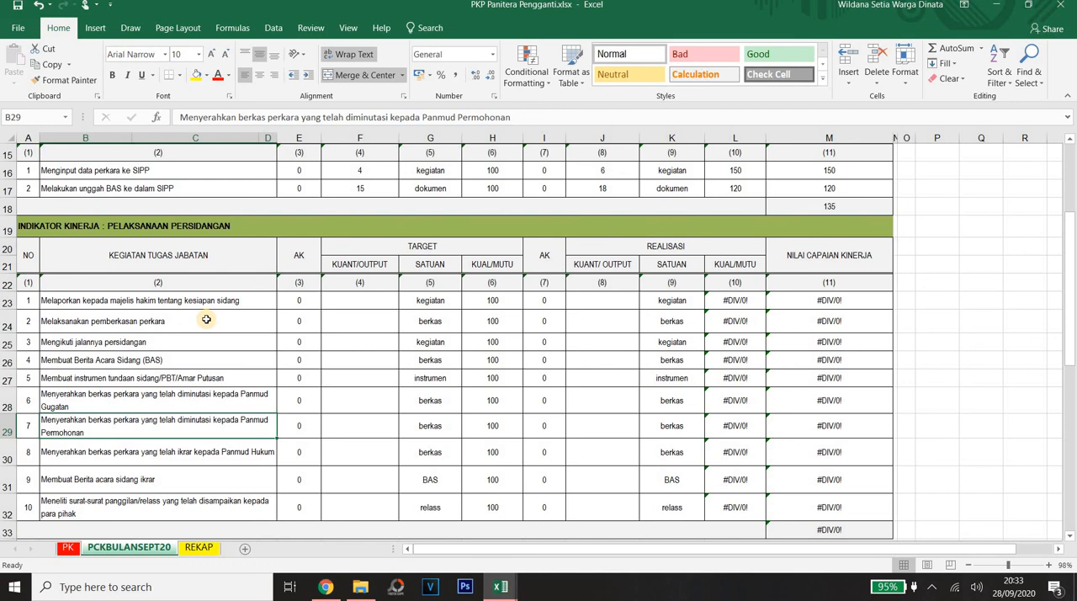
{"action": "key", "text": "Down"}
{"action": "key", "text": "Down"}
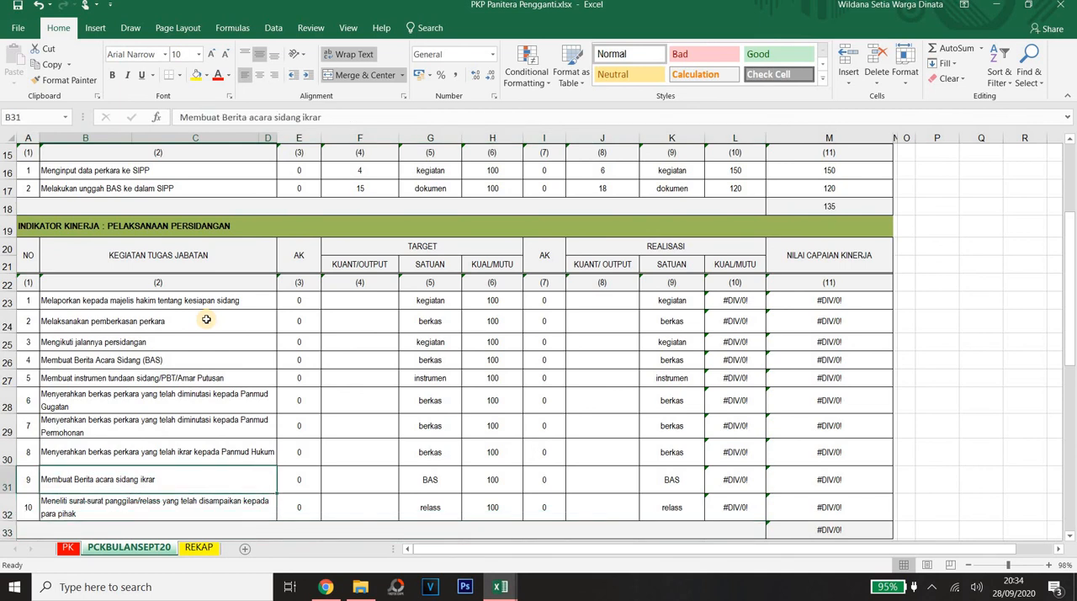
{"action": "key", "text": "Up"}
{"action": "key", "text": "Down"}
Step: Inspect hearing task rows 27 to 32, the achievement values in M23:M27 and the average formula in M33, then return to the form's heading
{"action": "mouse_move", "coordinate": [54, 377]}
{"action": "left_mouse_down"}
{"action": "mouse_move", "coordinate": [205, 435]}
{"action": "mouse_move", "coordinate": [860, 502]}
{"action": "mouse_move", "coordinate": [832, 511]}
{"action": "left_mouse_up"}
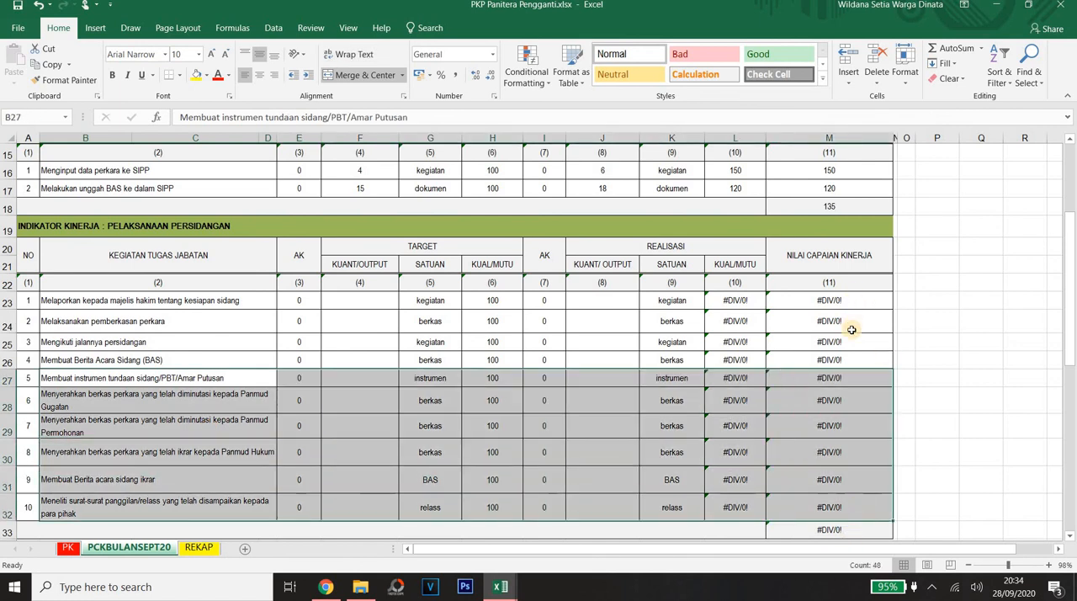
{"action": "left_click_drag", "start_coordinate": [850, 299], "coordinate": [844, 378]}
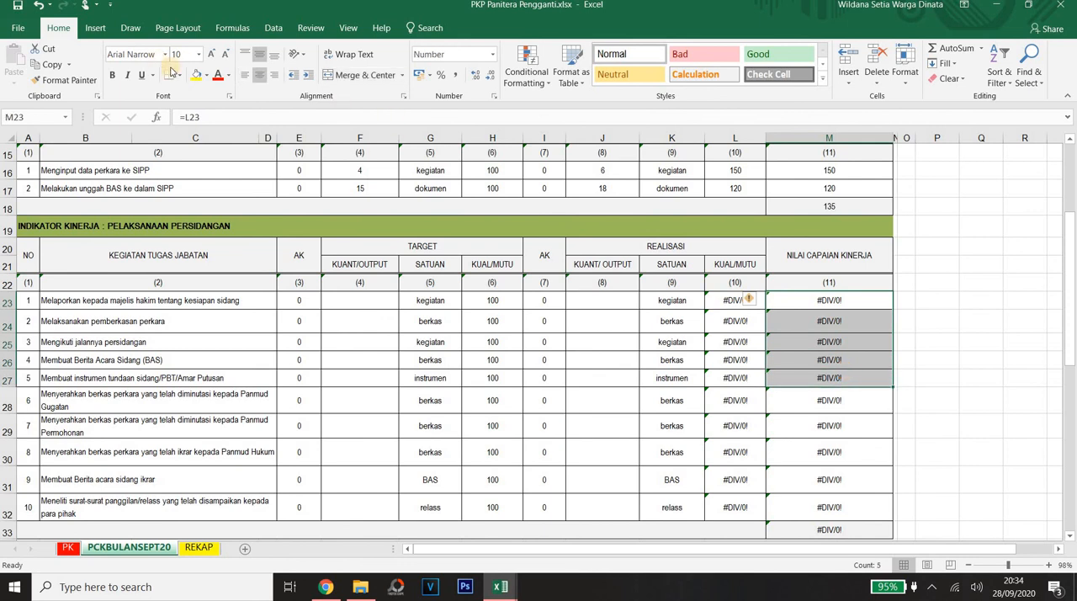
{"action": "left_click", "coordinate": [787, 531]}
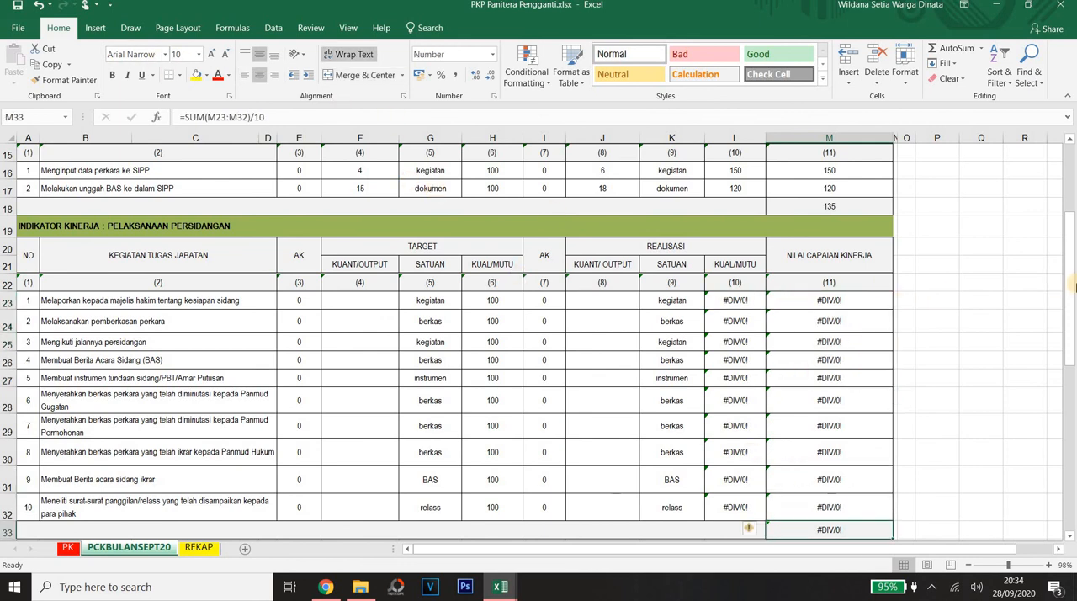
{"action": "left_click_drag", "start_coordinate": [1071, 270], "coordinate": [1070, 152]}
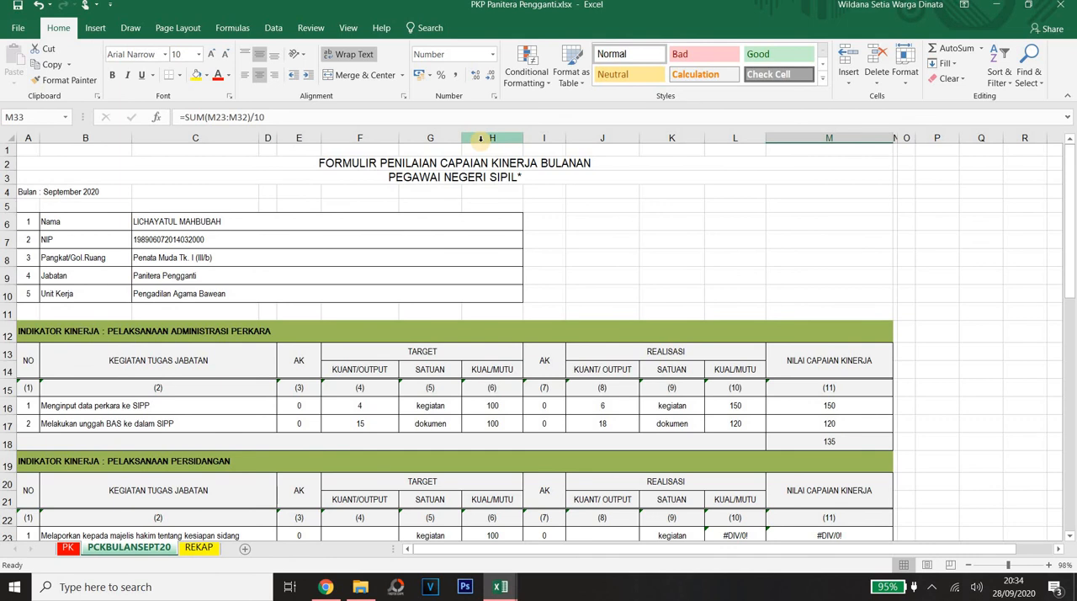